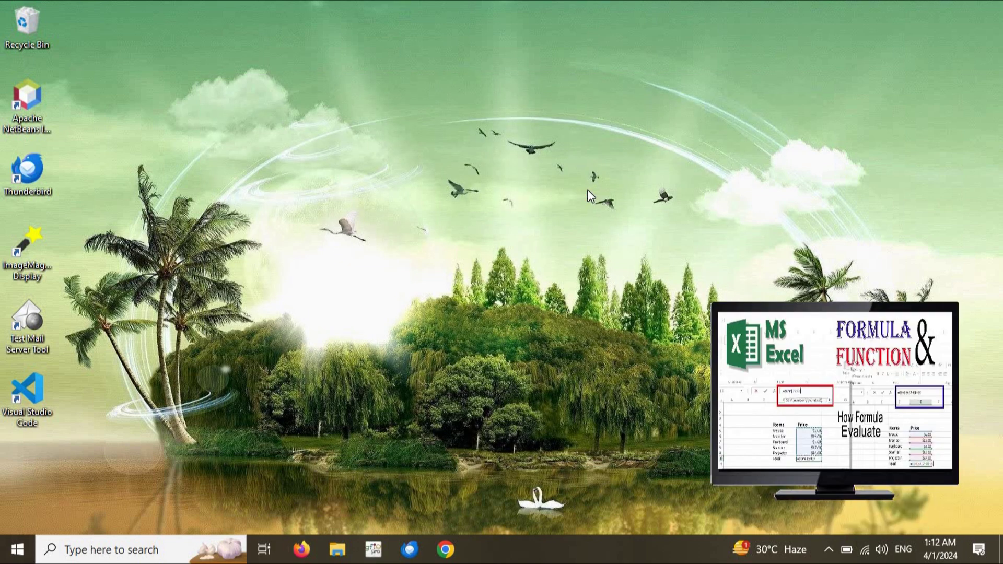
Launch Excel, maximise its window and create a blank workbook.
key("super")
type("exce")
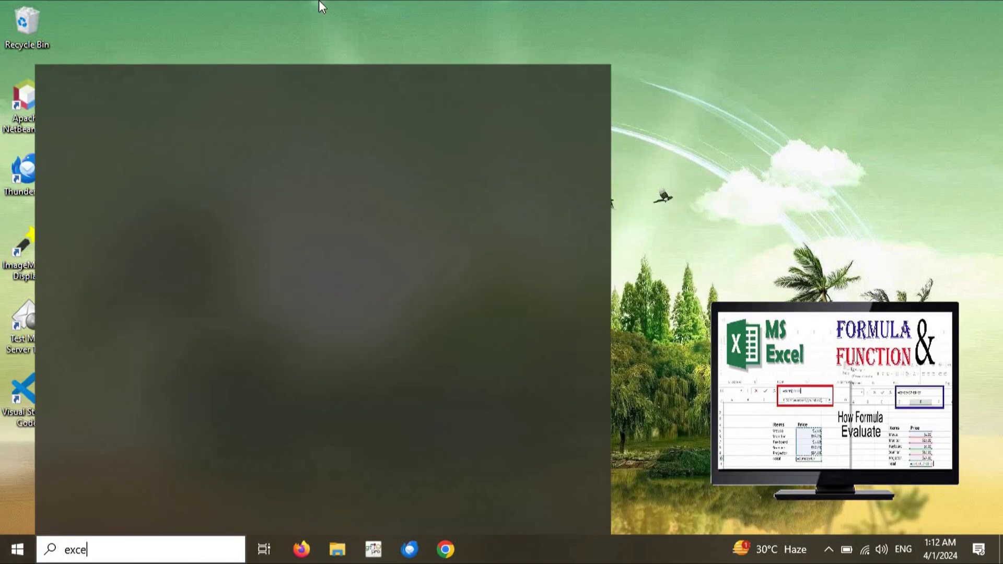
left_click(99, 145)
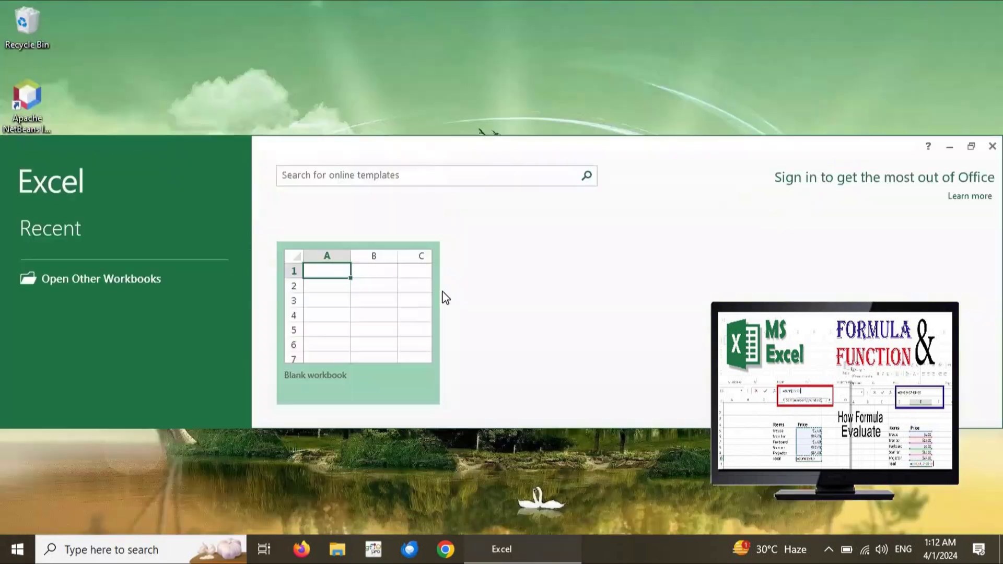
left_click(970, 147)
left_click(353, 176)
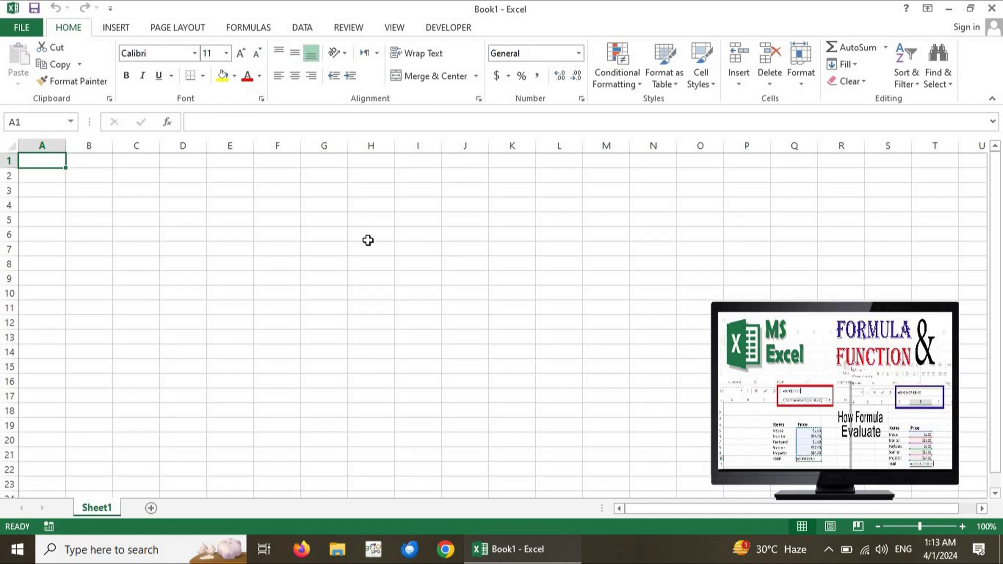
left_click(367, 238)
left_click_drag(33, 160, 551, 396)
left_click(551, 396)
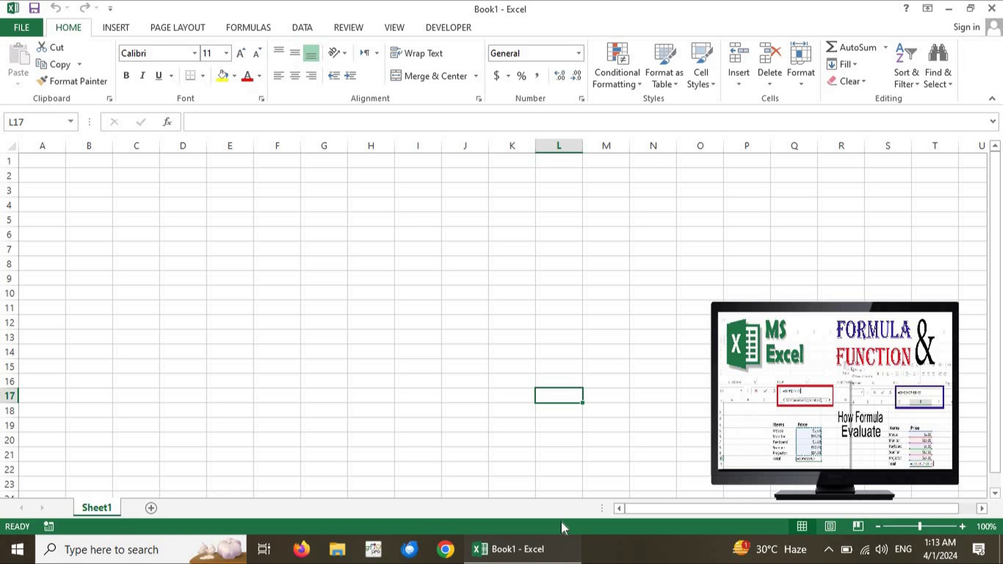
left_click(363, 207)
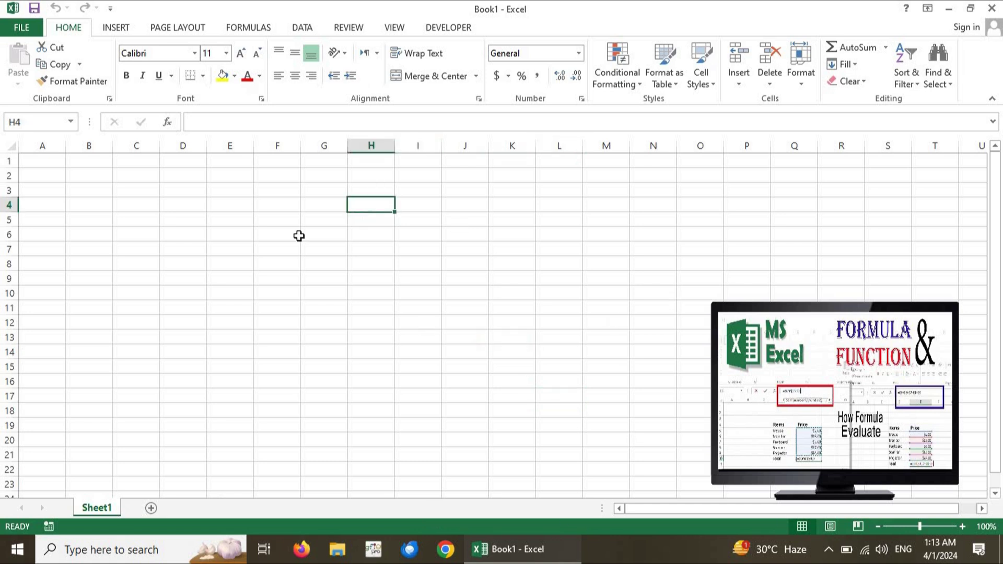
left_click(221, 204)
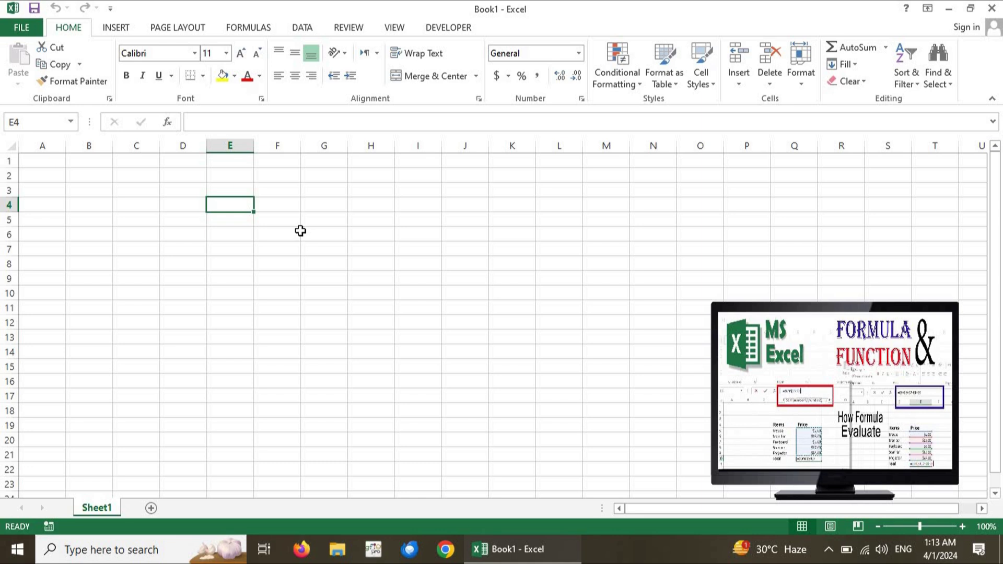
key("ctrl+i")
left_click(316, 304)
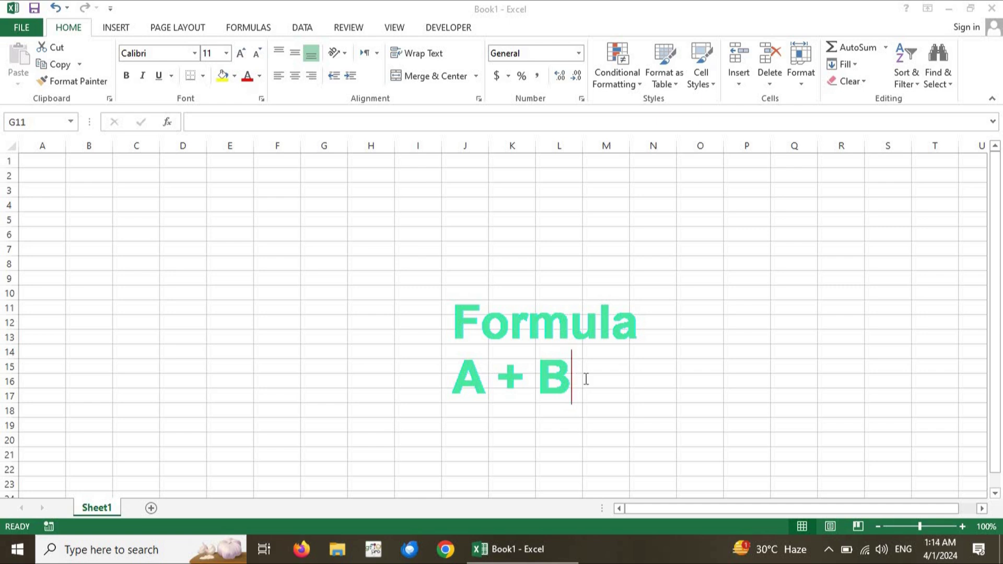
Replace the on-screen annotation text with "Function" and add "func(input)" on a second line.
left_click_drag(587, 379, 429, 331)
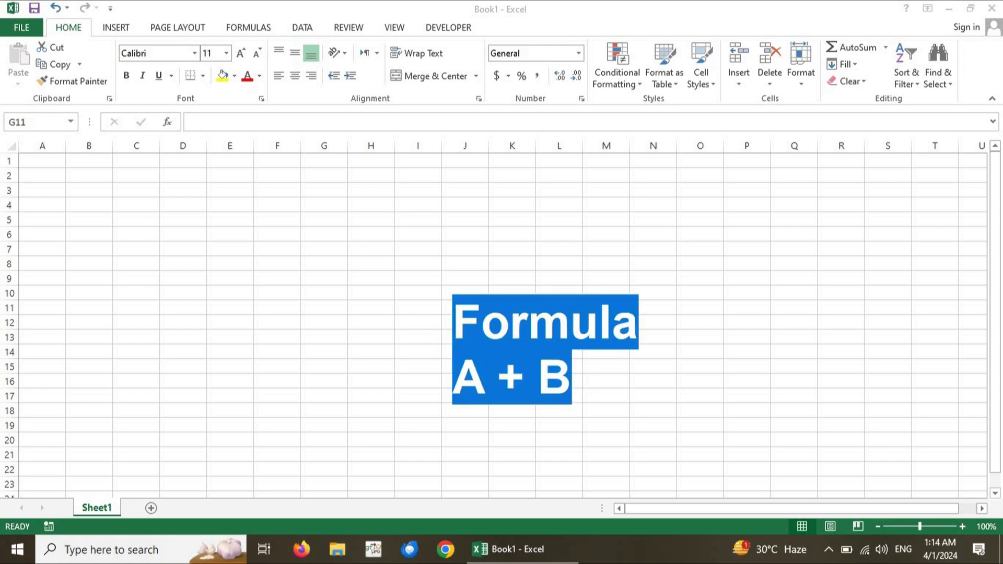
type("Function")
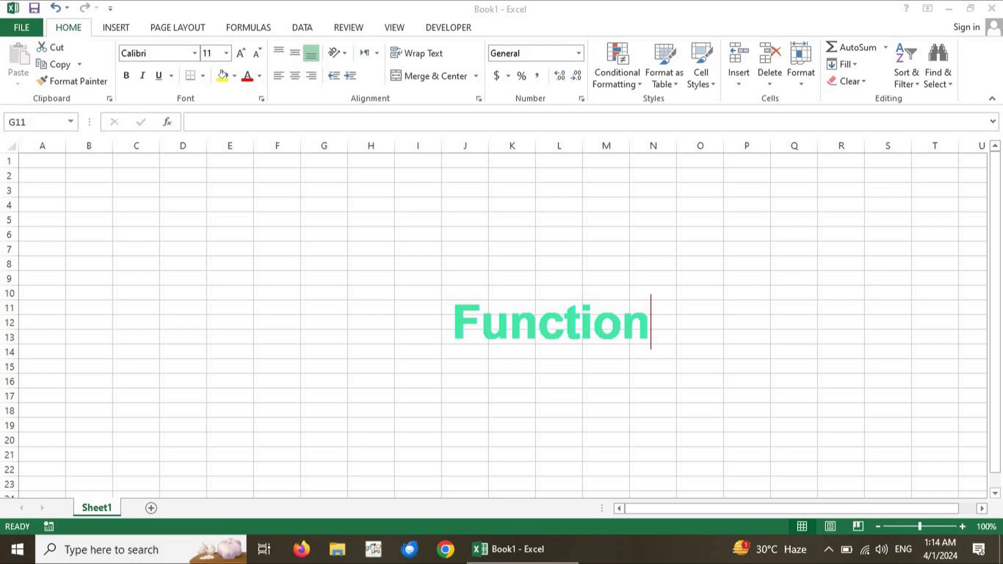
key("Return")
type("dun")
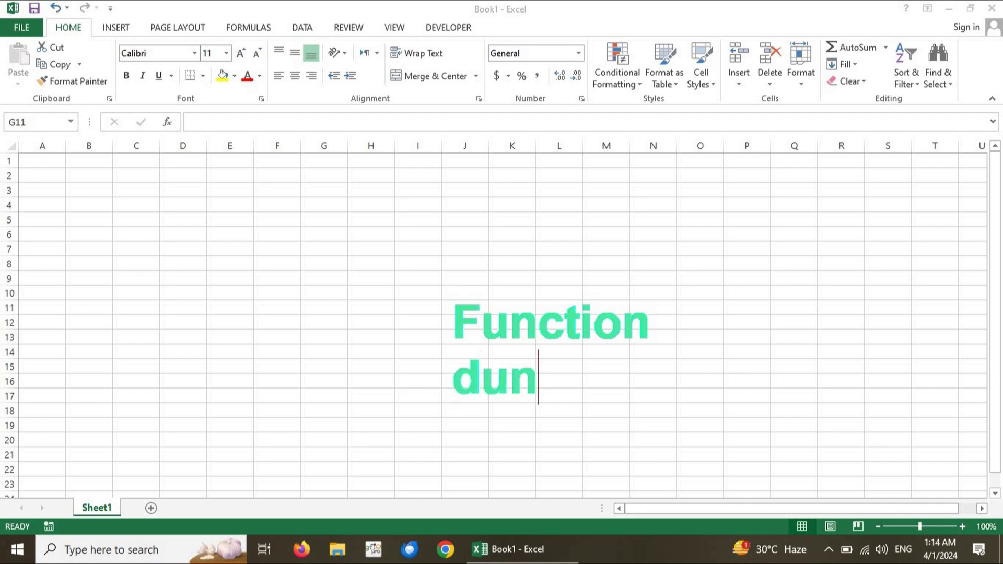
key("BackSpace")
key("BackSpace")
key("BackSpace")
type("func")
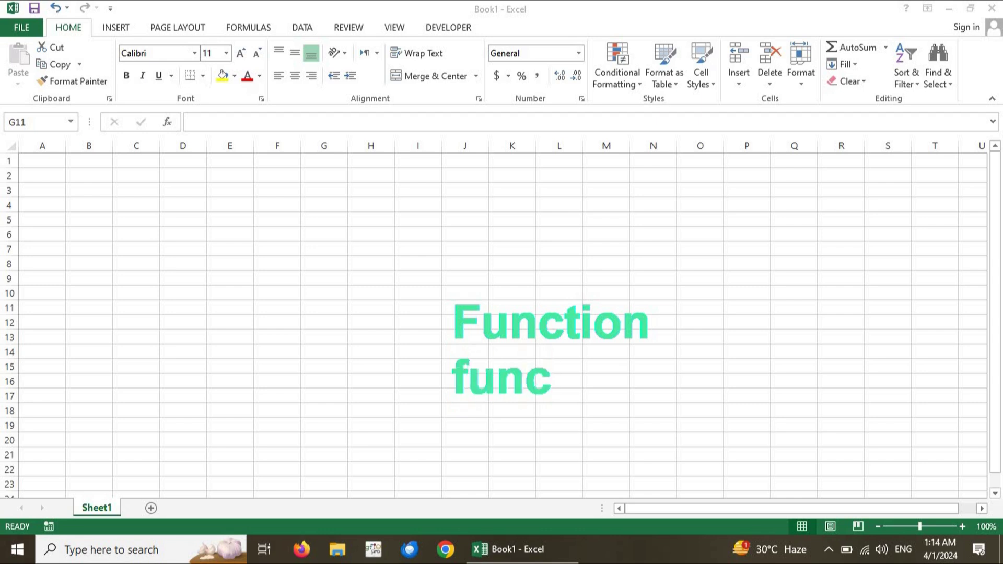
type("()")
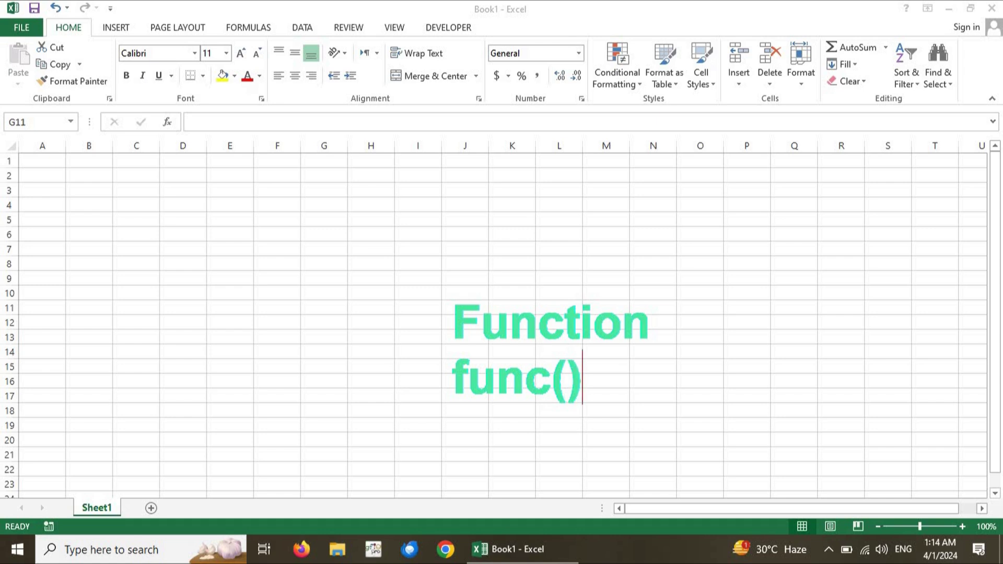
key("Left")
type("input")
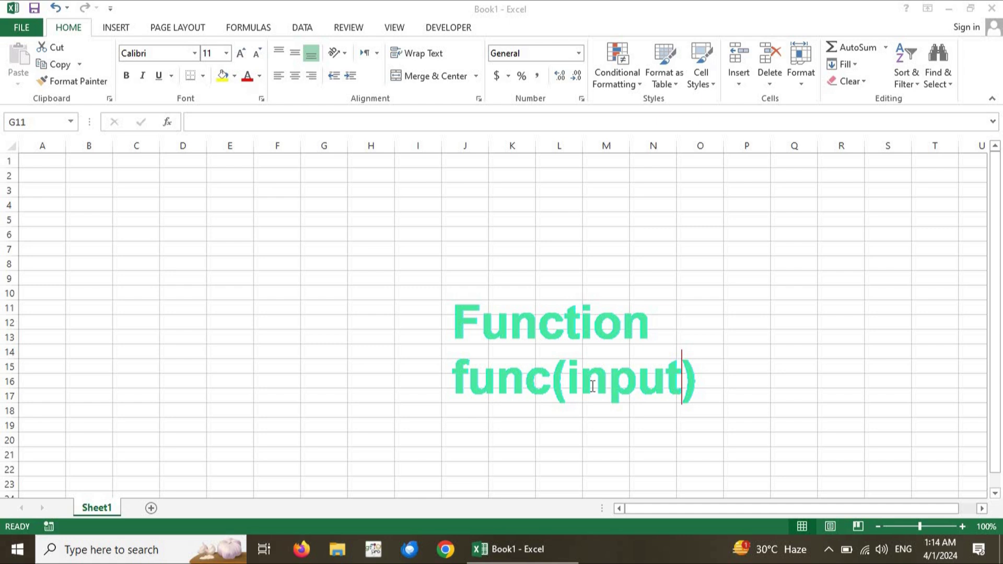
Highlight the input, the function name and the parentheses in the on-screen func(input) annotation.
left_click_drag(568, 383, 687, 391)
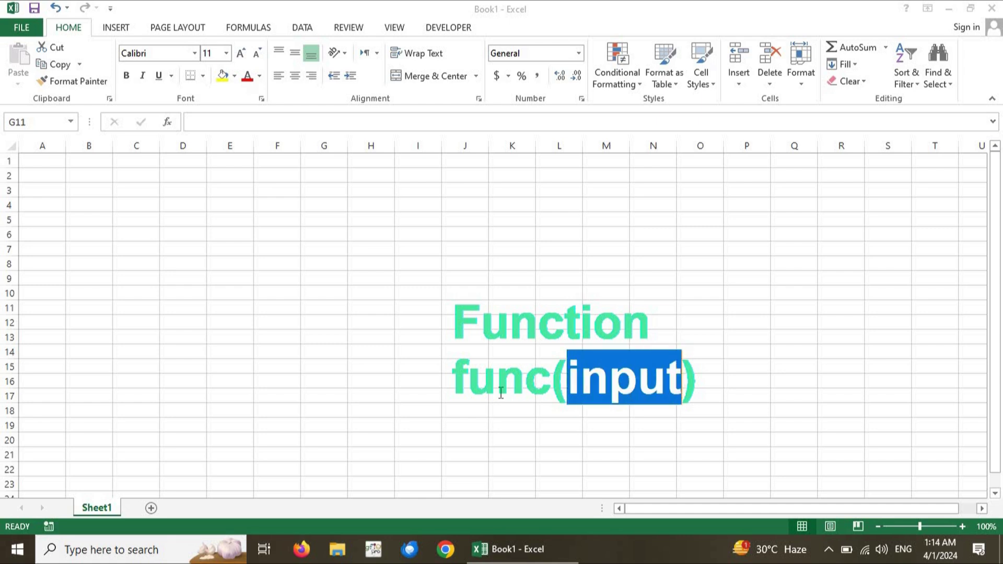
left_click_drag(453, 383, 555, 392)
left_click(555, 392)
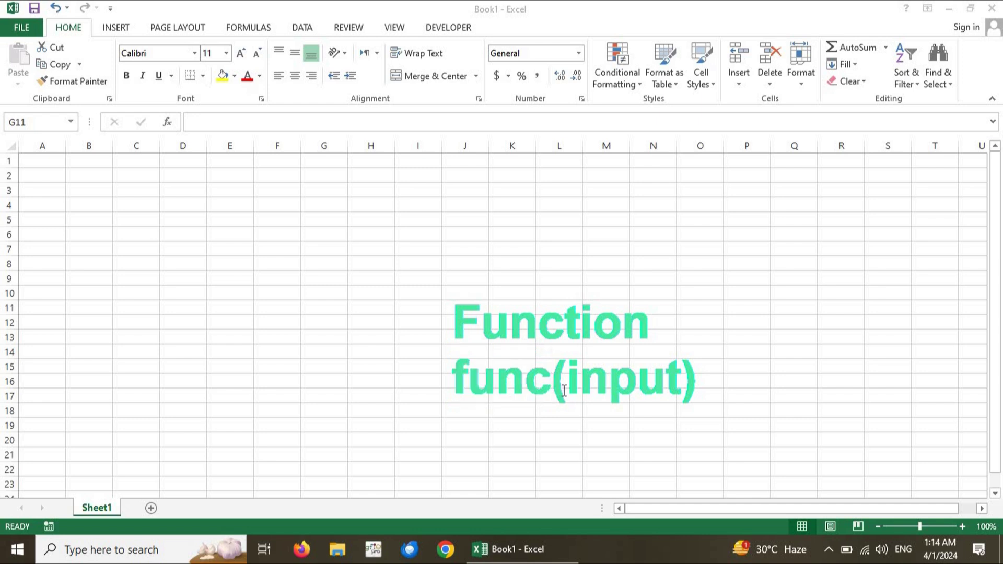
left_click_drag(553, 391, 568, 391)
left_click_drag(682, 384, 699, 384)
left_click(723, 377)
left_click(665, 326)
left_click_drag(697, 381, 683, 381)
left_click(712, 387)
Replace func(input) in the on-screen annotation with the function examples Log(3), Sin() and Cos() on separate lines.
key("BackSpace")
key("BackSpace")
key("BackSpace")
key("BackSpace")
key("BackSpace")
key("BackSpace")
key("BackSpace")
key("BackSpace")
key("BackSpace")
key("BackSpace")
key("BackSpace")
type("L")
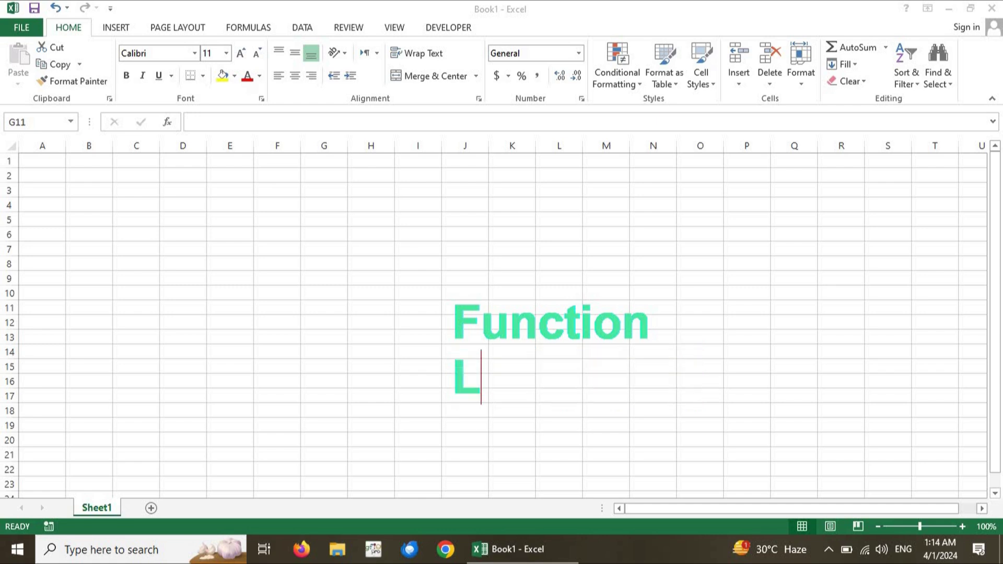
type("og()")
key("Left")
type("3")
key("Right")
key("Return")
type("Sin()")
key("Return")
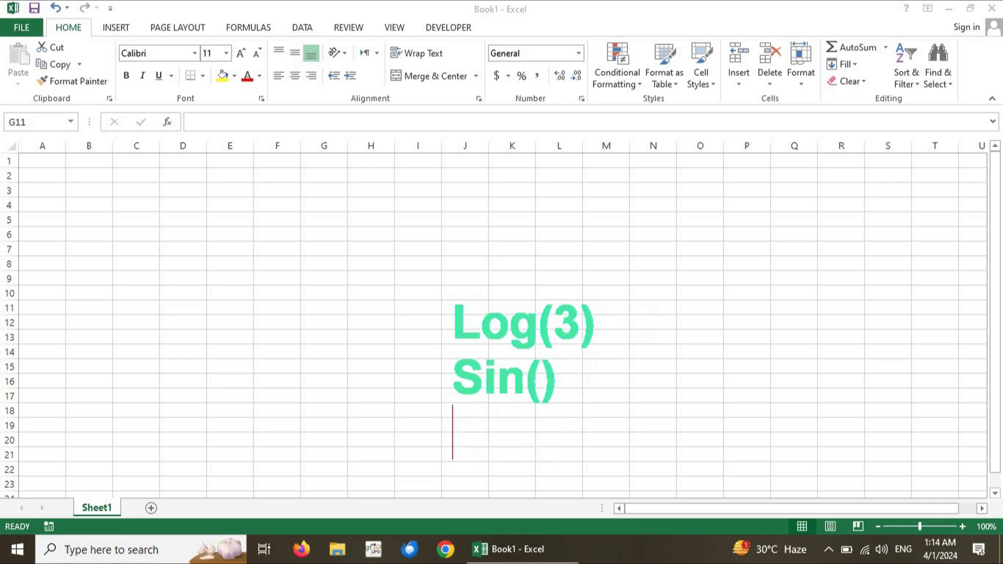
type("Cos()")
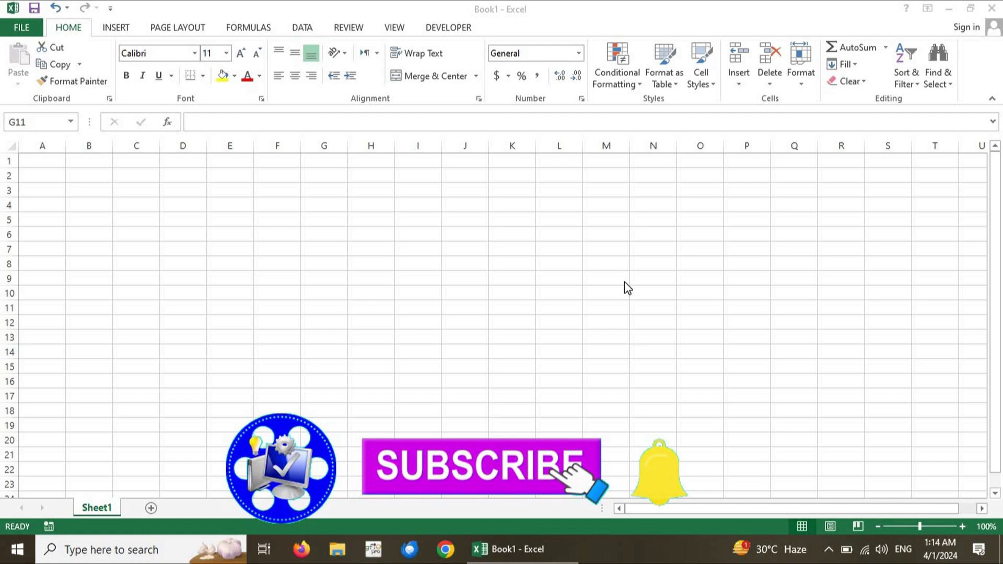
Browse the function categories in the Function Library, including the recently used and AutoSum functions.
left_click(270, 214)
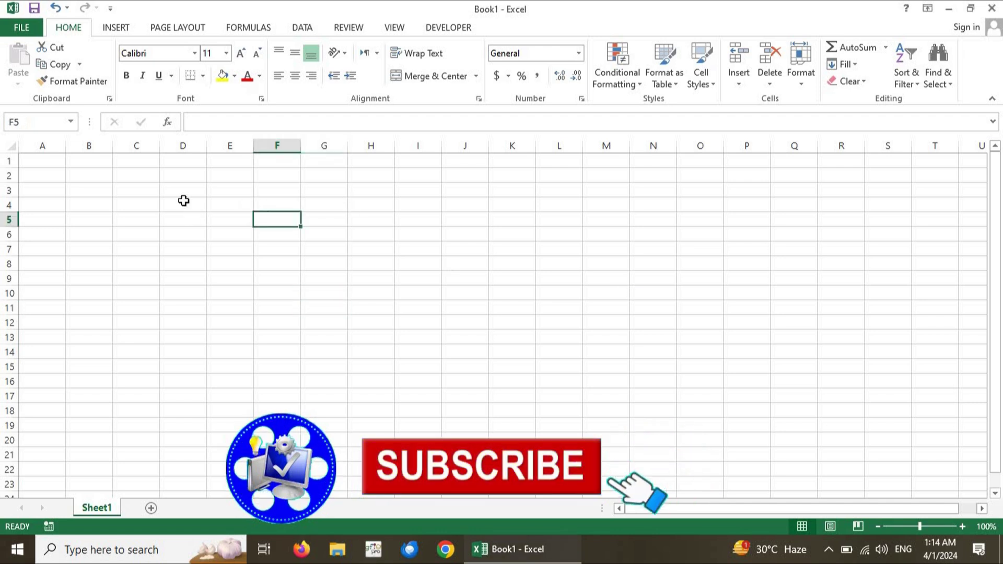
left_click(174, 204)
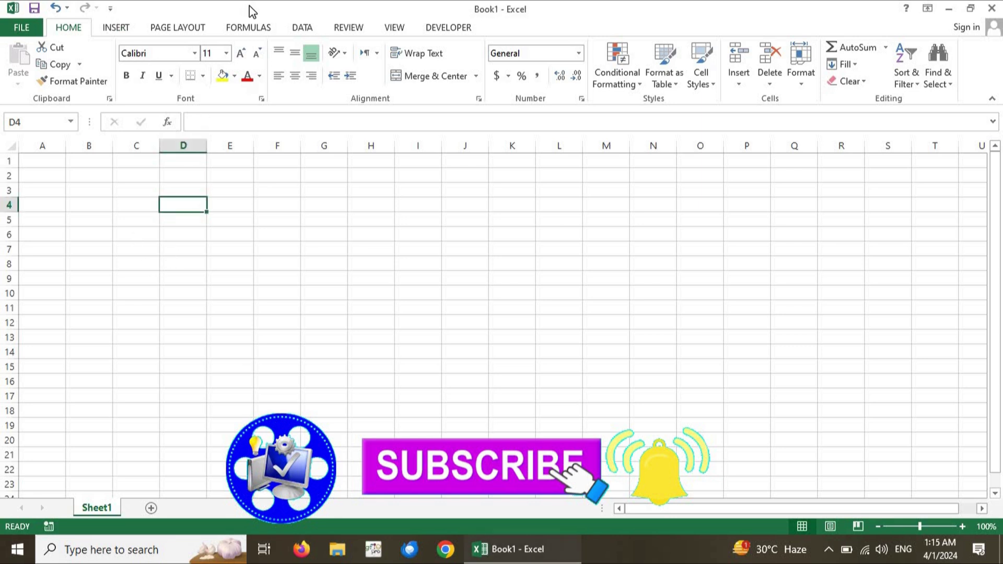
left_click(250, 28)
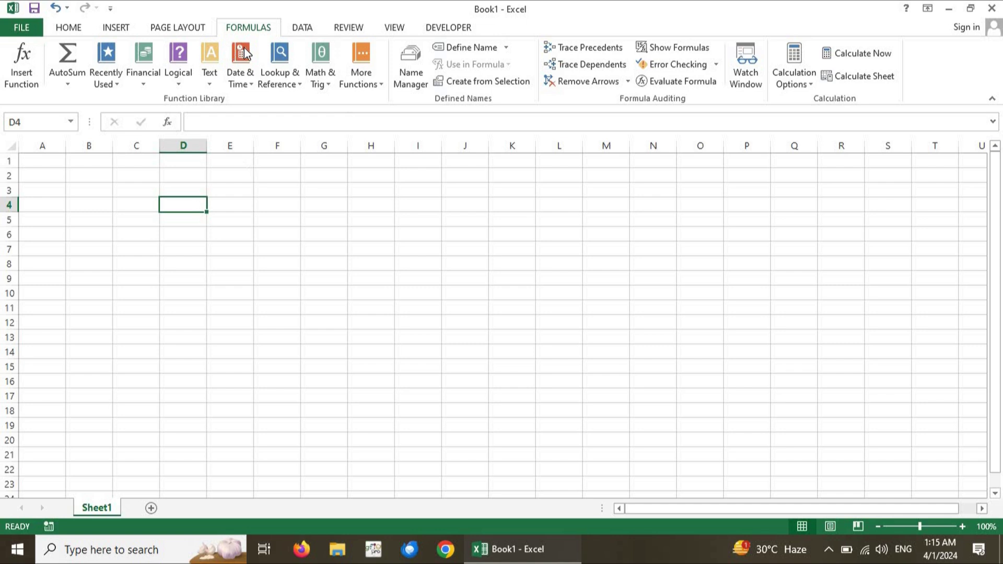
left_click(177, 79)
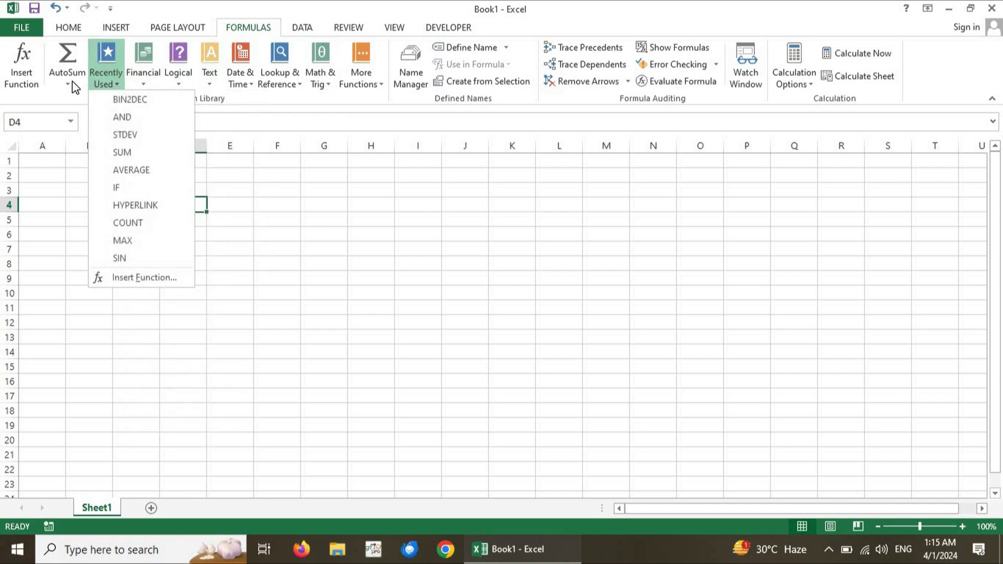
mouse_move(72, 80)
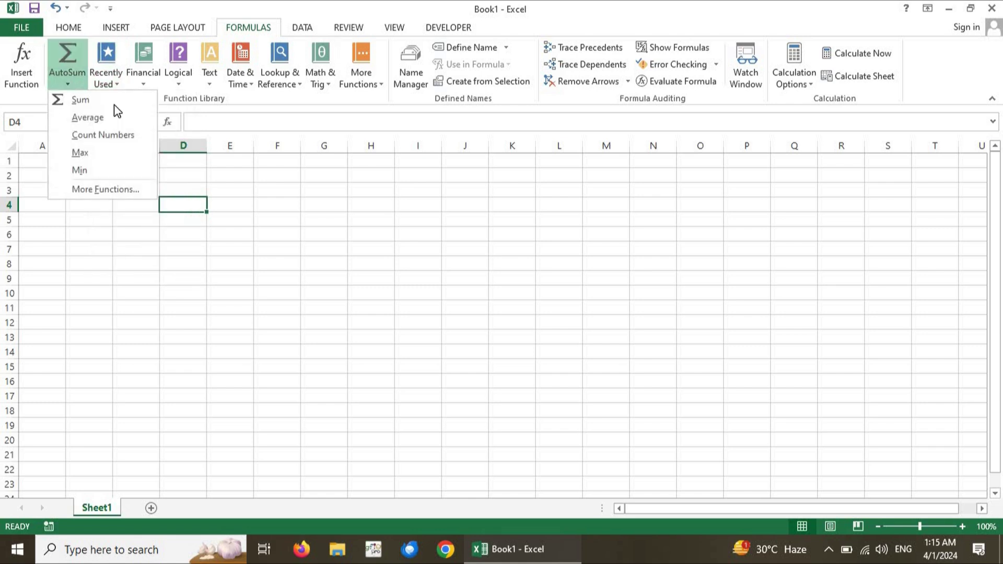
left_click(294, 250)
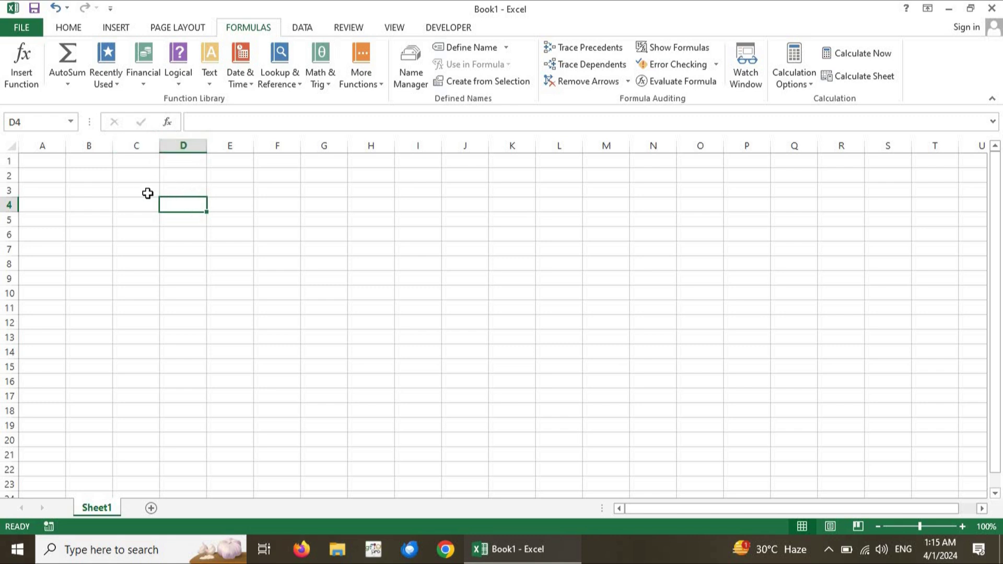
Try the formulas =C4 and =A1 in cell C4, and clear the entry again.
left_click(83, 201)
left_click(132, 250)
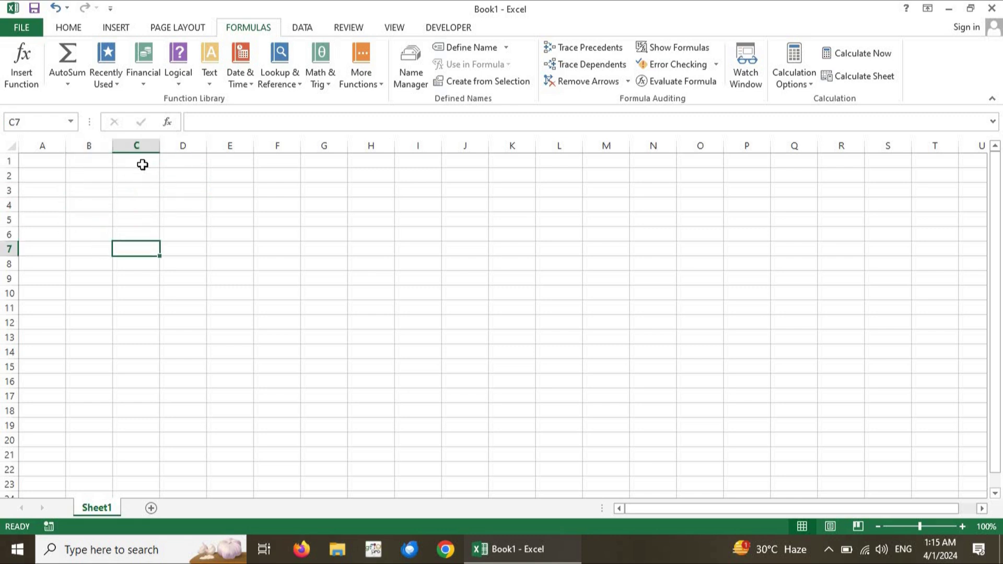
left_click(131, 205)
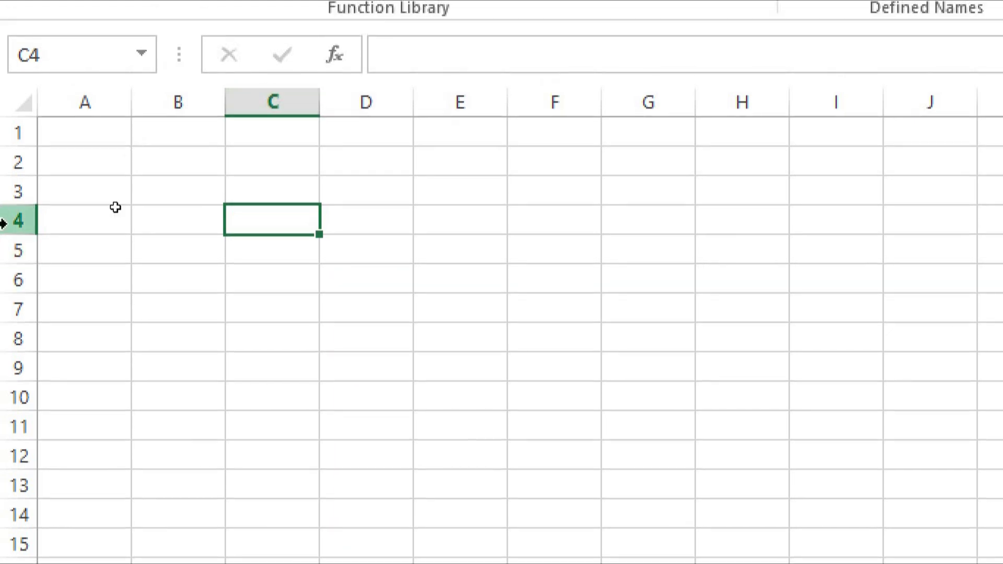
double_click(293, 222)
type("=C4")
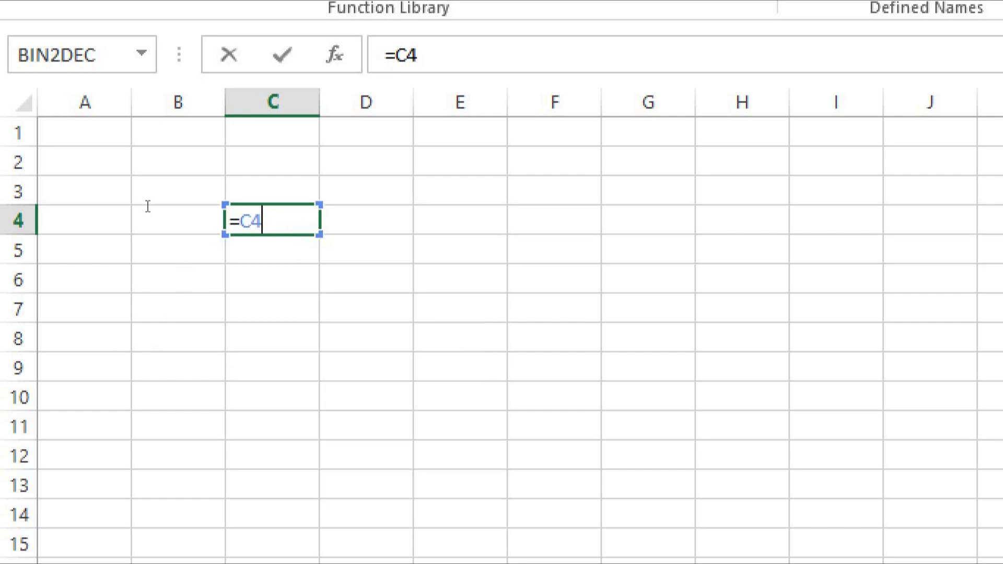
key("BackSpace")
key("BackSpace")
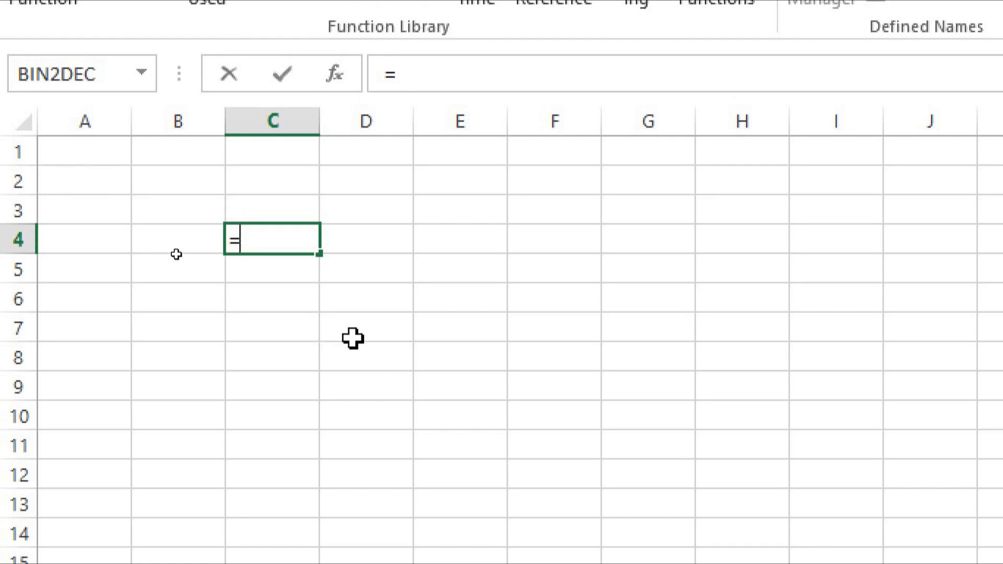
type("A1")
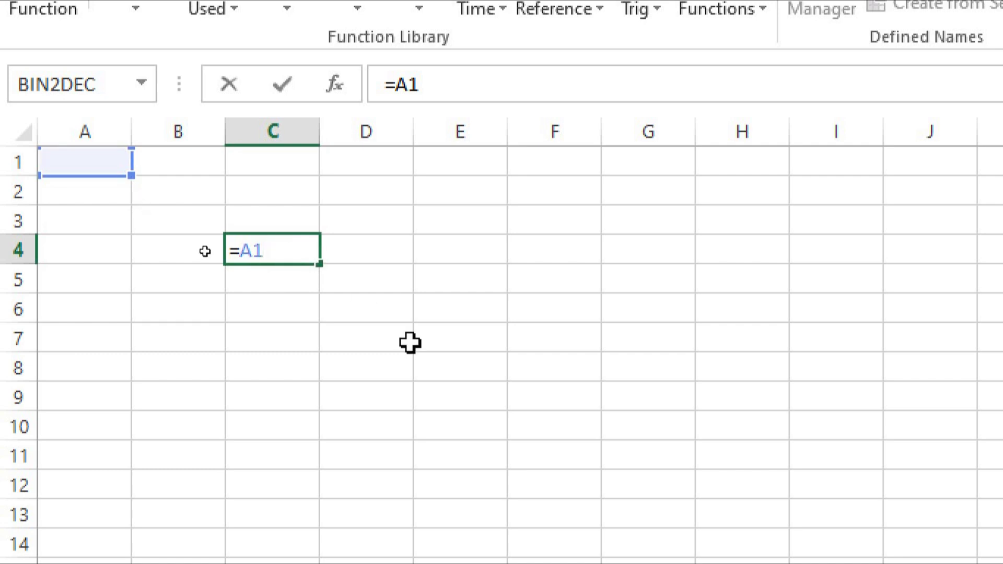
key("BackSpace")
key("BackSpace")
key("BackSpace")
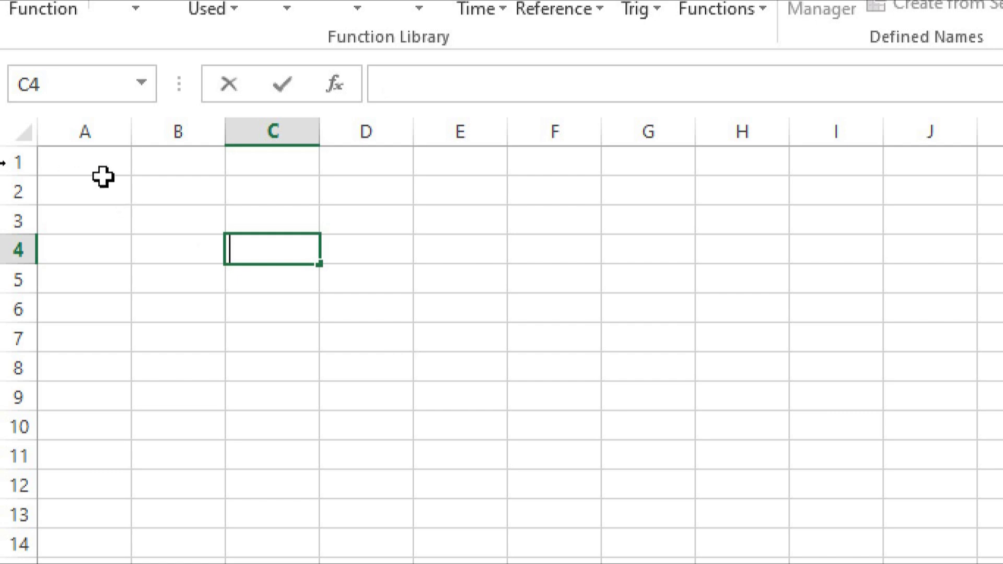
Enter 10 in cell A1 and 30 in cell B1.
left_click(85, 164)
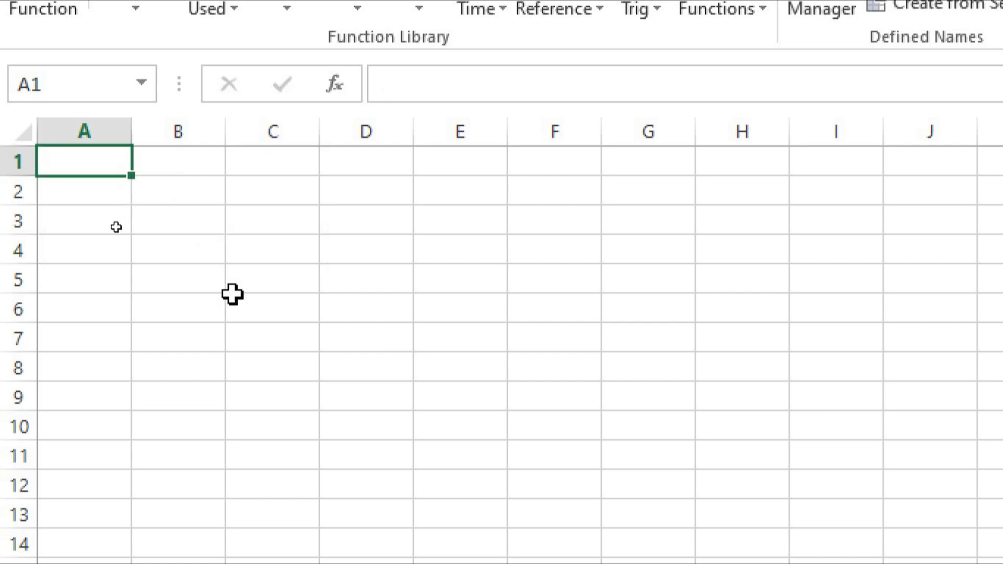
type("10")
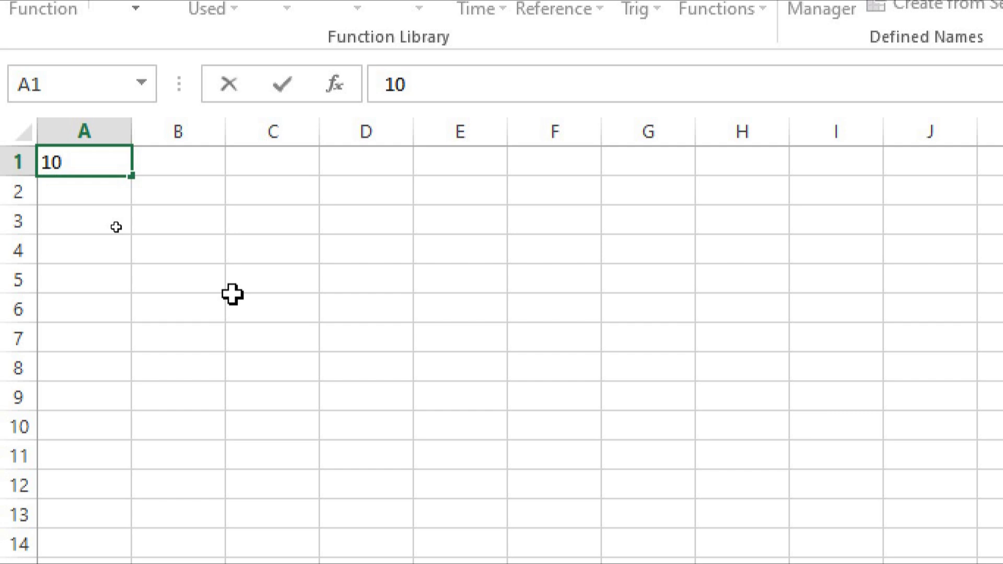
key("Tab")
type("30")
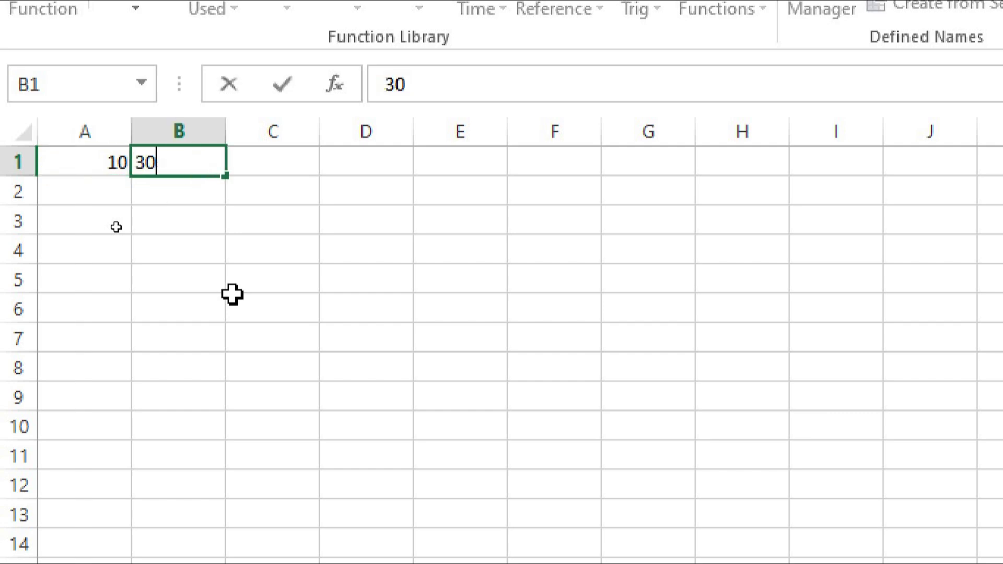
key("Tab")
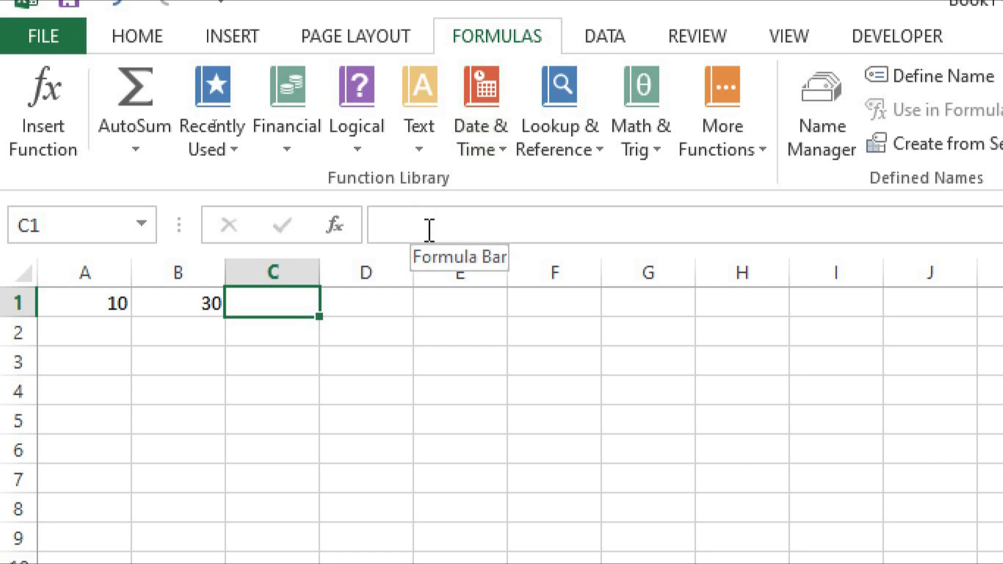
Enter A1+B1 without an equals sign in cell C1.
left_click(429, 231)
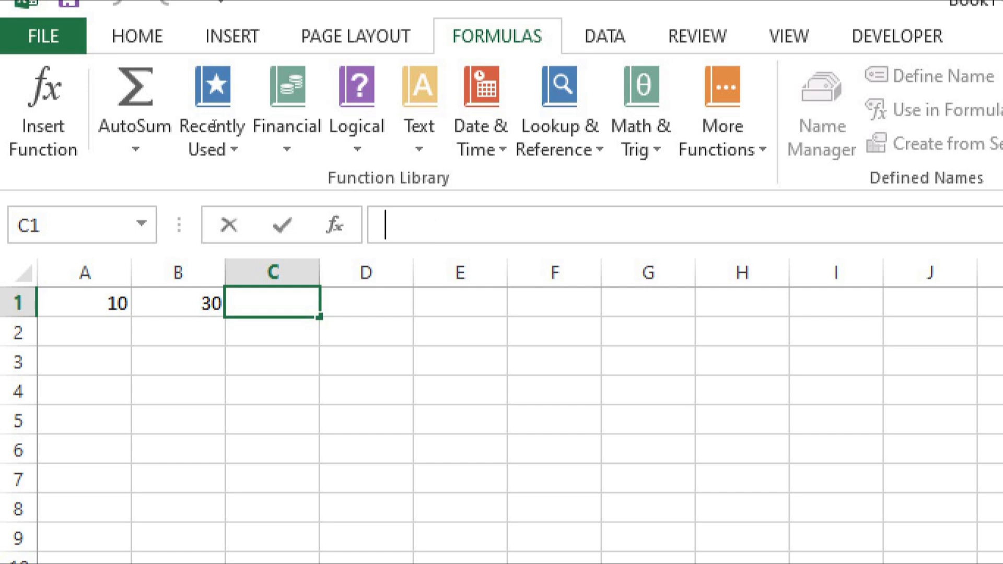
type("=")
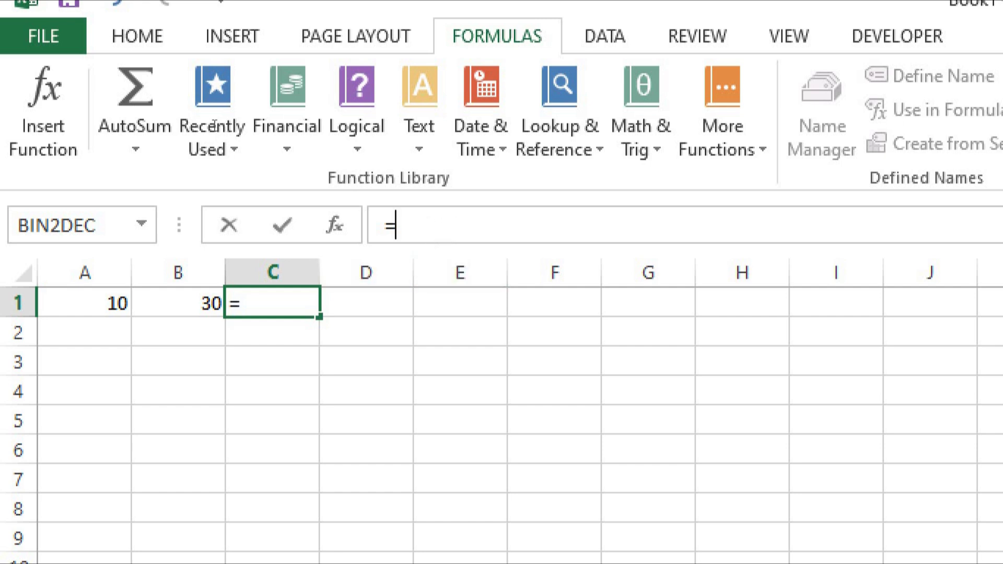
key("BackSpace")
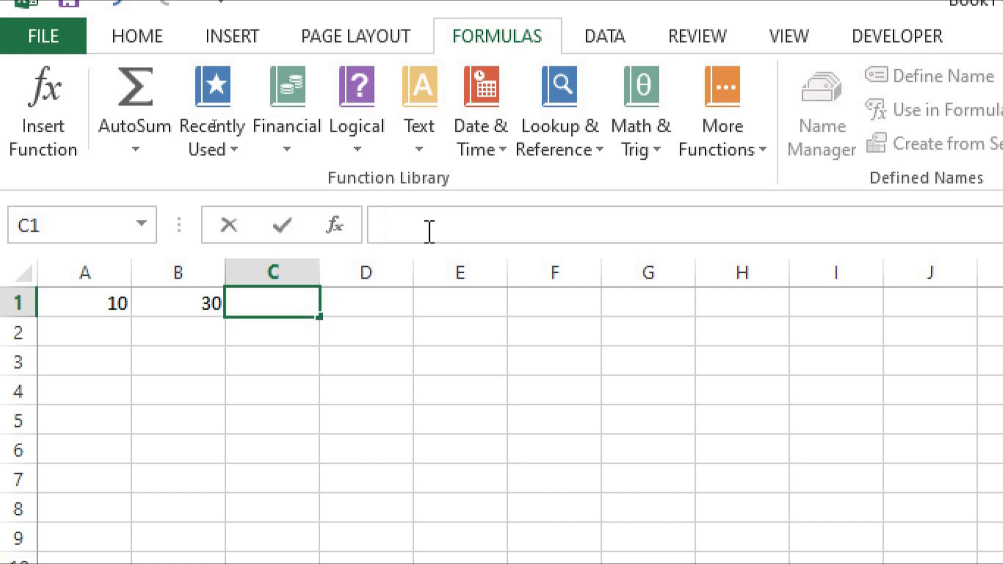
type("A1")
type("+")
key("BackSpace")
type("1+")
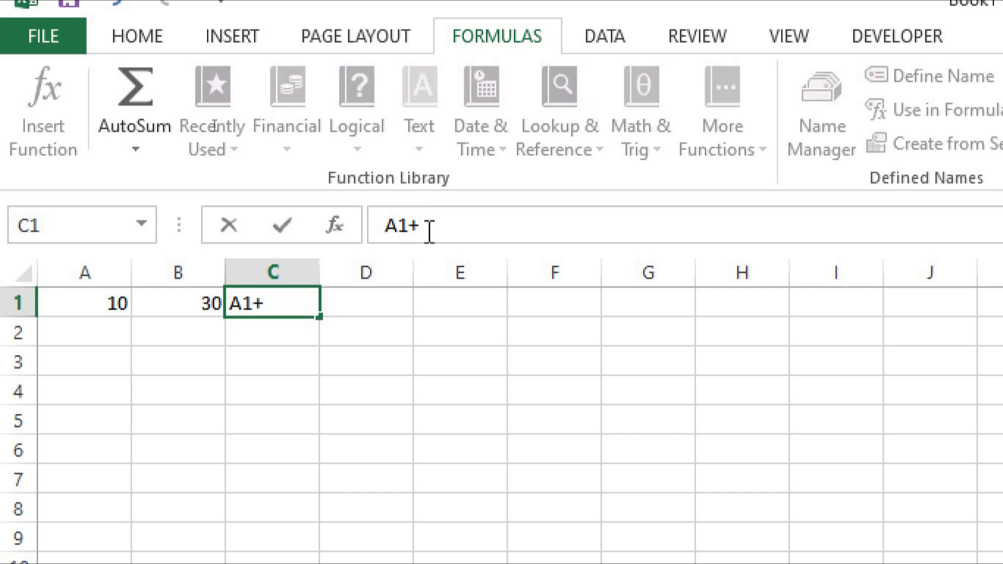
type("B2")
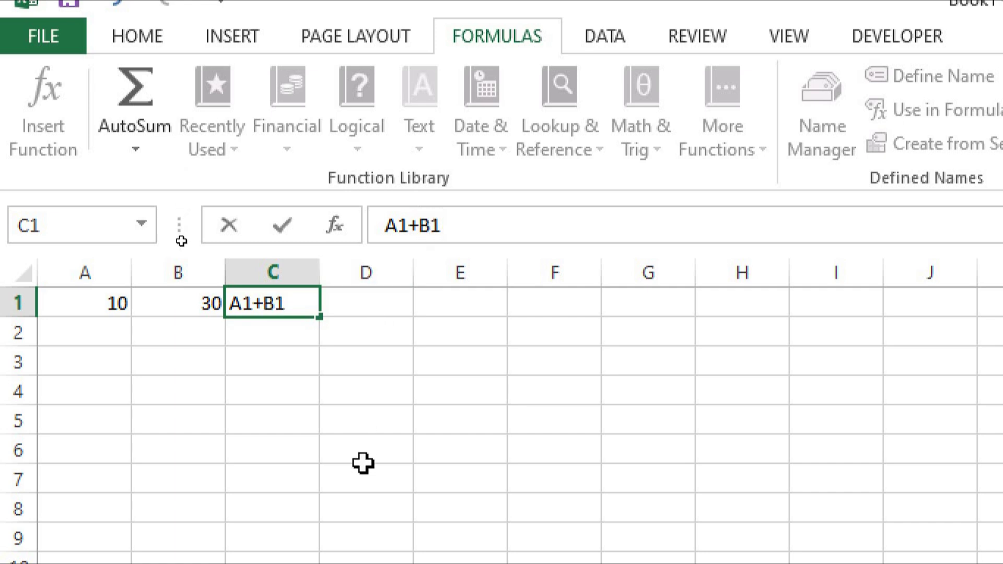
key("Return")
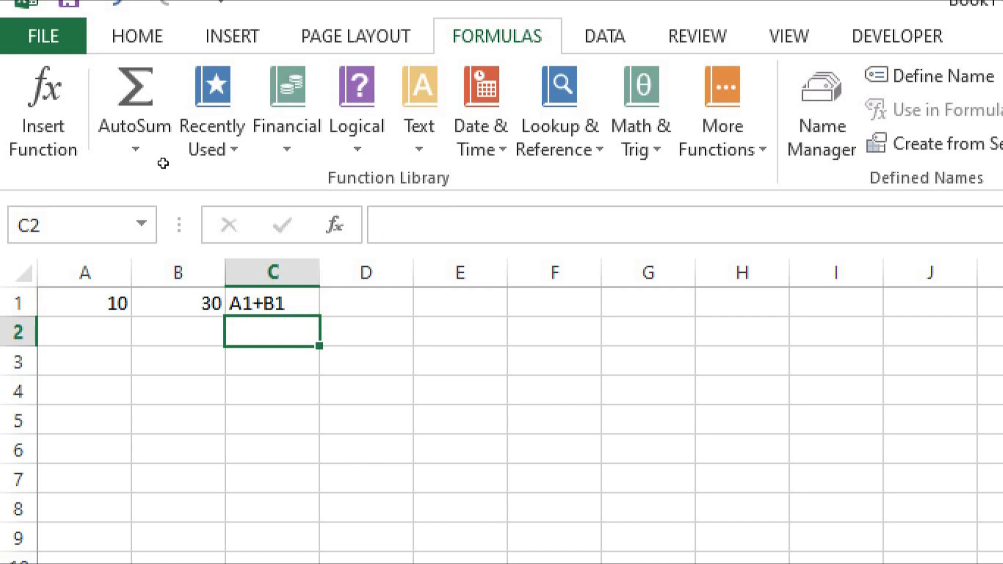
Replace the text in cell C1 with the formula =A1+B1.
left_click(265, 305)
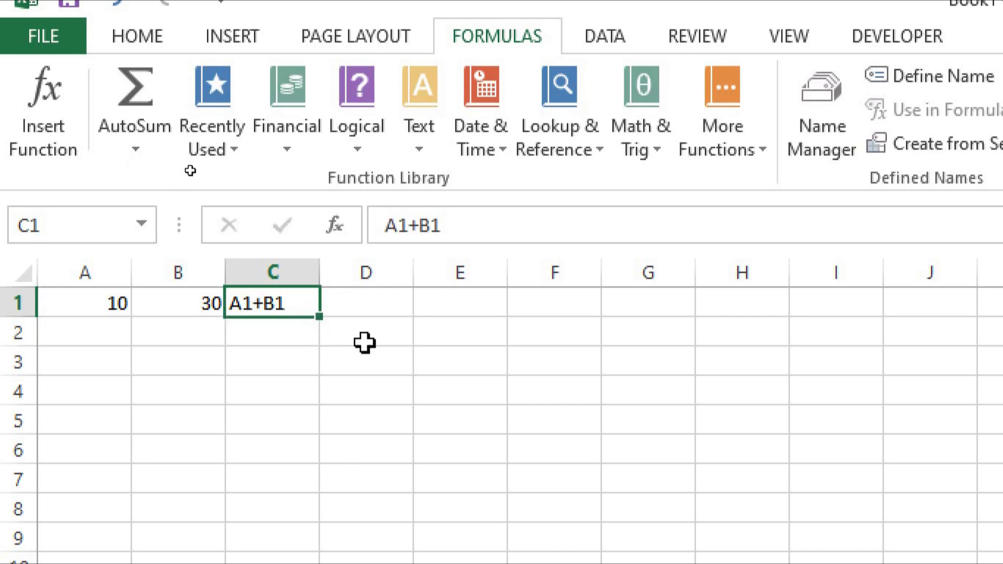
left_click_drag(451, 232, 337, 229)
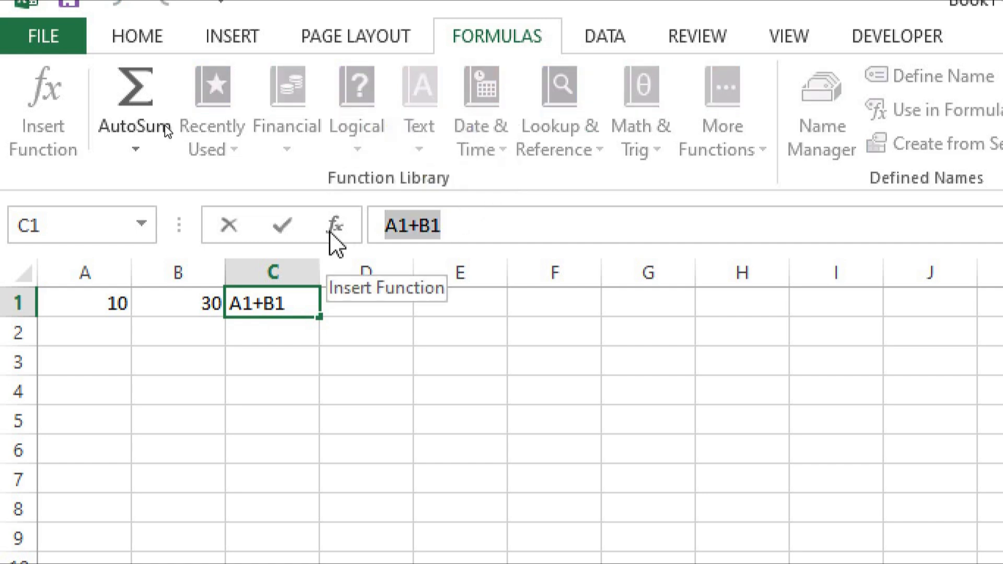
key("BackSpace")
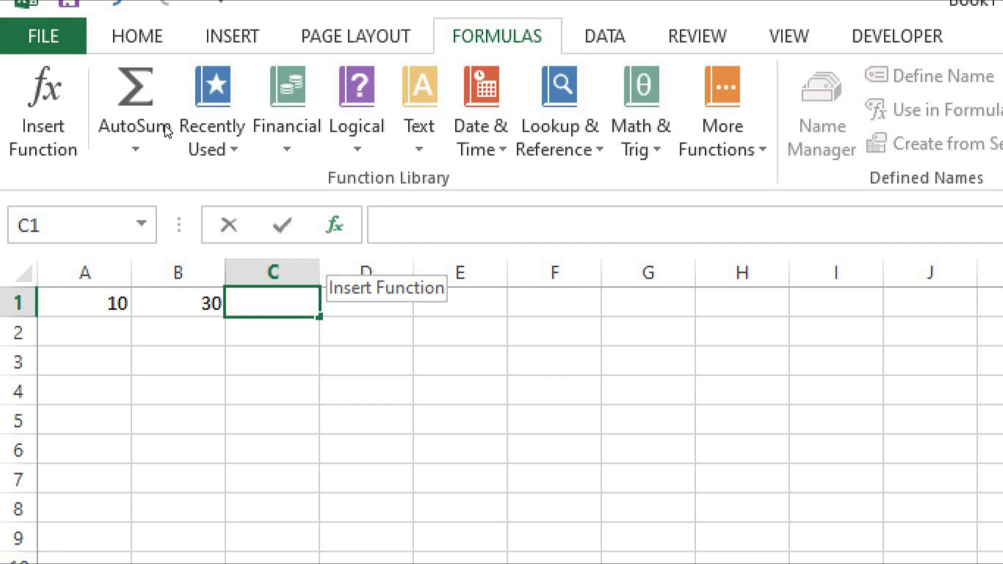
type("=")
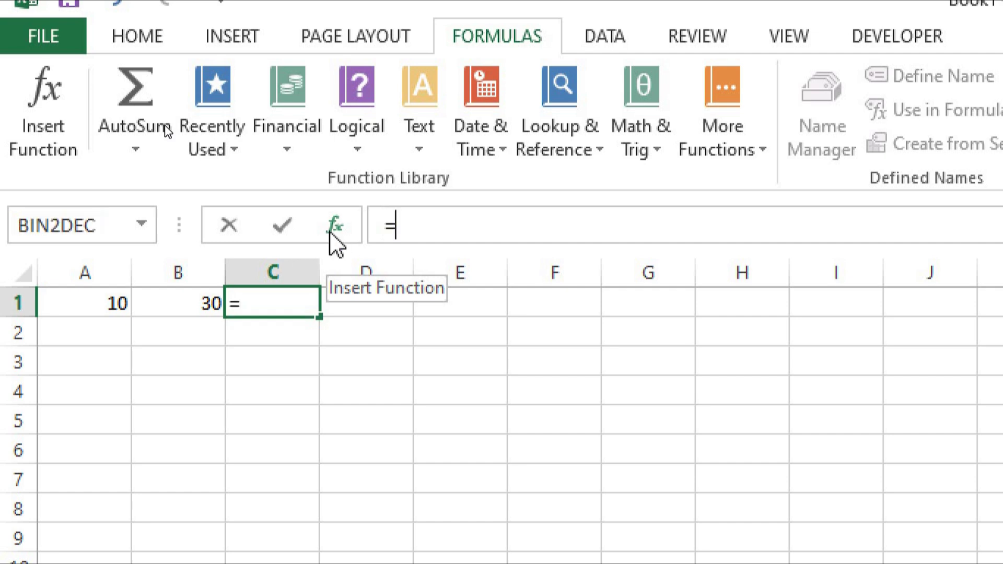
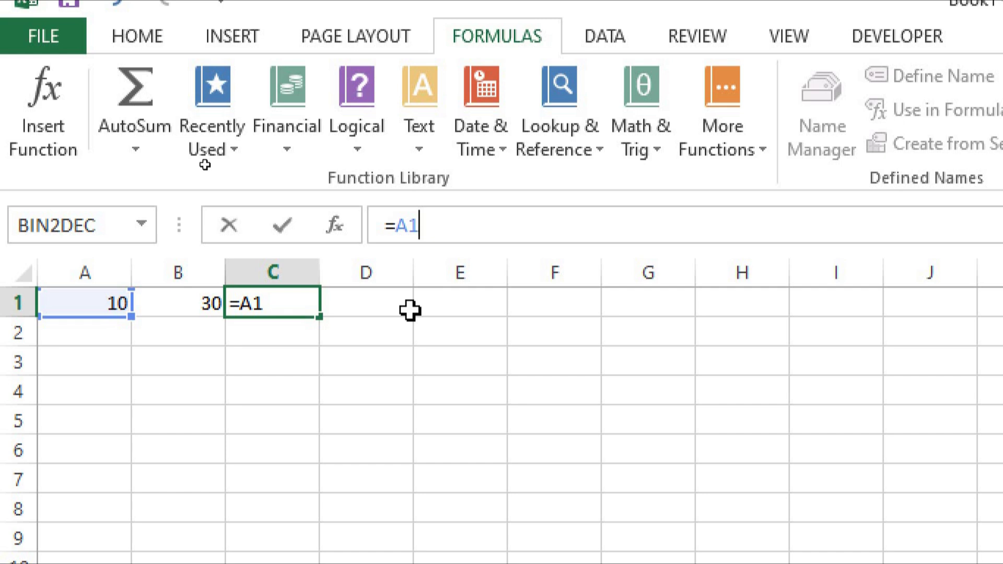
key("BackSpace")
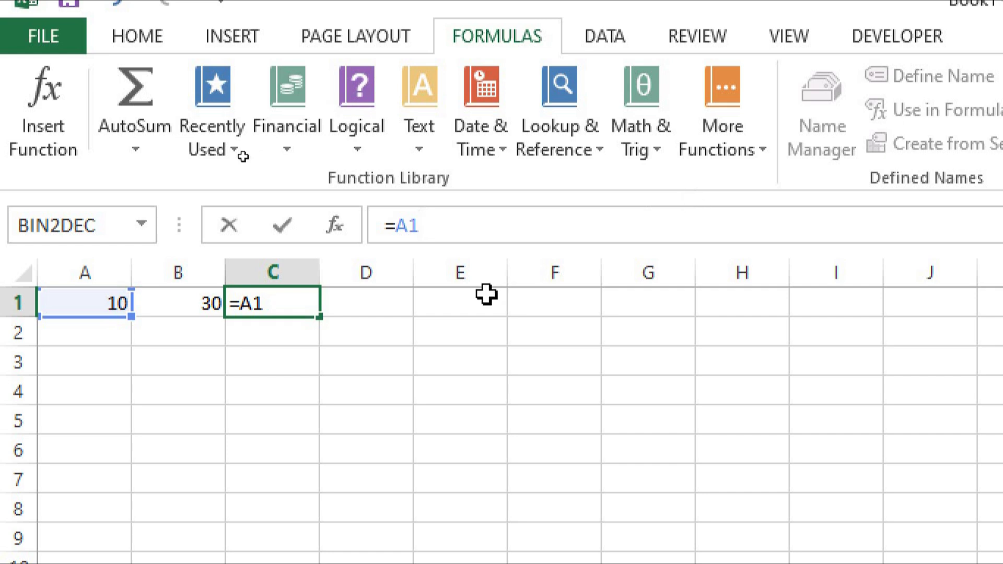
type("+")
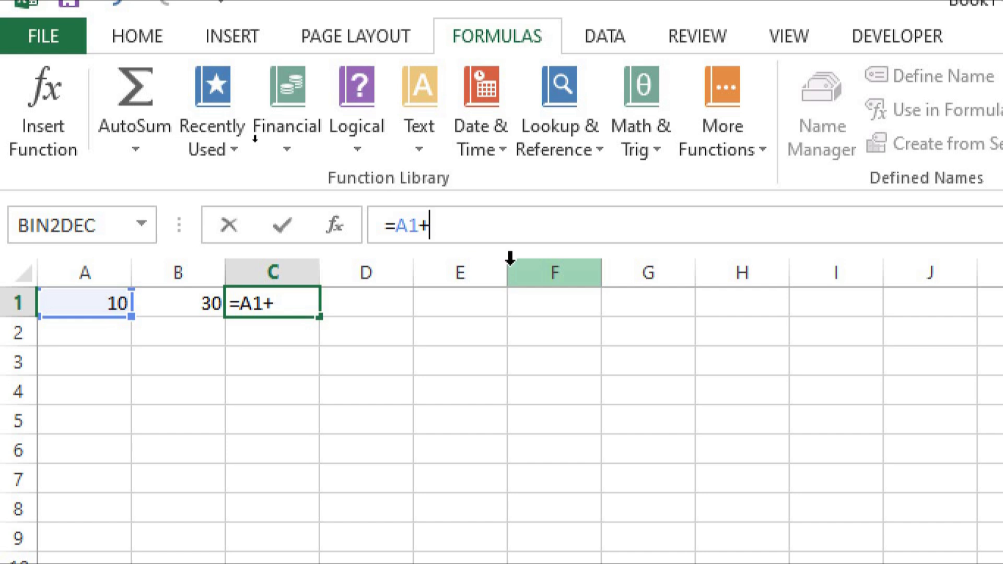
mouse_move(418, 227)
left_mouse_down()
mouse_move(400, 232)
mouse_move(422, 230)
left_mouse_up()
left_click(429, 226)
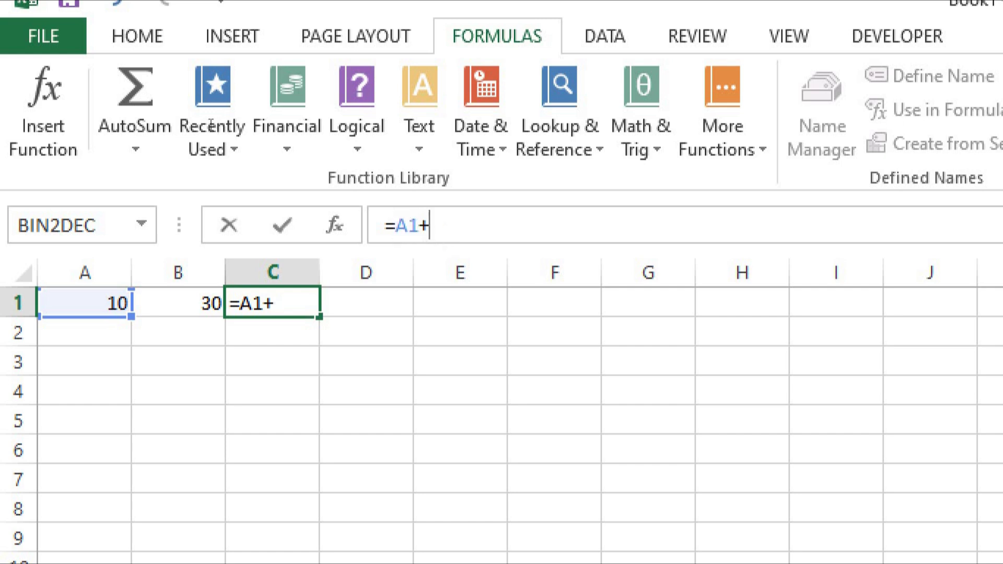
type("B!")
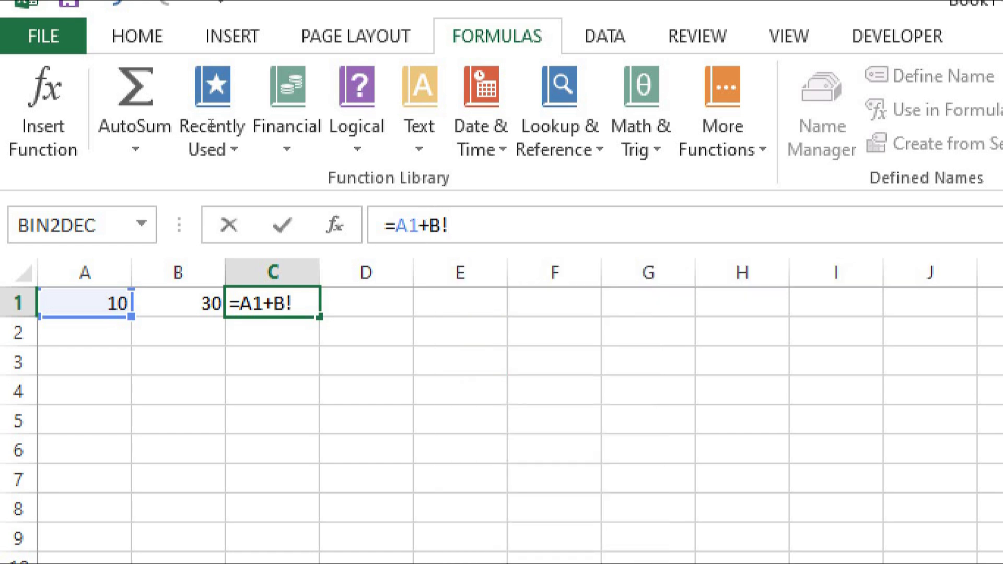
key("BackSpace")
type("1")
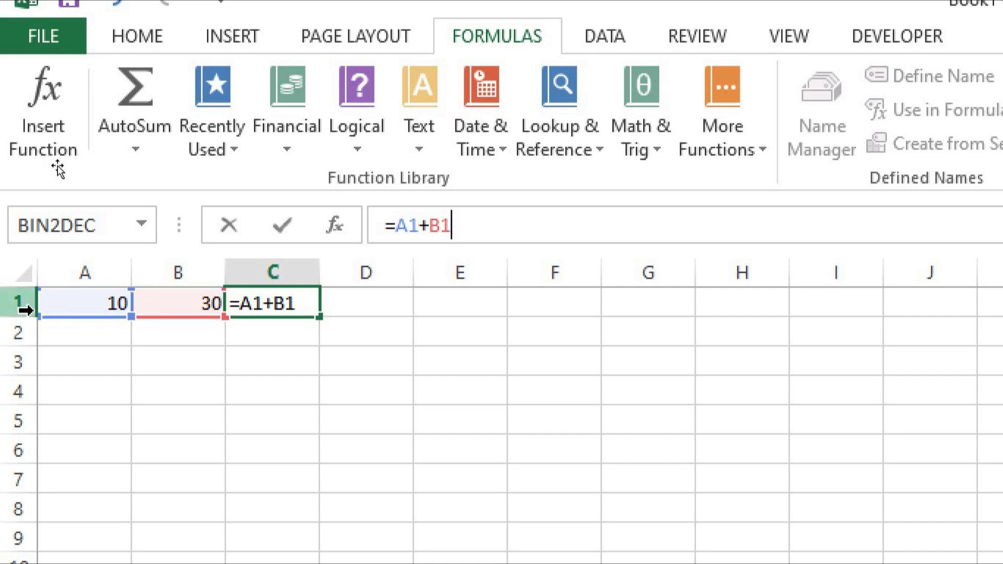
left_click_drag(212, 300, 212, 301)
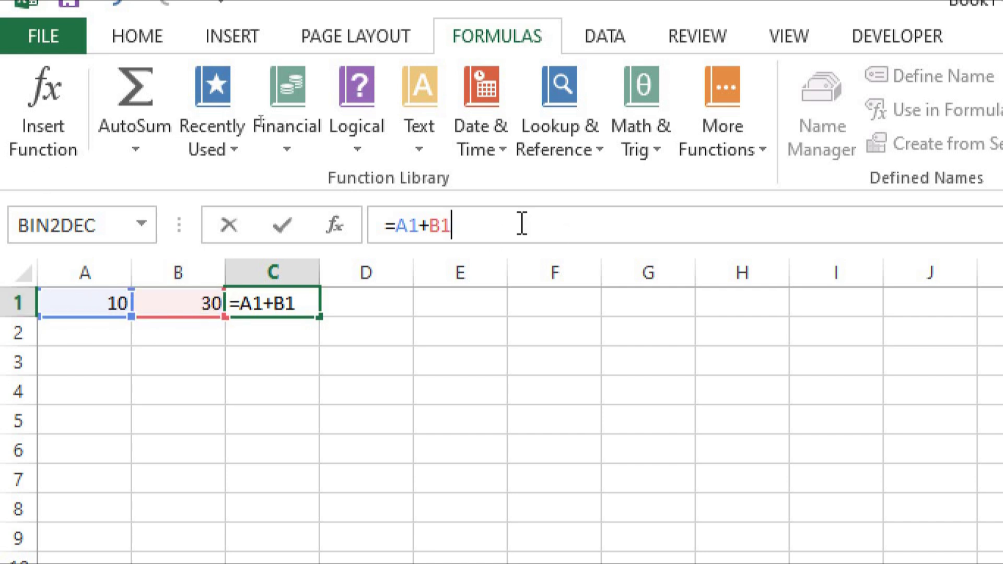
key("Return")
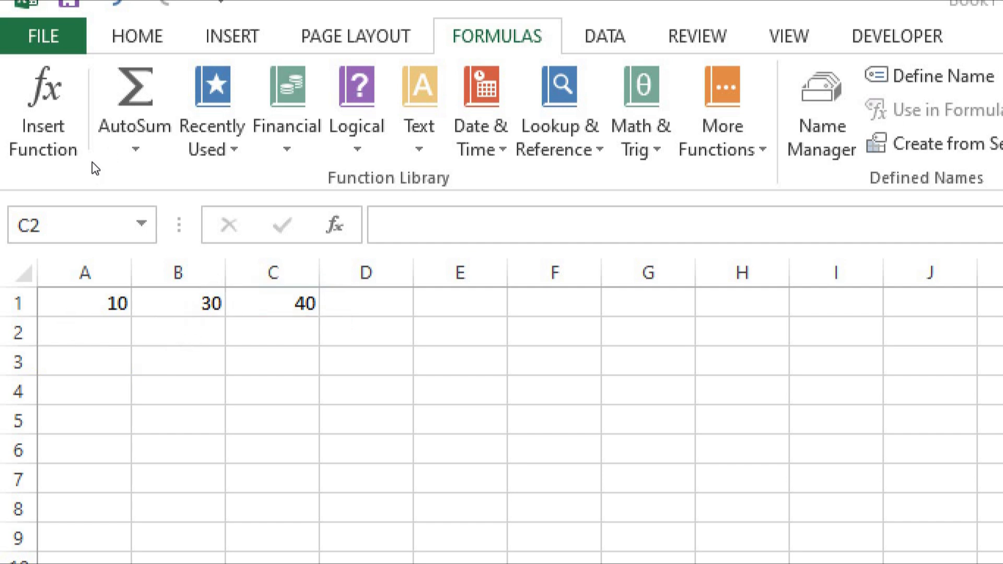
Change the value in cell A1 to 50.
left_click(183, 303)
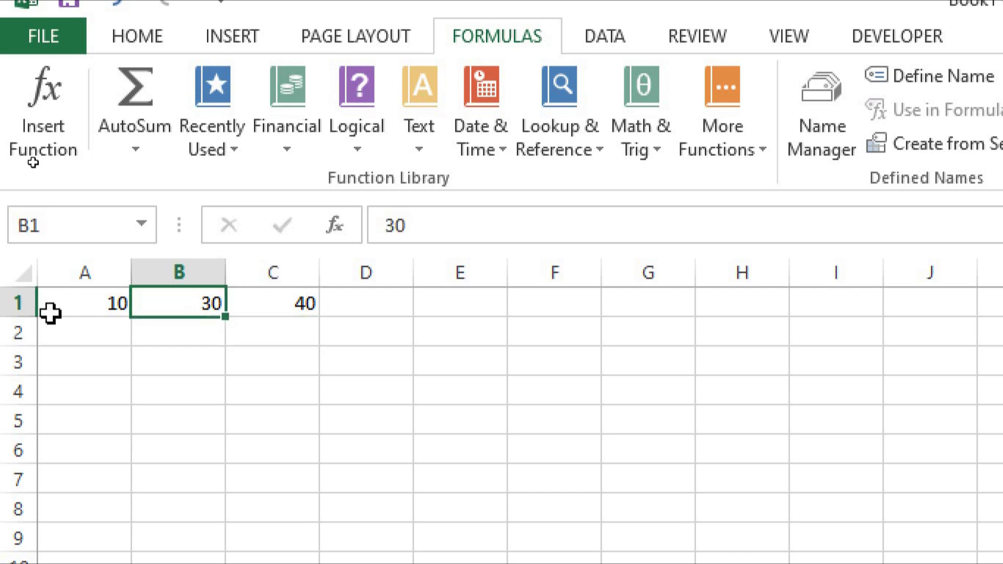
left_click(68, 305)
type("50")
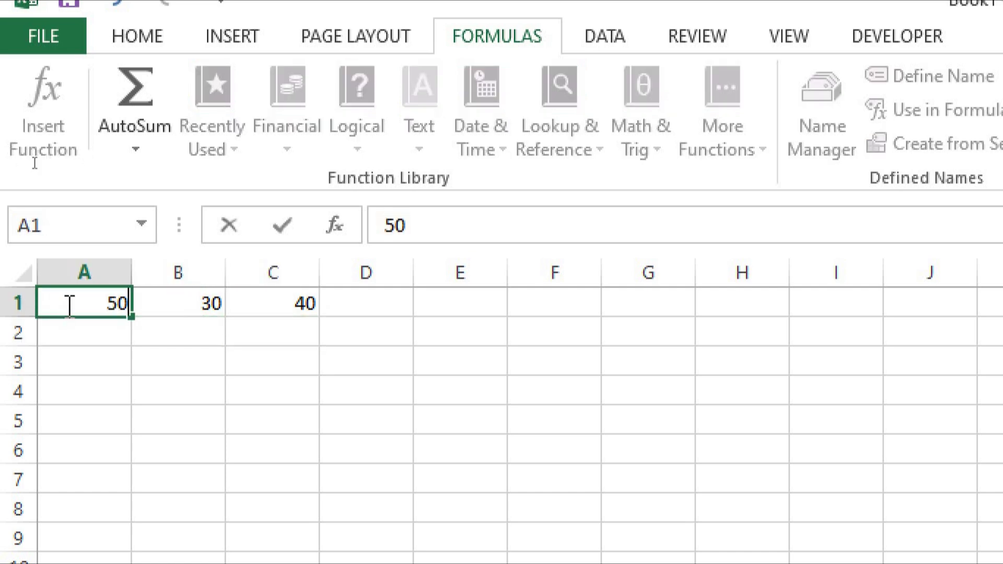
key("Return")
Examine the input values in cells A1 and B1 and the recalculated formula result in cell C1.
left_click(66, 305)
key("Right")
key("Right")
key("Right")
key("Left")
key("Left")
key("Right")
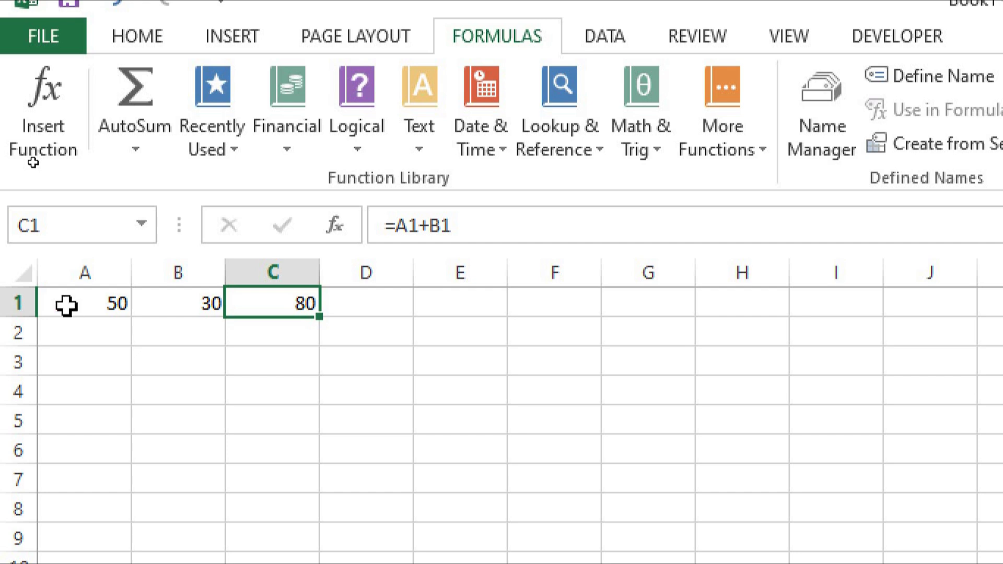
key("Left")
key("Left")
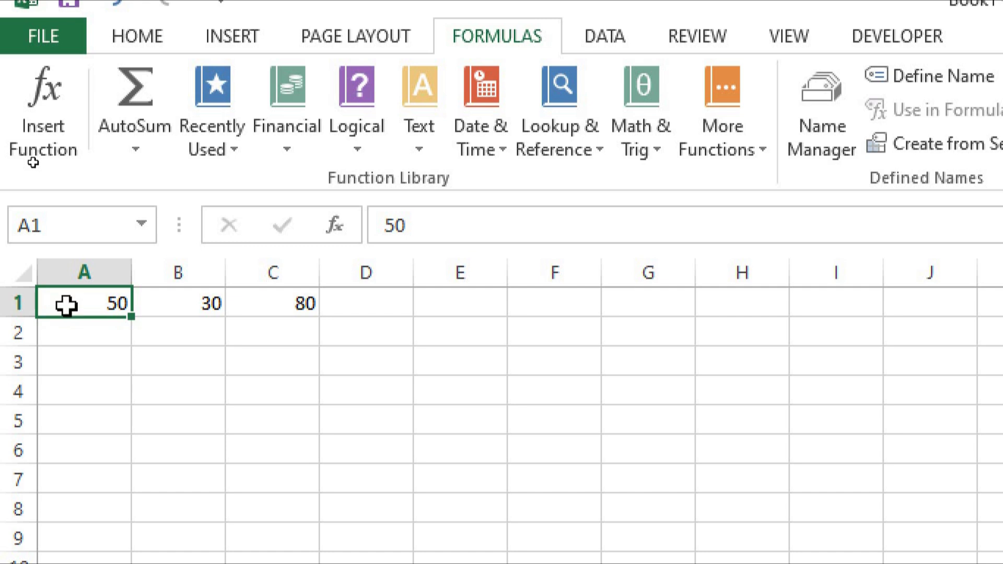
key("alt")
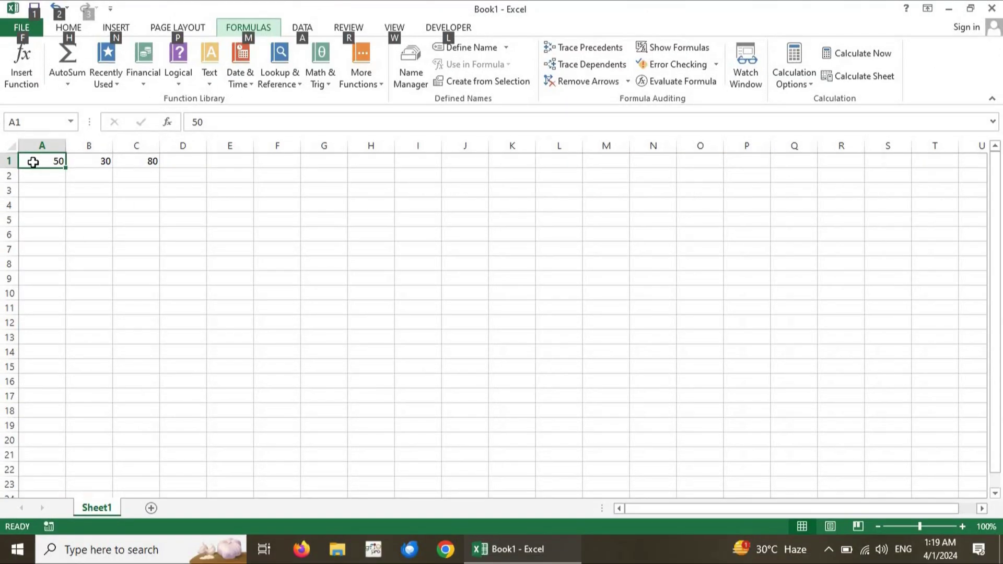
left_click(149, 202)
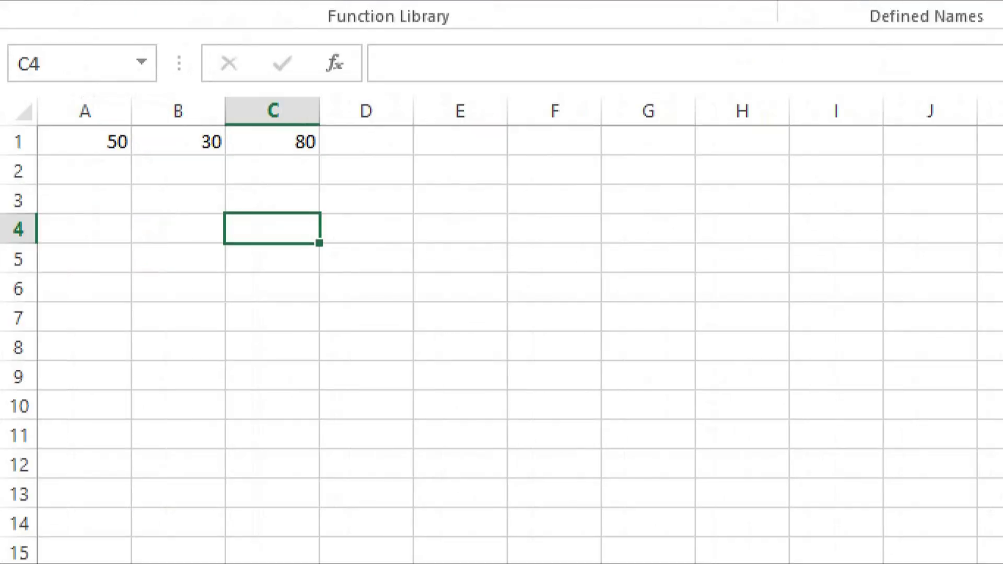
Replace the formula in cell C1 with the value 40 and enter 13 in cell D1.
left_click(277, 148)
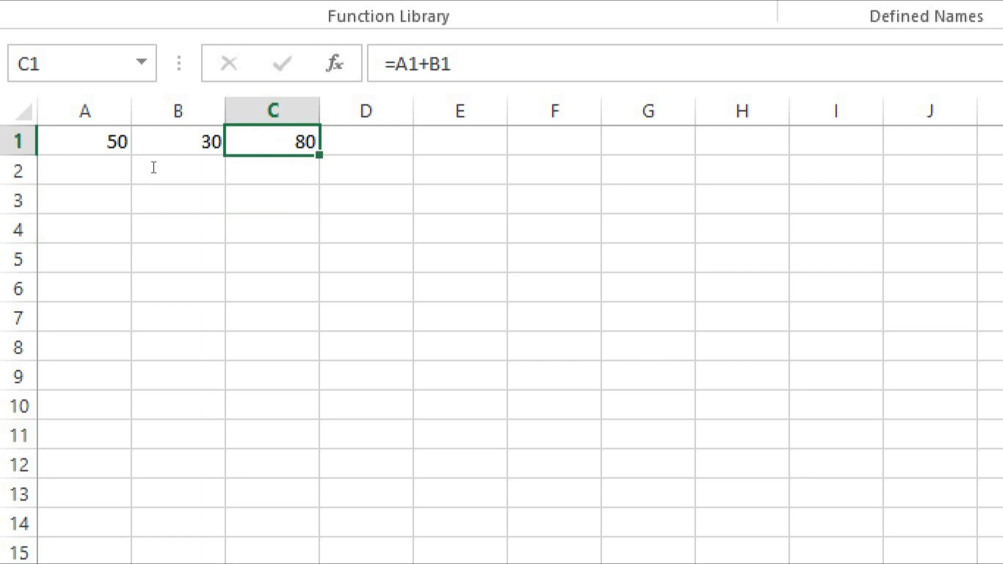
key("F2")
left_click(237, 249)
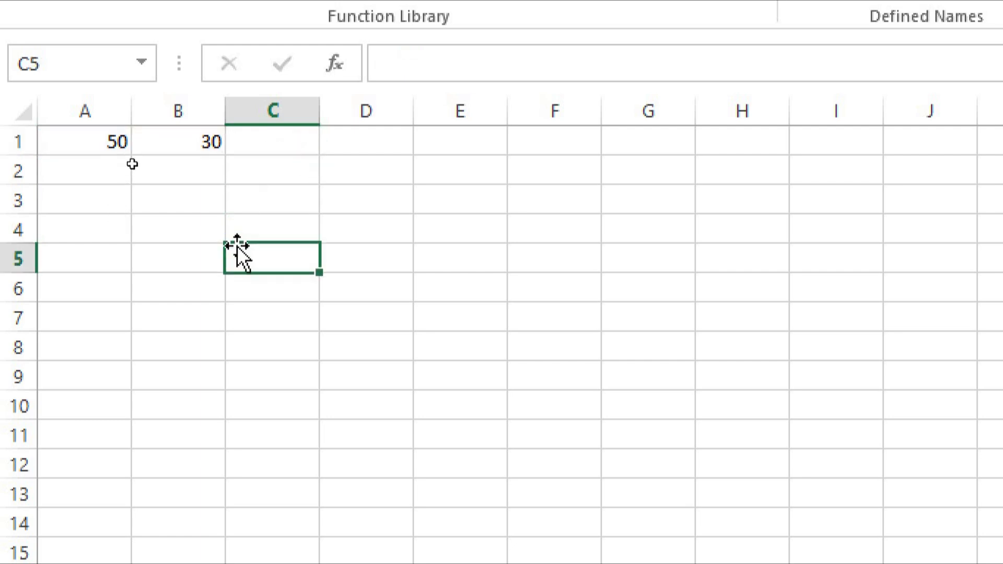
left_click(269, 137)
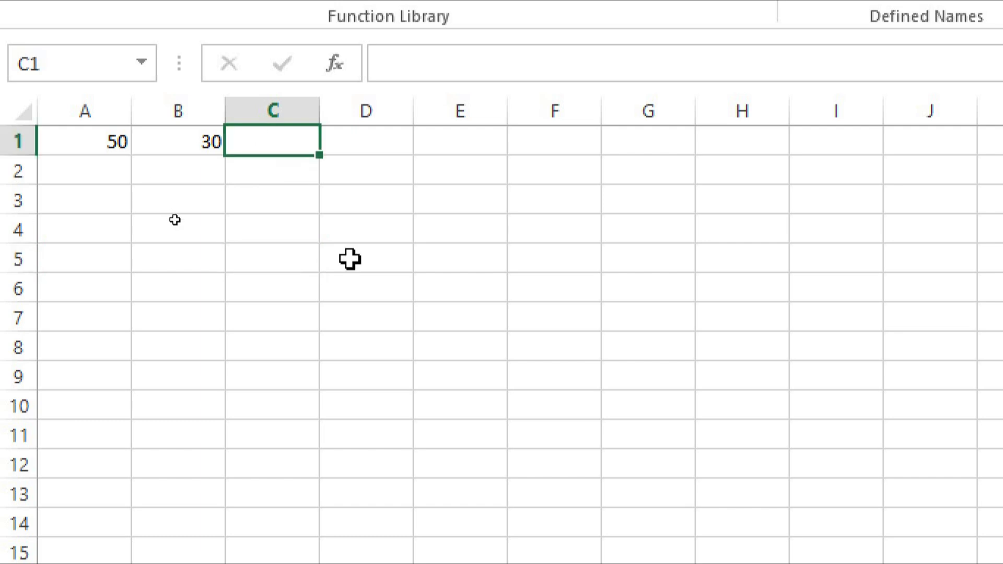
type("40")
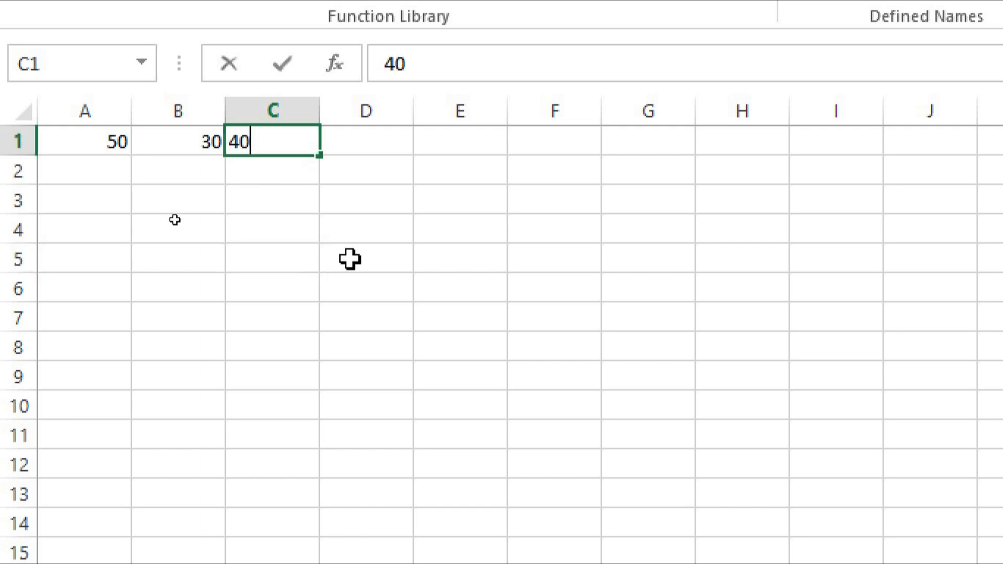
key("Tab")
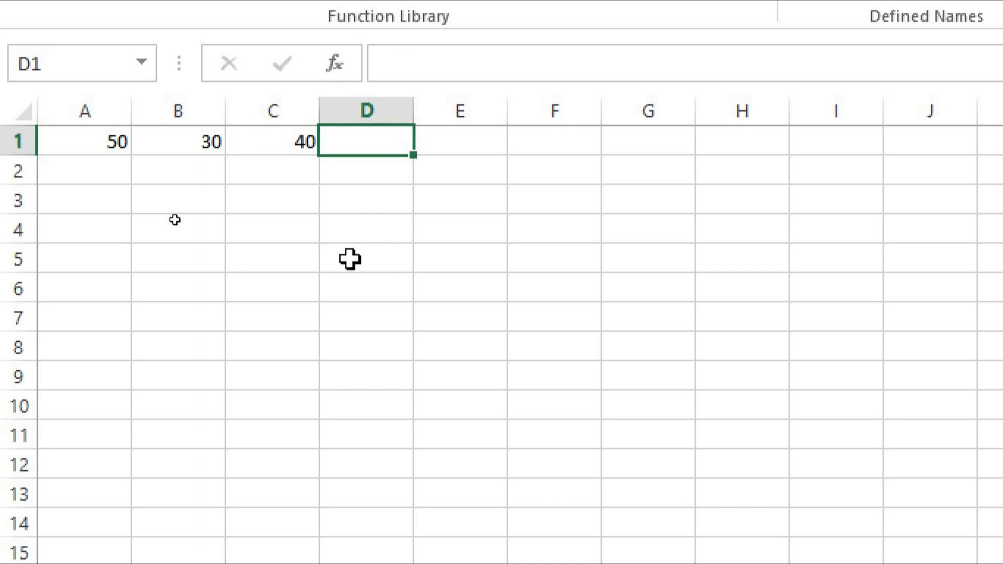
type("13")
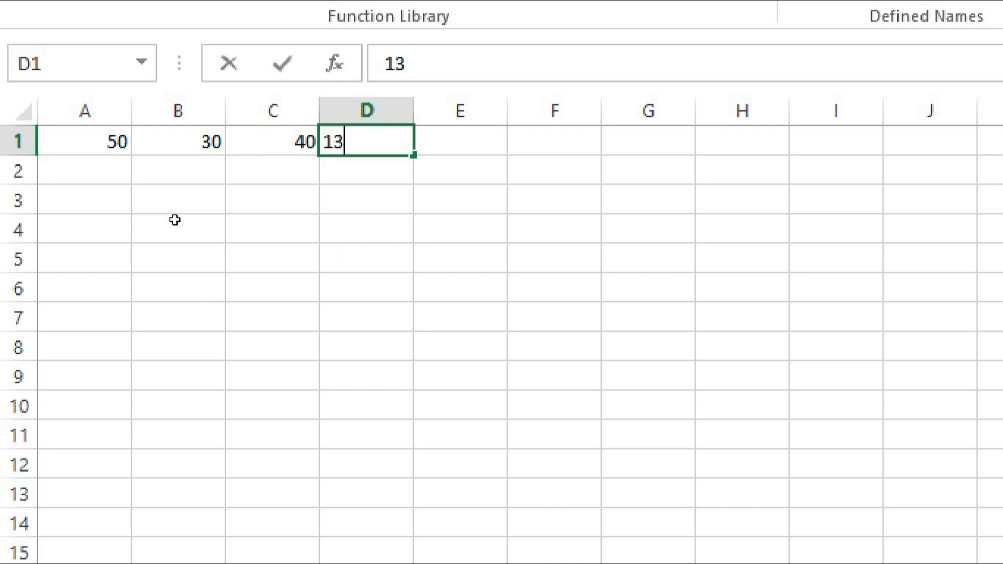
left_click(555, 139)
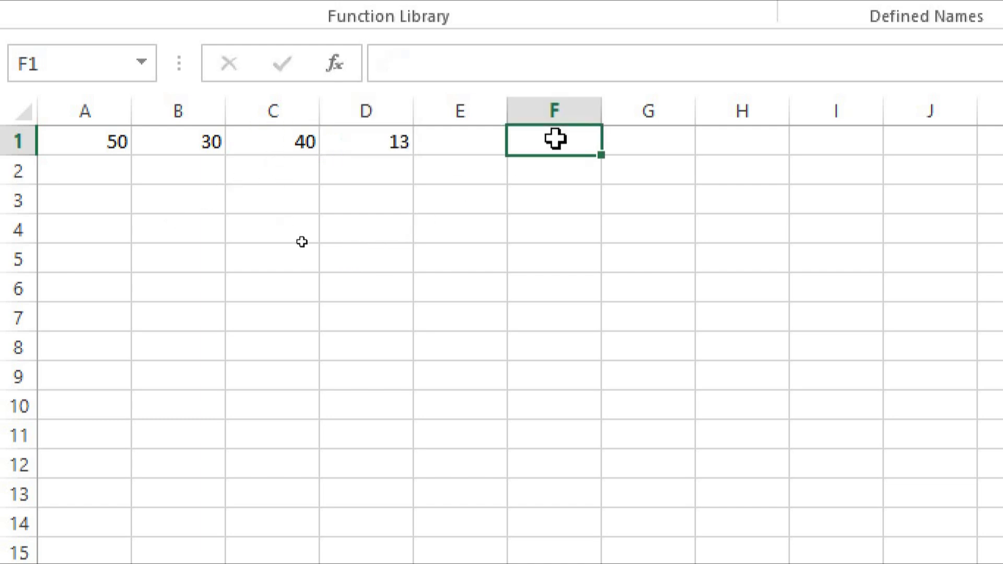
left_click(648, 319)
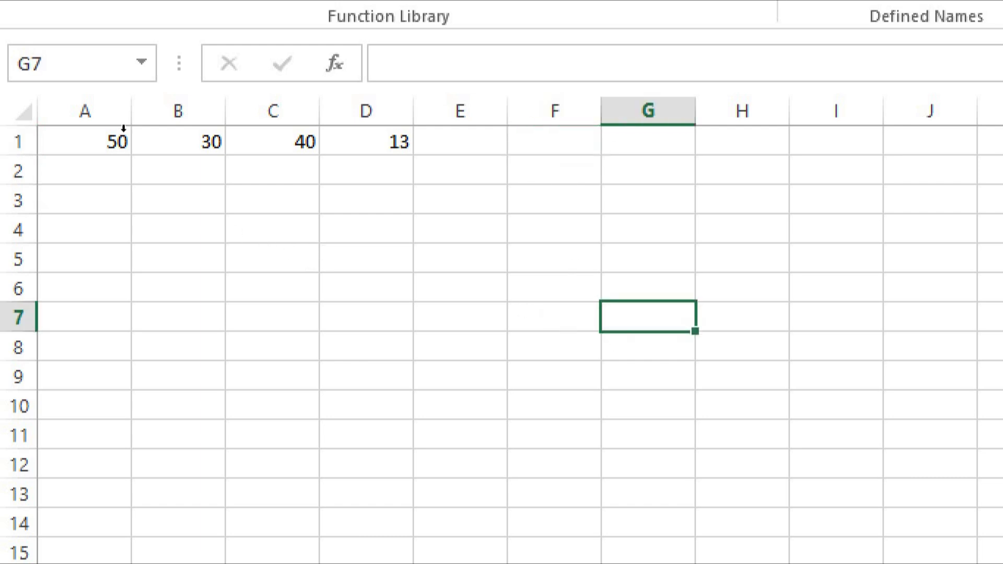
Write the formula =A1+B1+C1+D1 in cell F6 to add the values in A1:D1.
left_click_drag(69, 155, 398, 151)
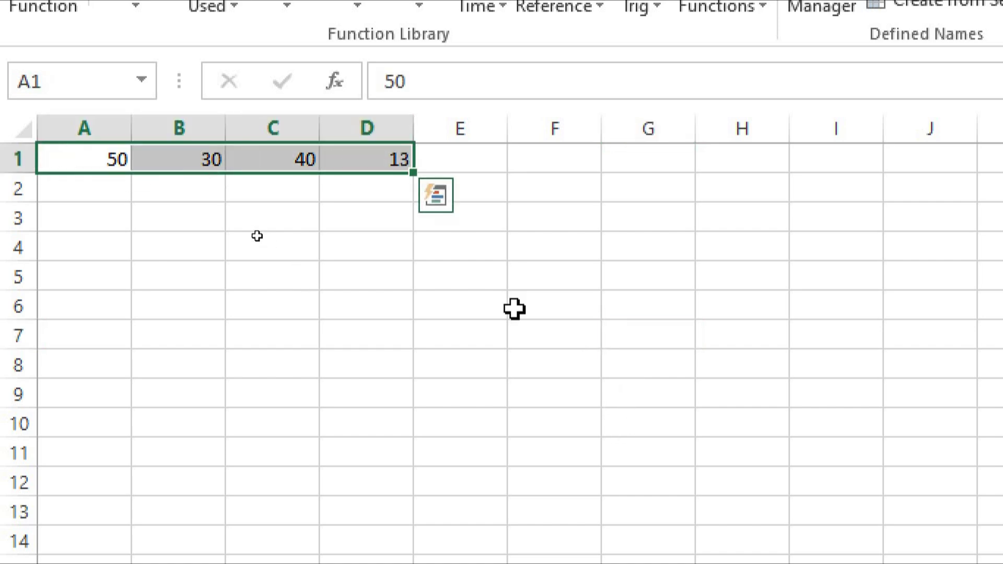
left_click(538, 301)
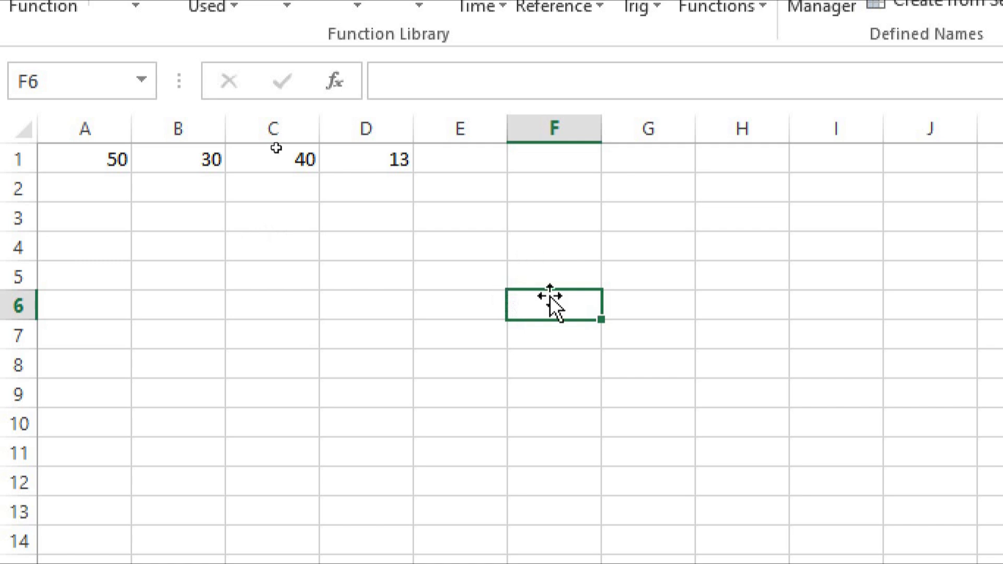
type("=")
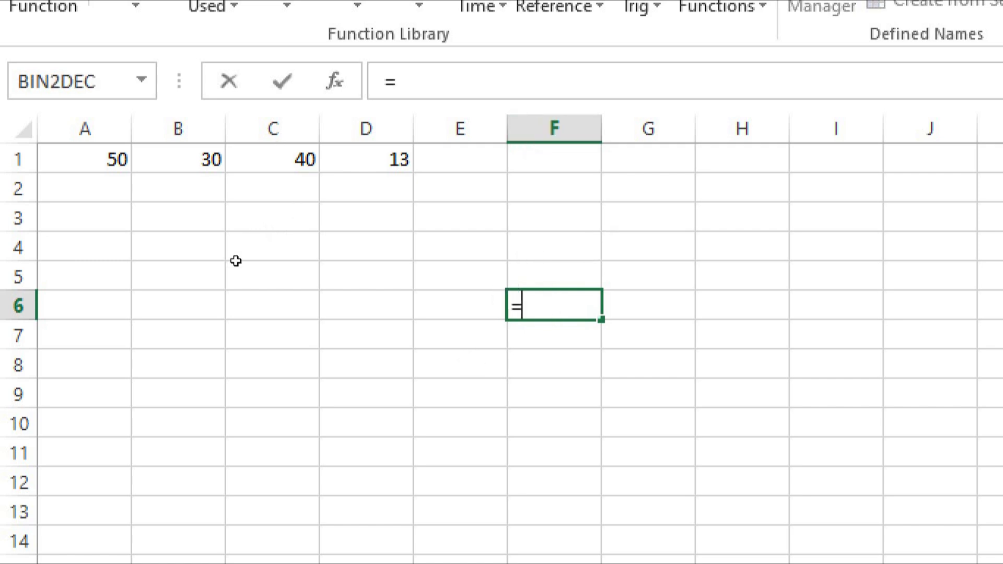
left_click(413, 156)
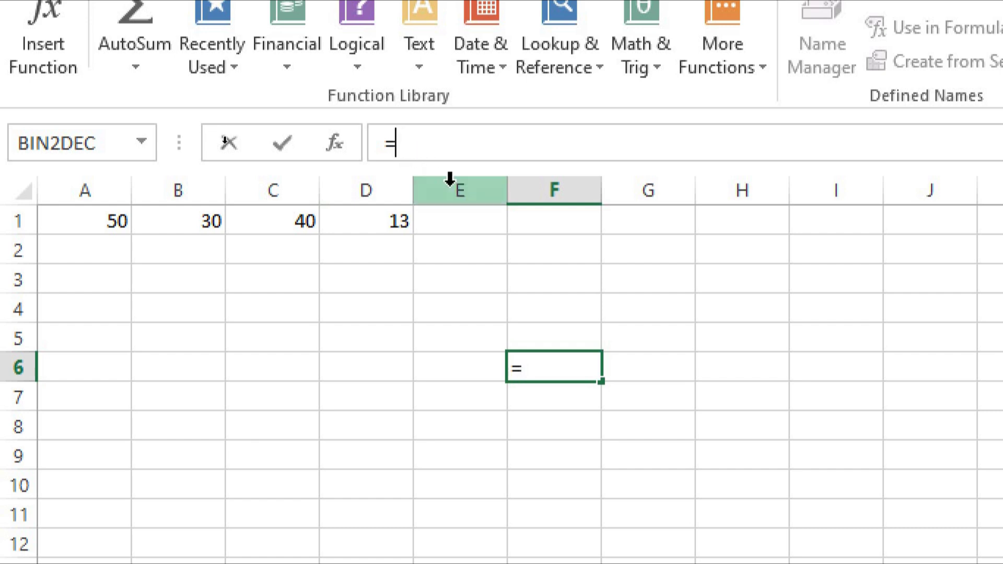
type("A1")
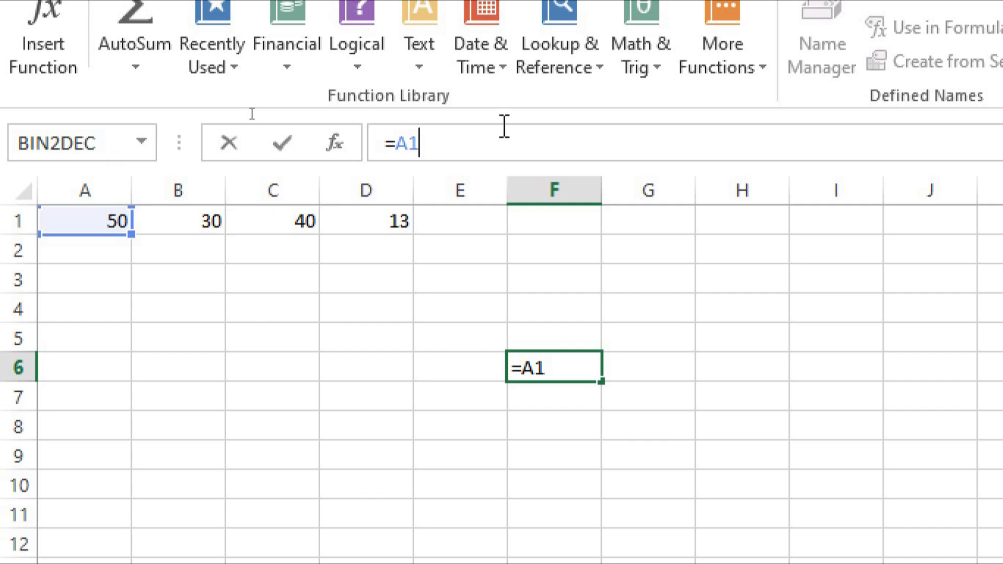
type("+B2")
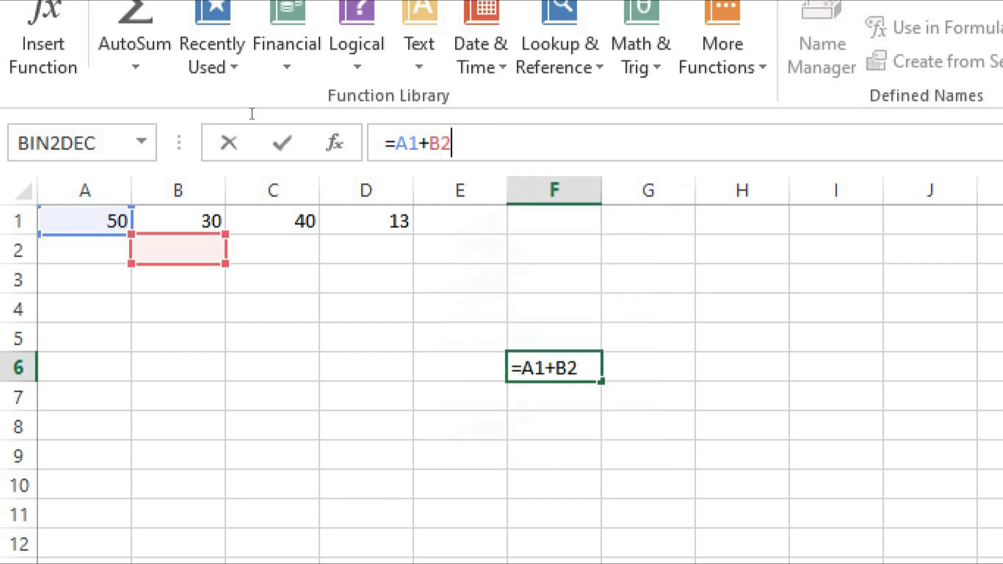
key("BackSpace")
type("1")
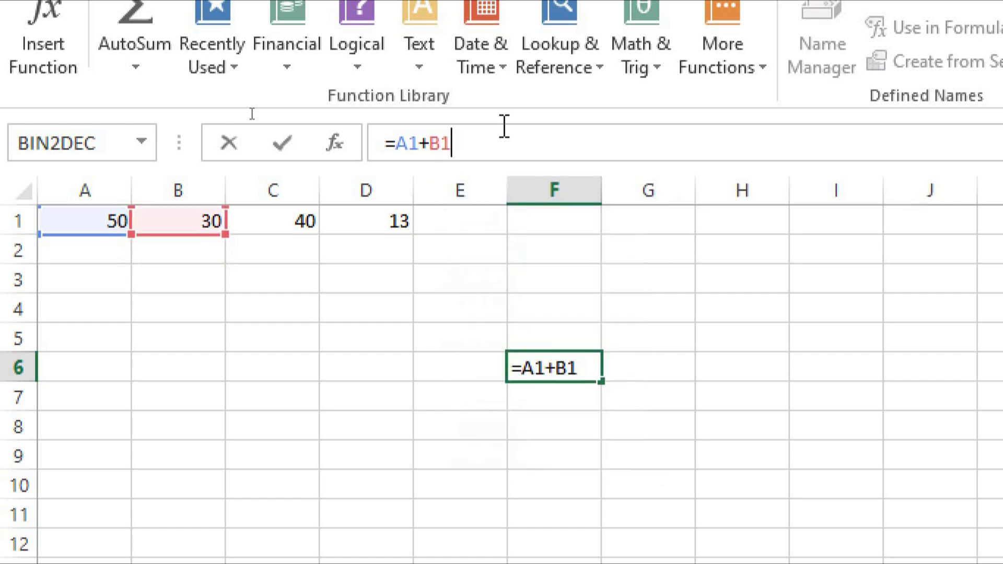
type("+C1")
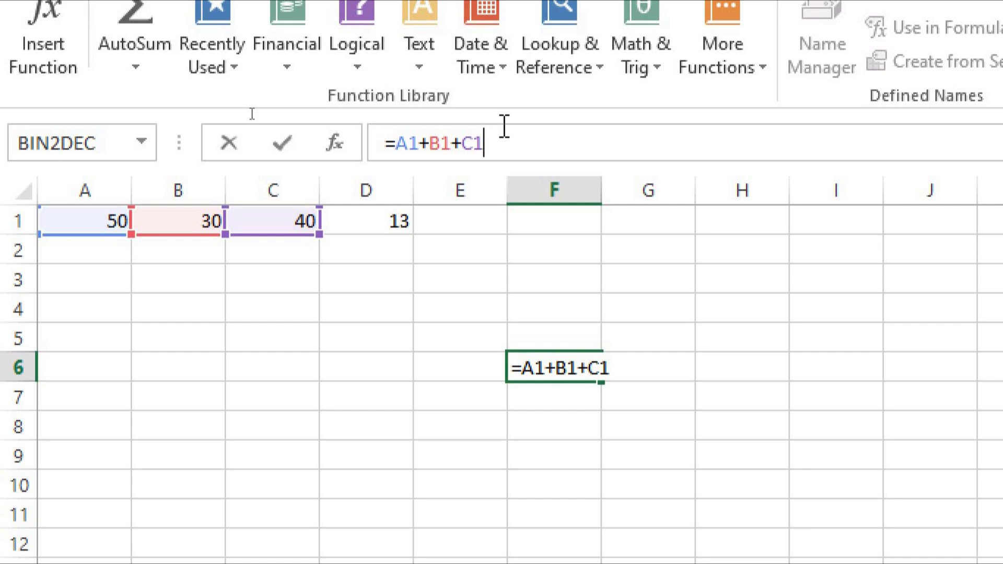
type("+D1")
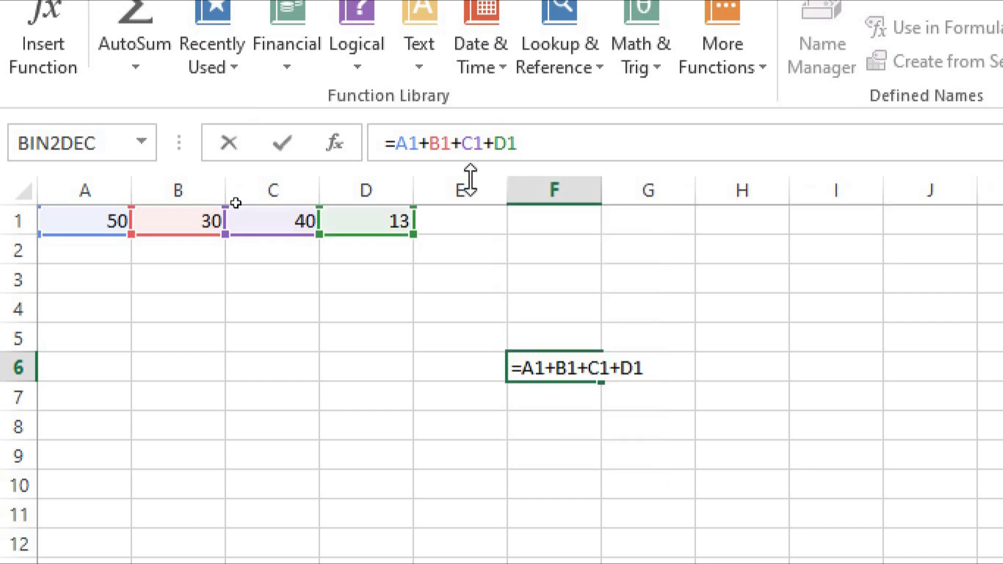
left_click(238, 137)
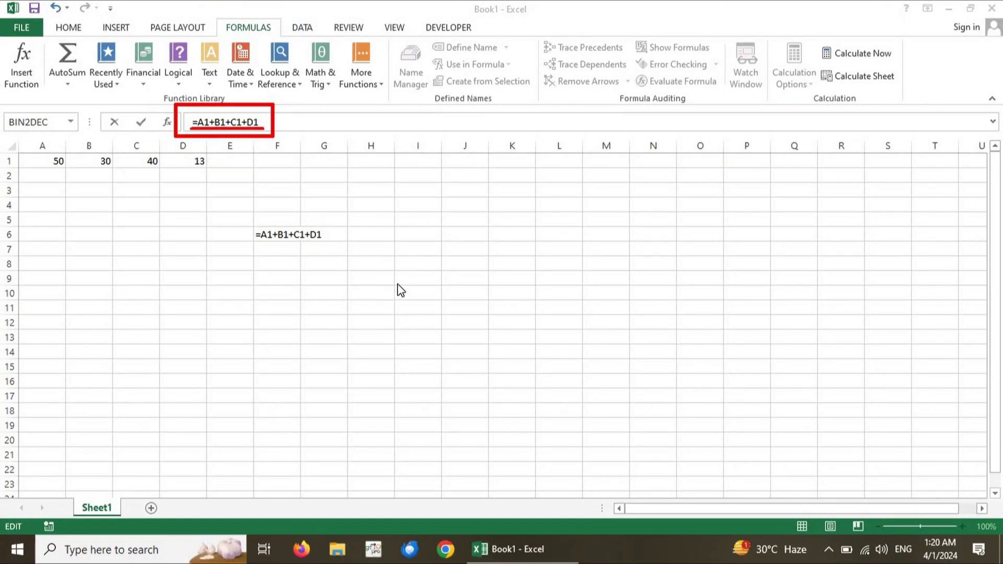
type("A")
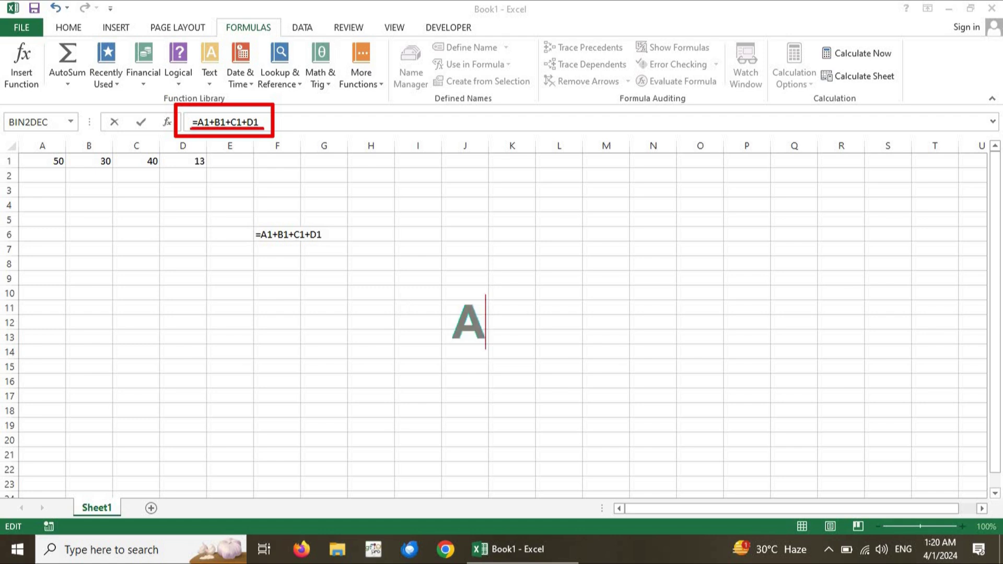
type("1")
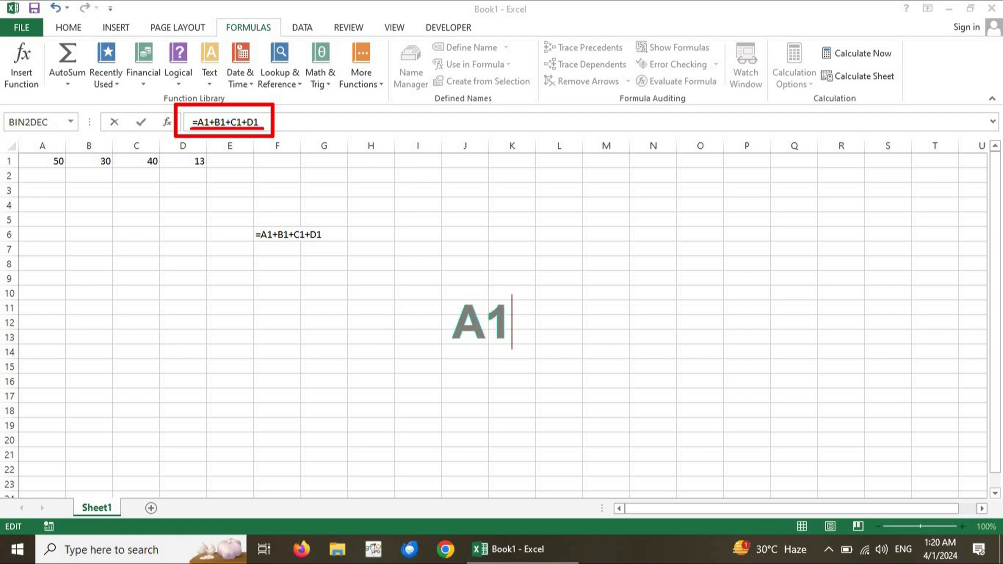
type(" + B")
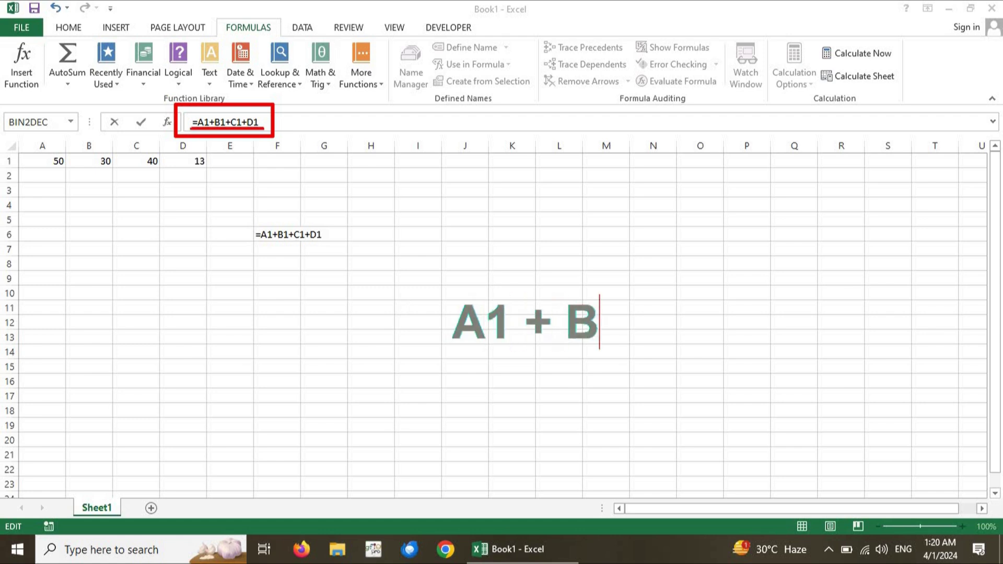
type("1 +")
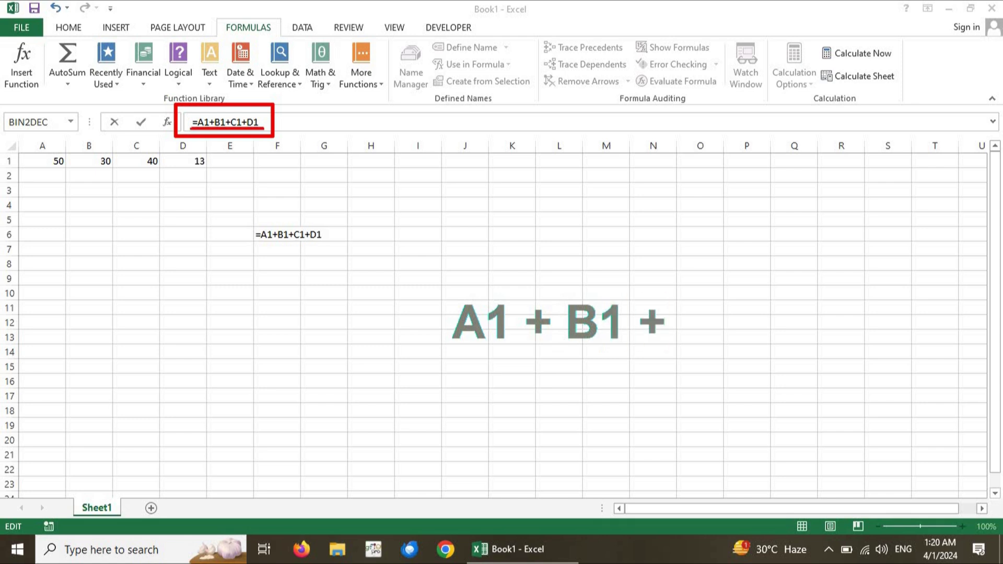
type(" C1 + D1")
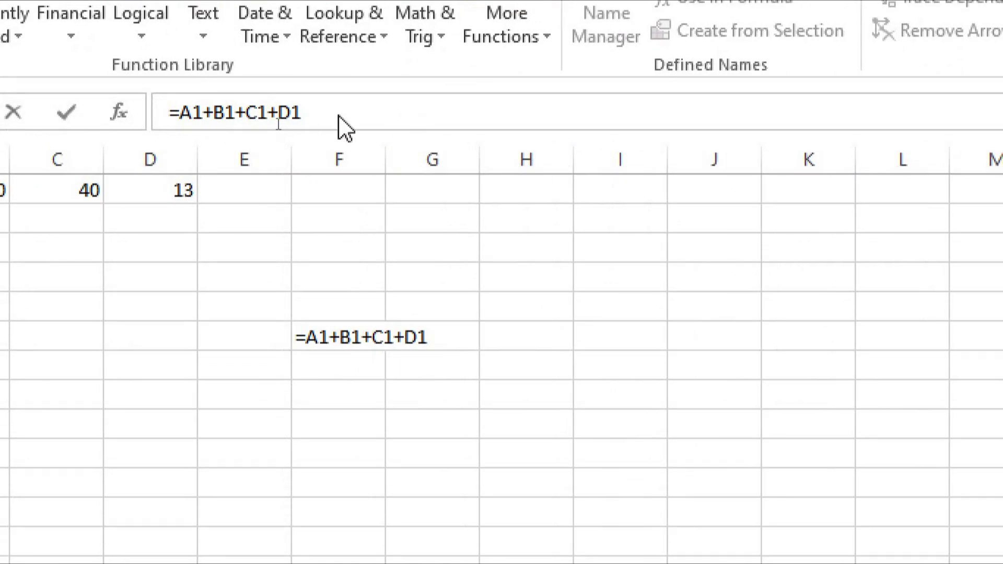
Complete the addition formula entry in cell F6 and check the formula's references to the values in row 1.
left_click(340, 116)
key("Return")
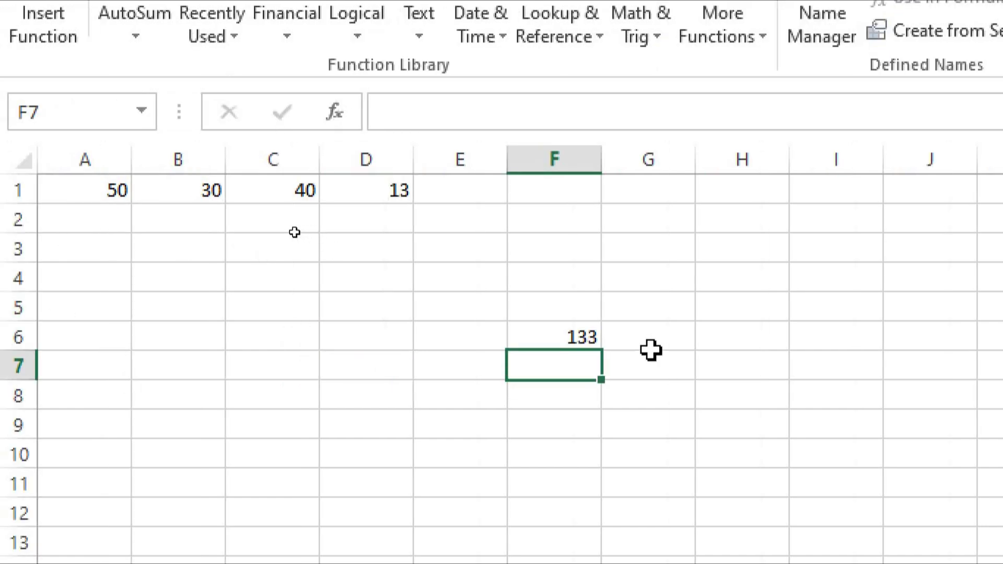
left_click(576, 333)
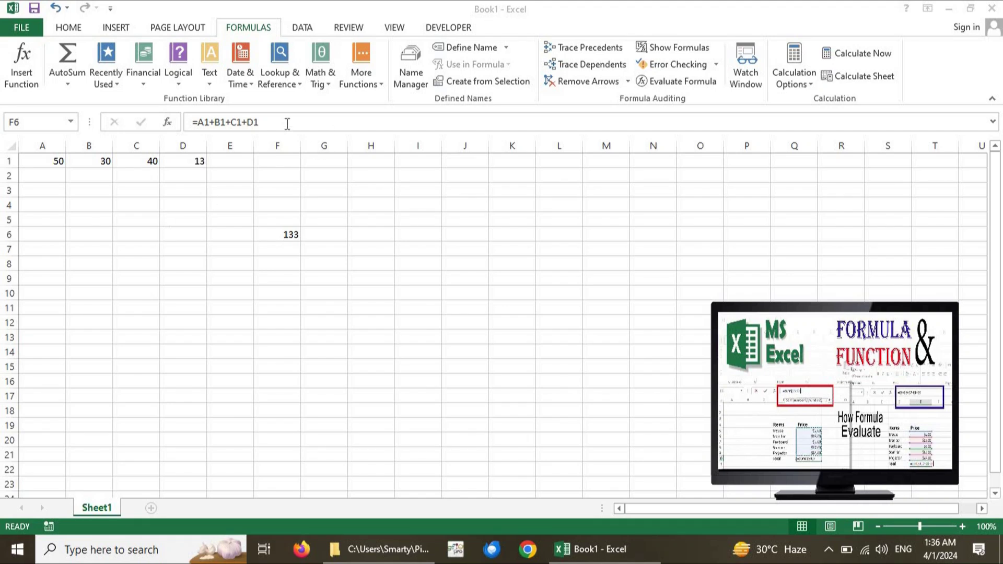
left_click(294, 124)
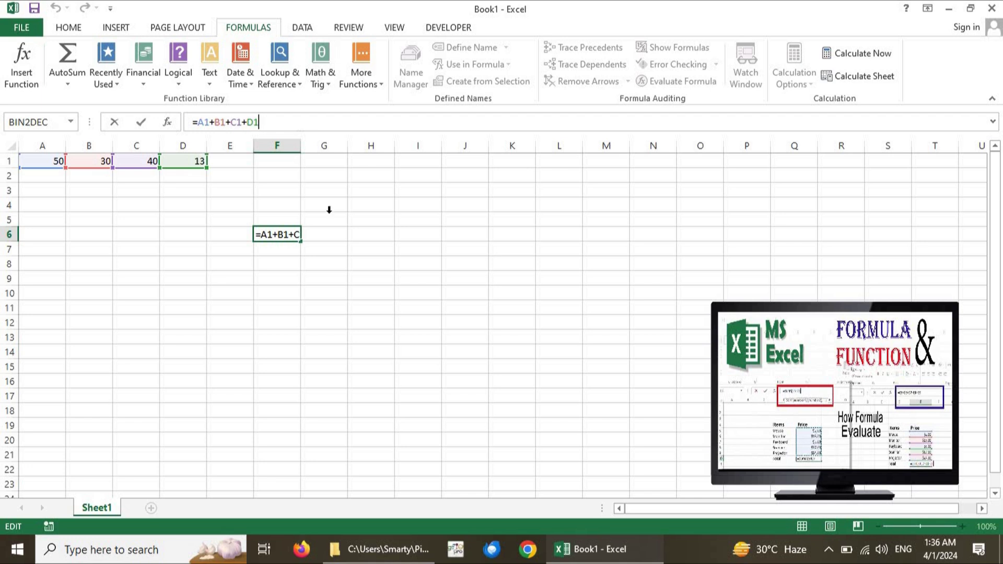
left_click(357, 308)
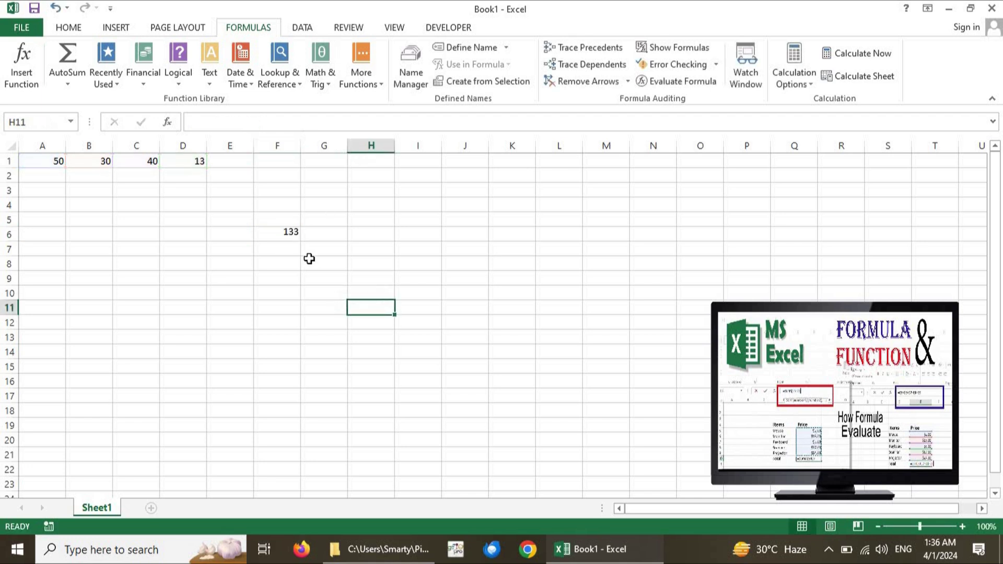
Replace the addition formula in cell F6 with the function =sum(A1,B1,C1,D1).
left_click(286, 236)
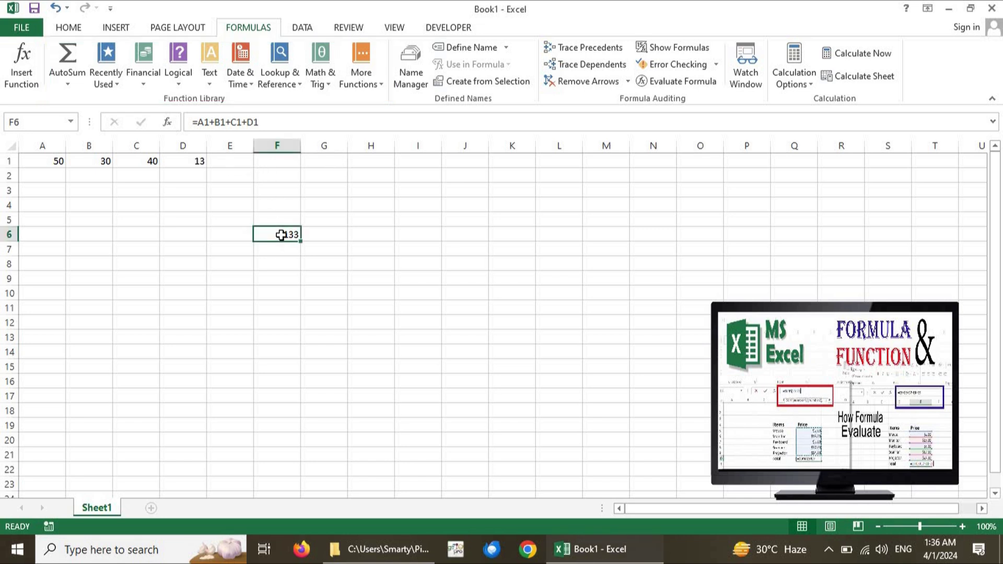
left_click(280, 123)
left_click(199, 123, "shift")
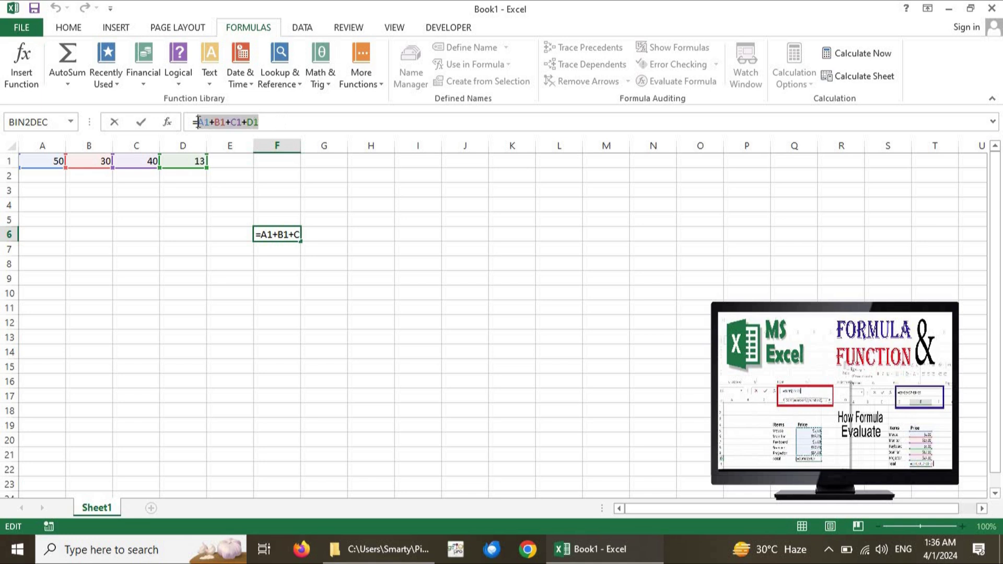
type("sum")
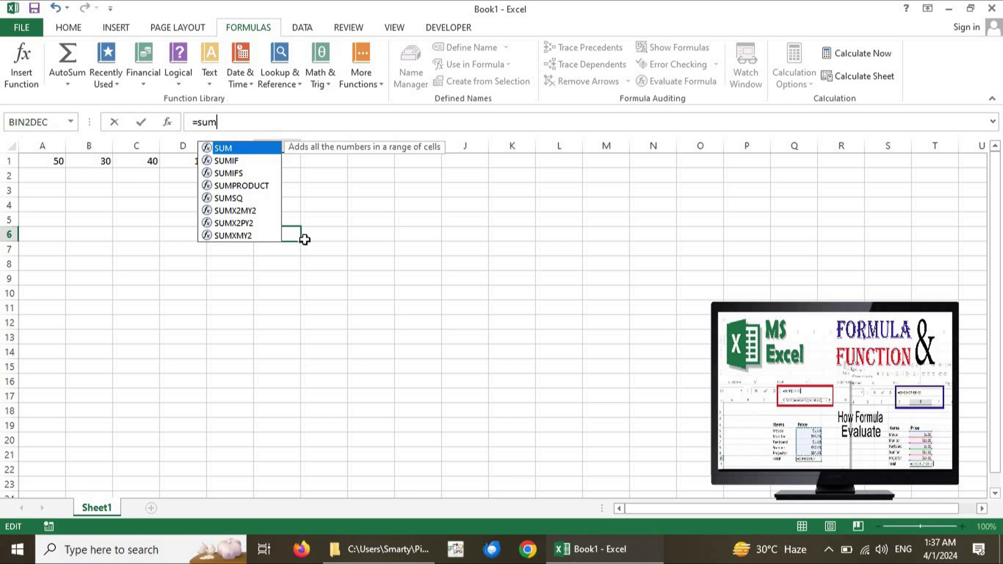
type("(")
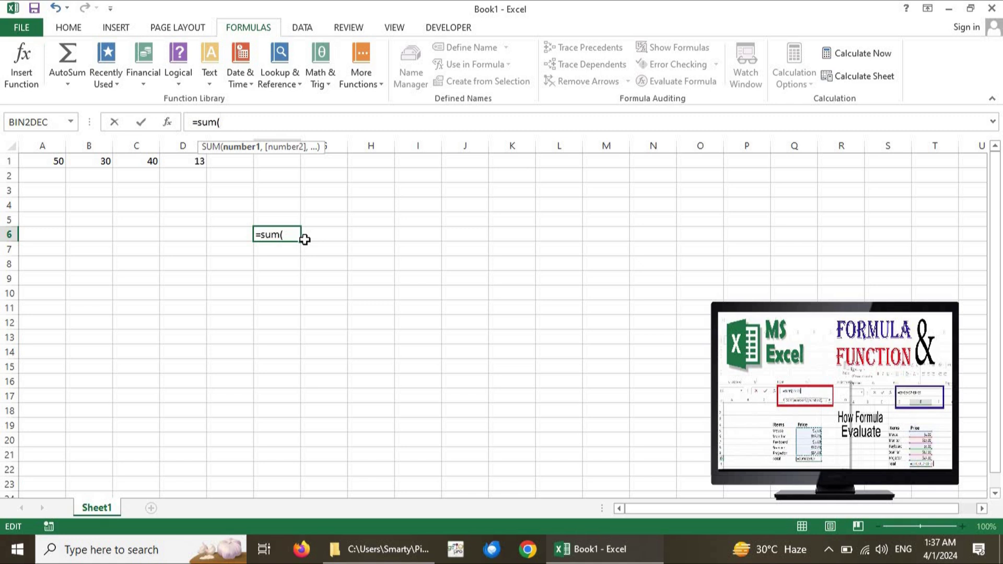
type("A1")
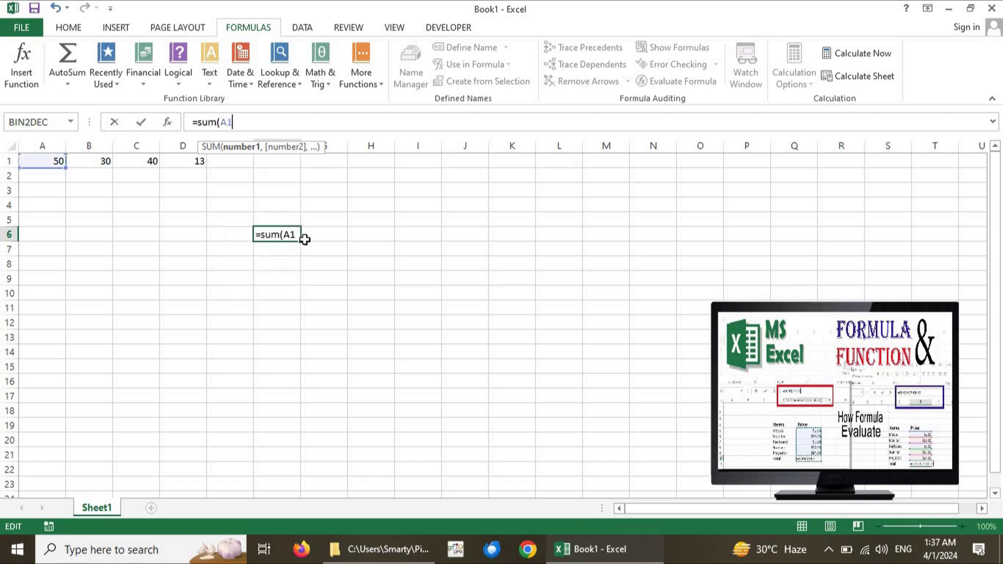
type(",B")
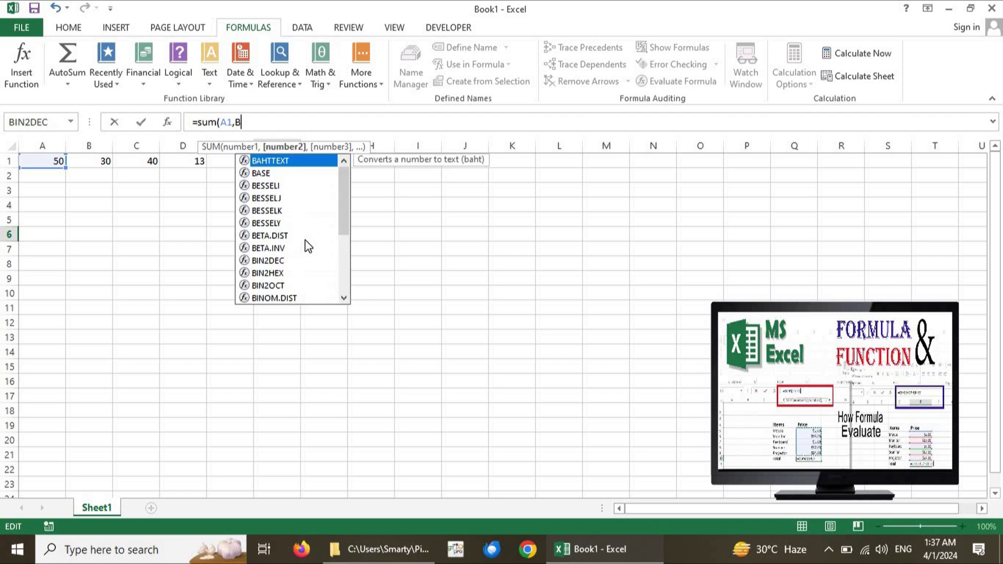
type("1,")
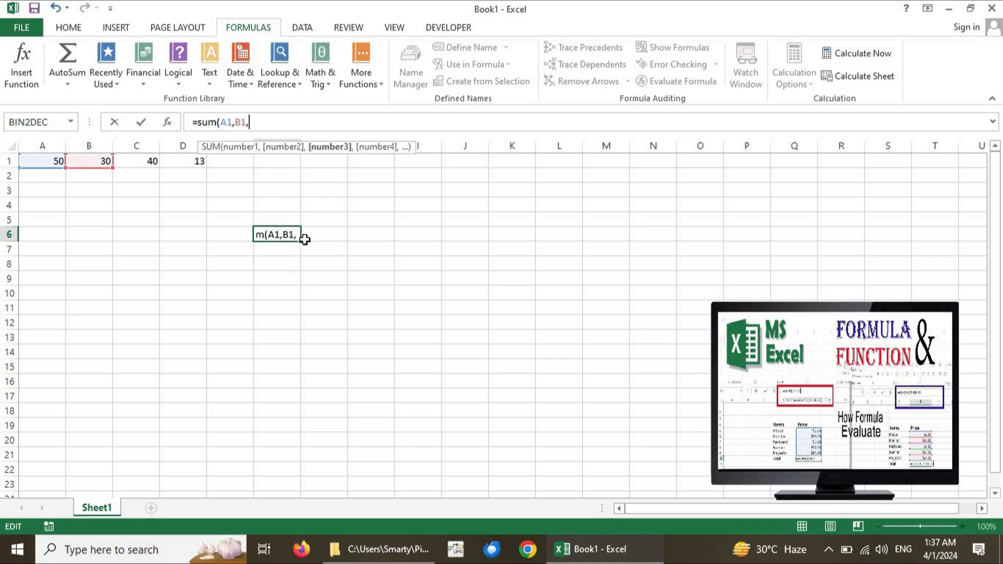
type("C1")
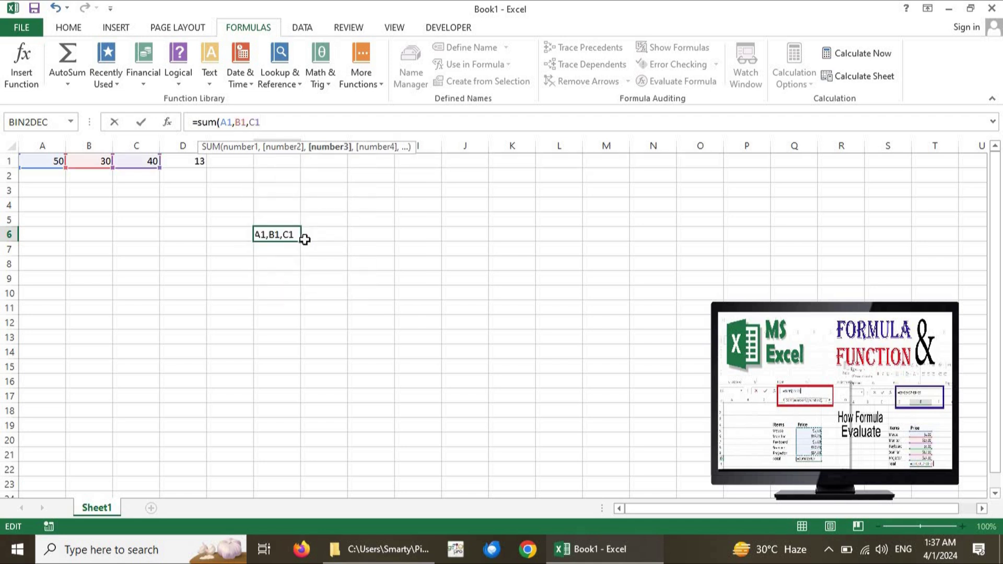
type(",D1")
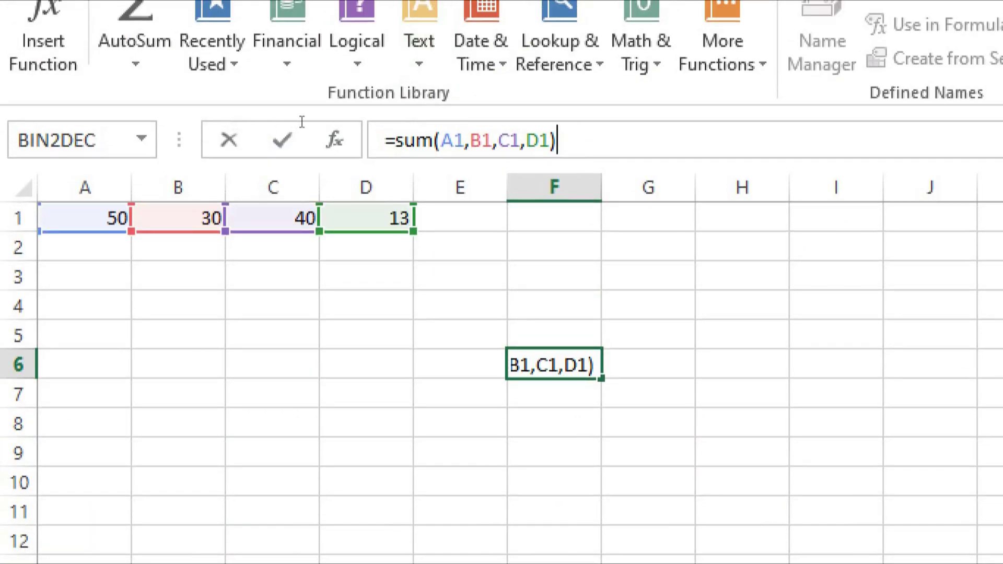
key("Return")
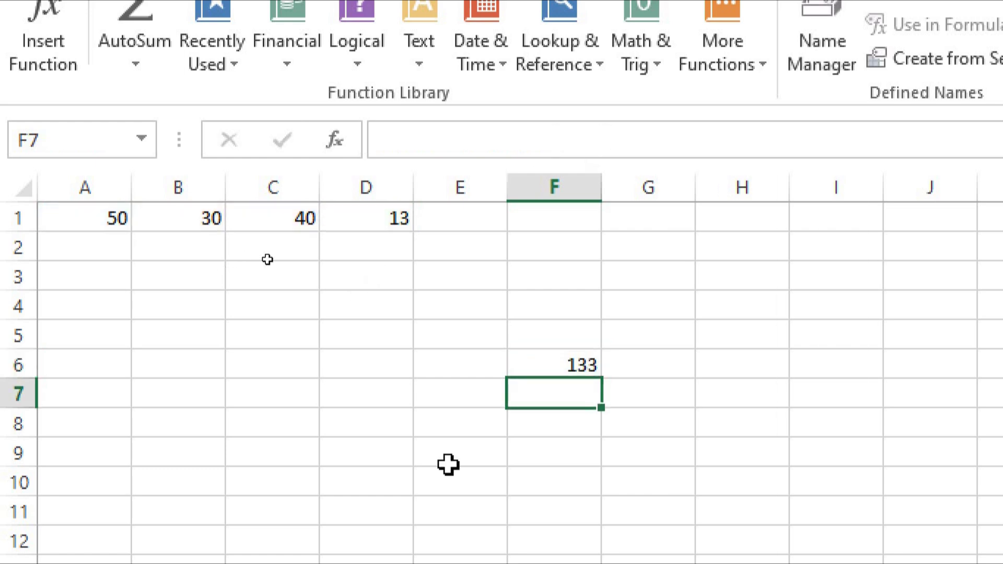
Examine the SUM function in cell F6, its individual arguments and the cells they refer to.
left_click(591, 370)
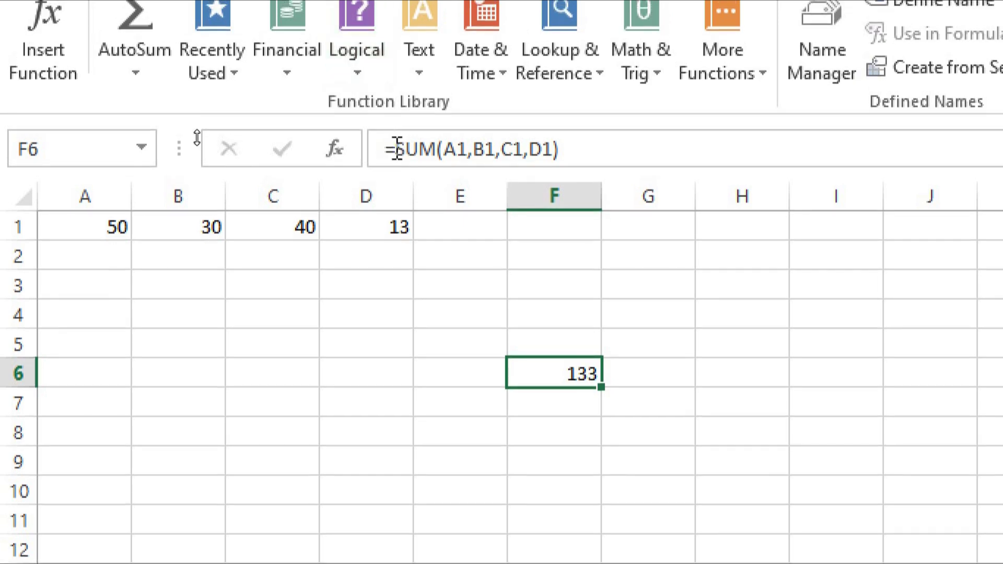
left_click(485, 149)
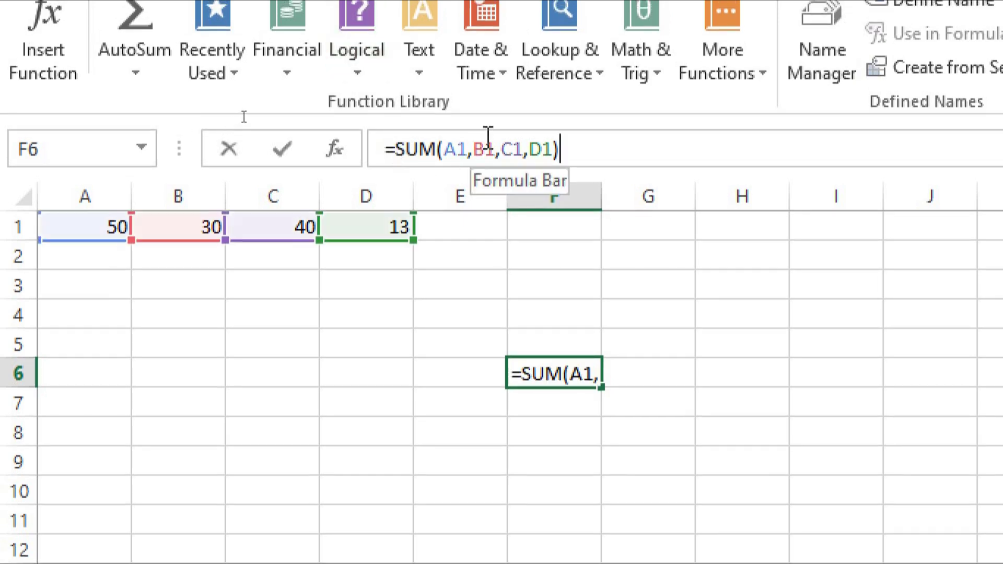
left_click(496, 149)
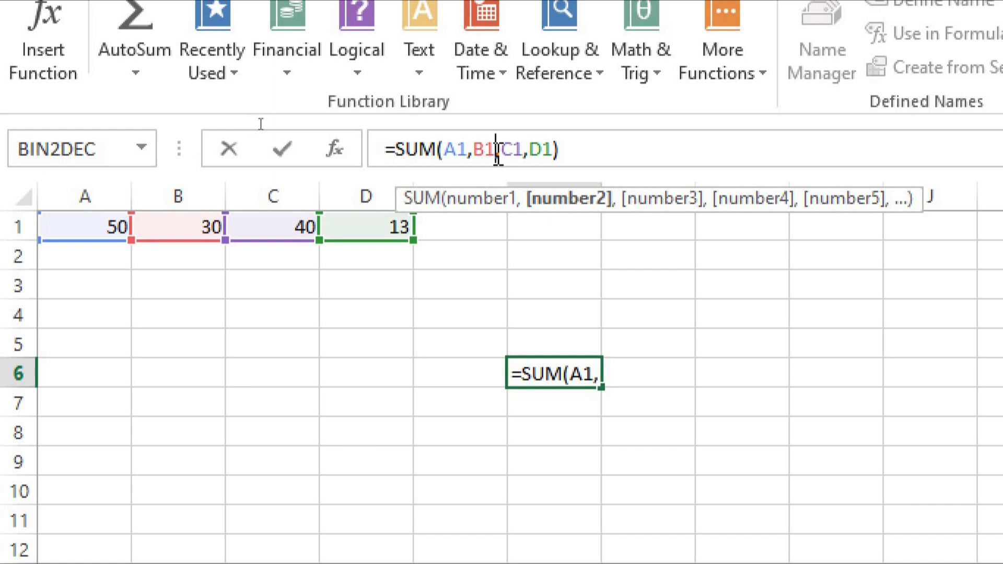
left_click(554, 150)
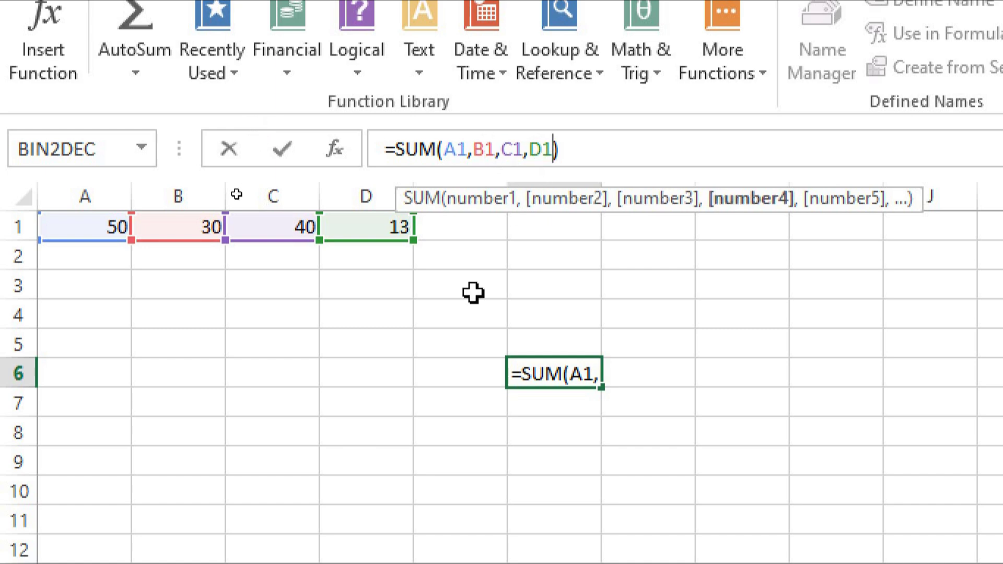
left_click(274, 351)
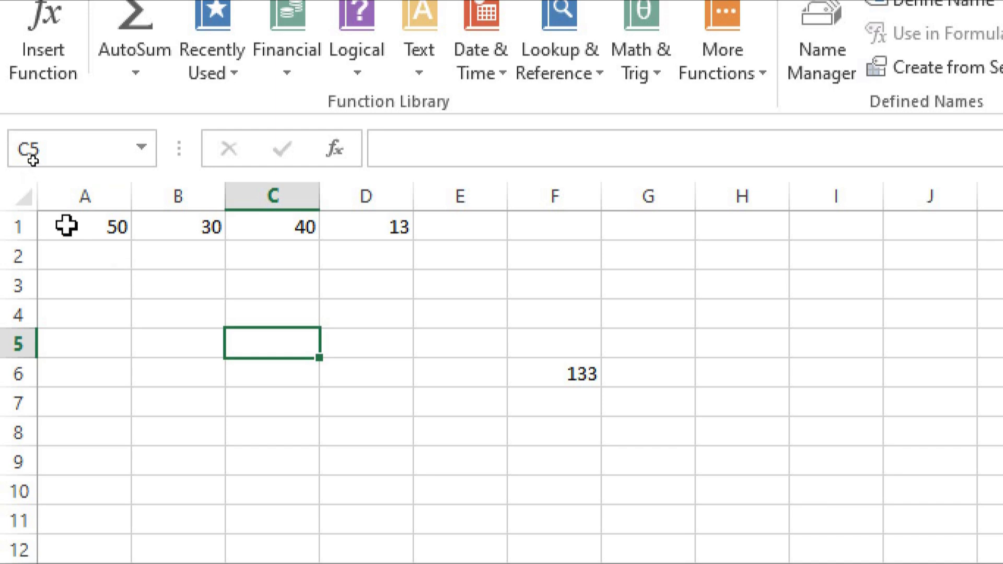
left_click(541, 369)
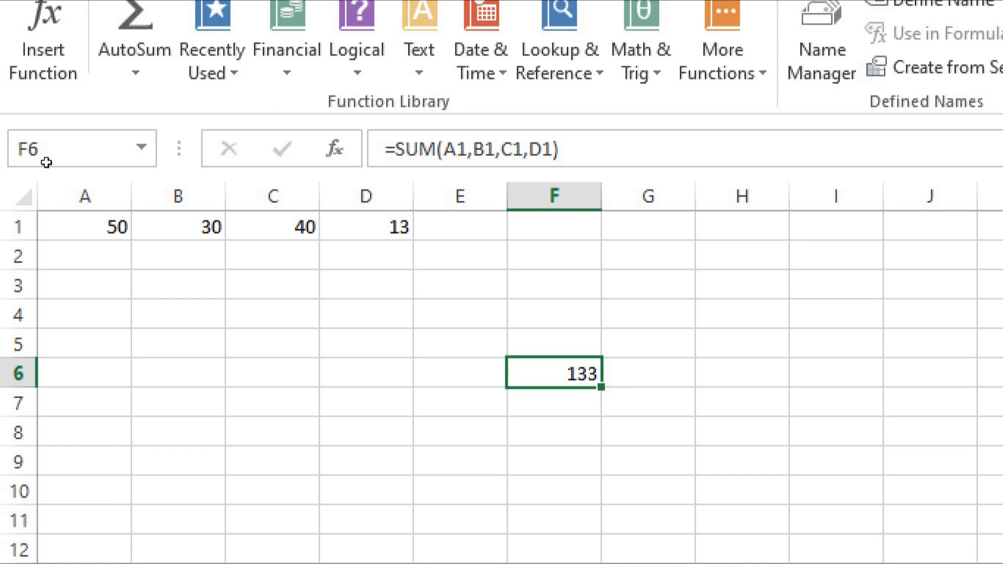
Examine cell ranges by selecting A1:D1 across a row, A1:A9 down a column, and the blocks A1:E9 and A1:E12.
left_click(89, 225)
left_click(139, 305)
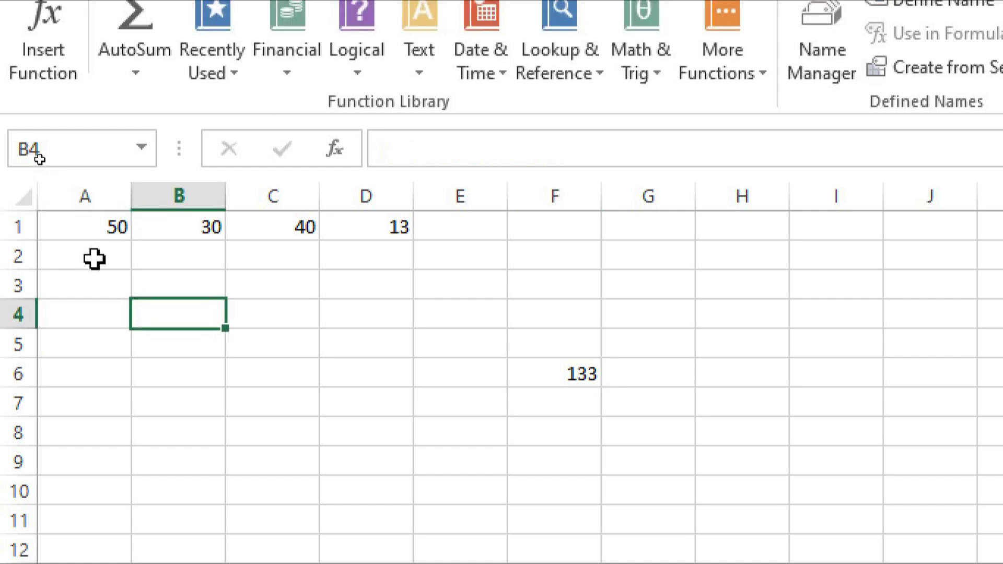
left_click_drag(80, 225, 357, 226)
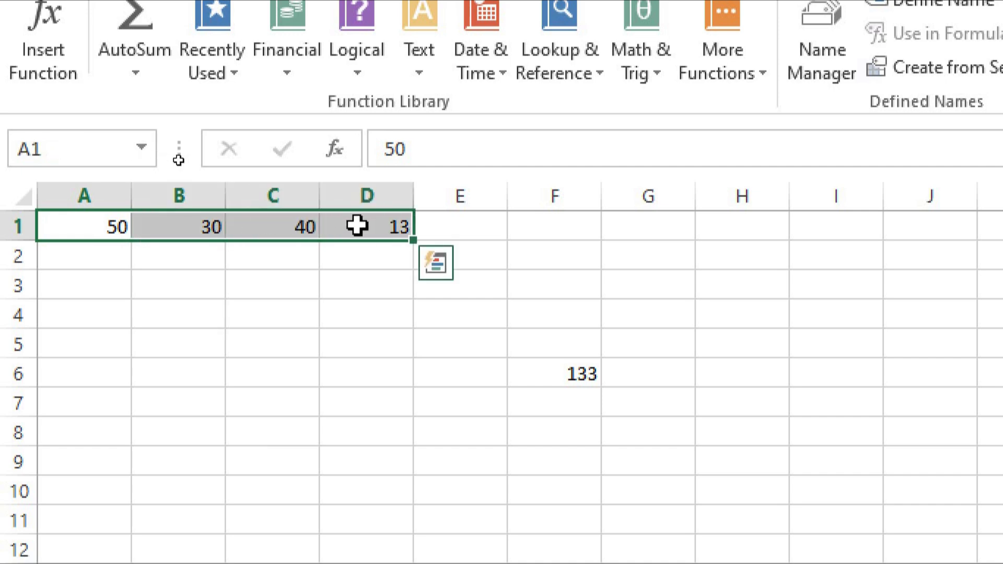
left_click(357, 225)
left_click_drag(81, 225, 361, 225)
left_click_drag(83, 219, 92, 466)
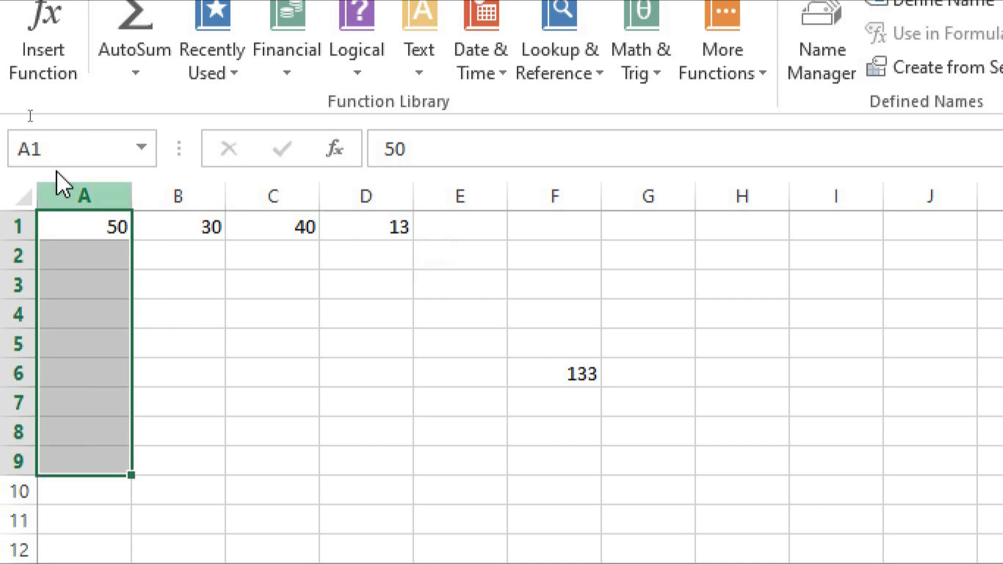
left_click(65, 226)
left_click_drag(101, 250, 422, 459)
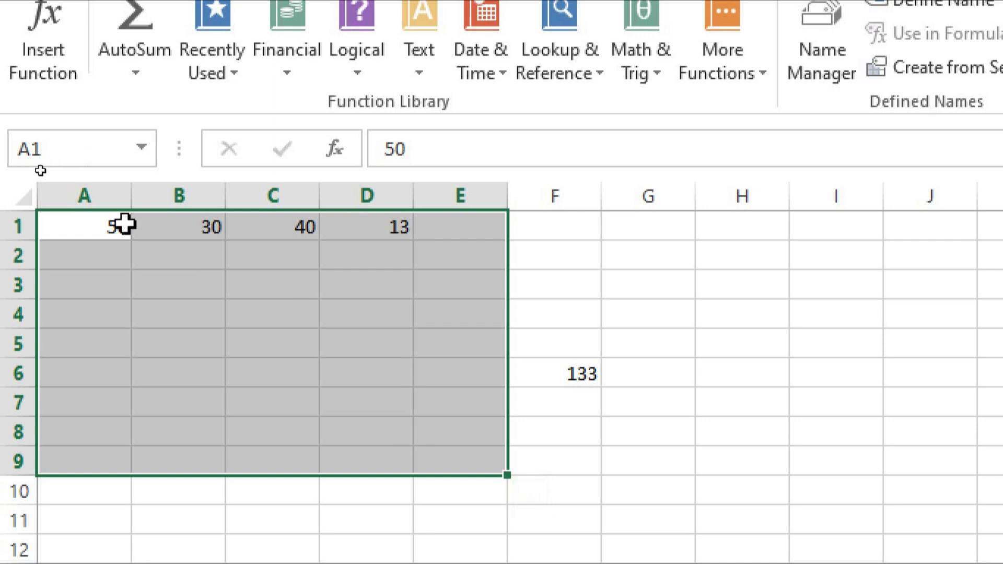
left_click_drag(79, 227, 468, 537)
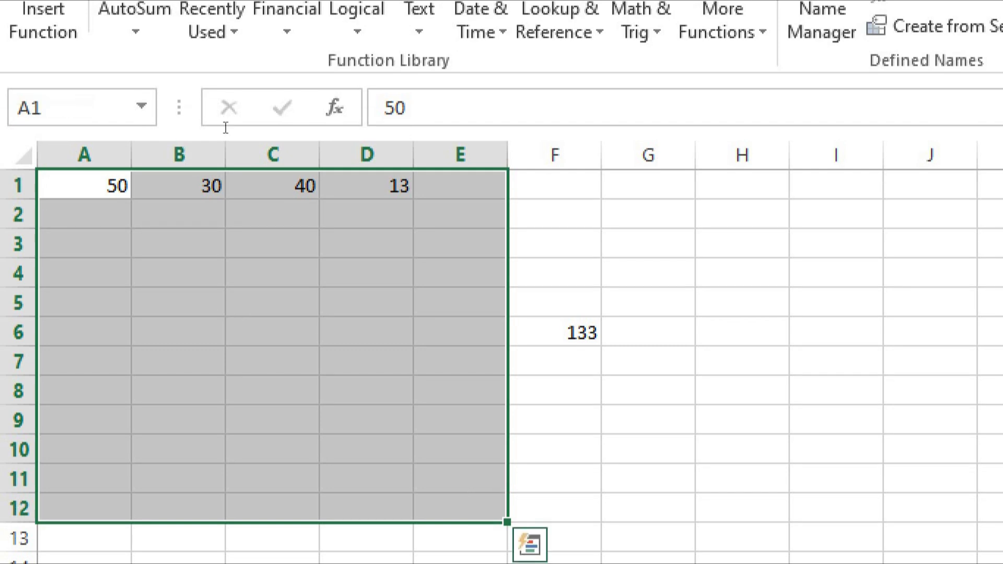
Review the separately listed arguments of the SUM function in cell F6 and the first cell they refer to.
left_click(559, 328)
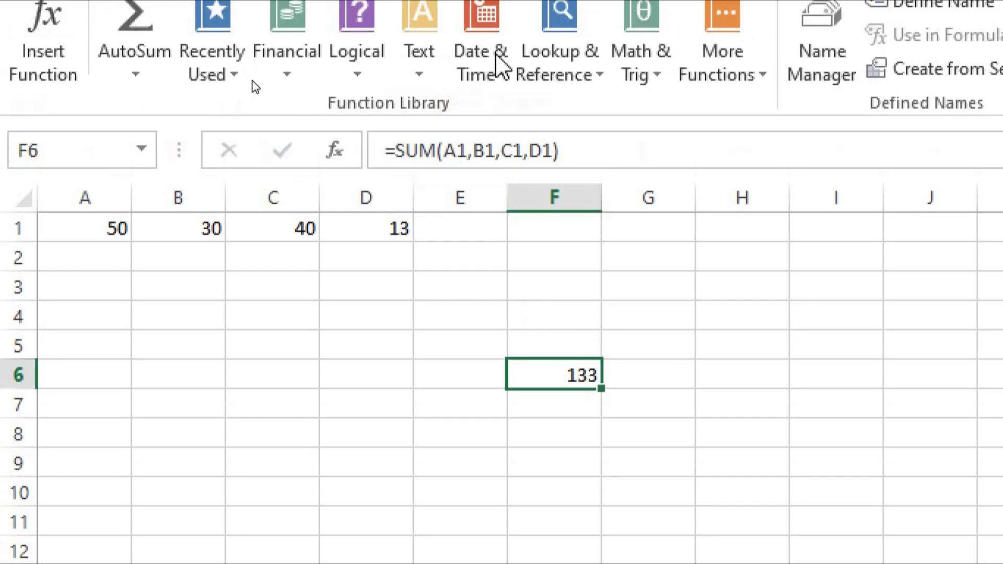
left_click(518, 175)
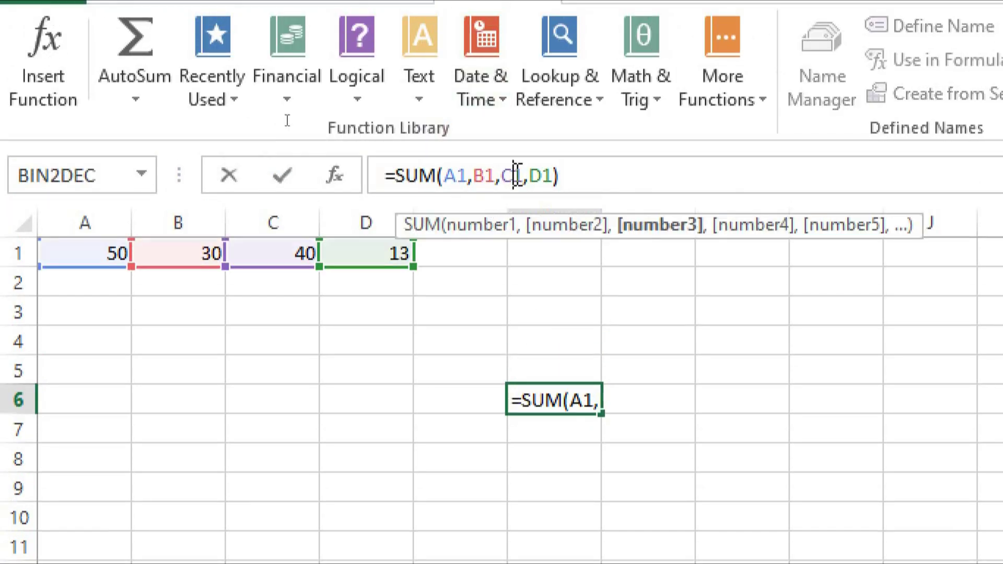
left_click(572, 174)
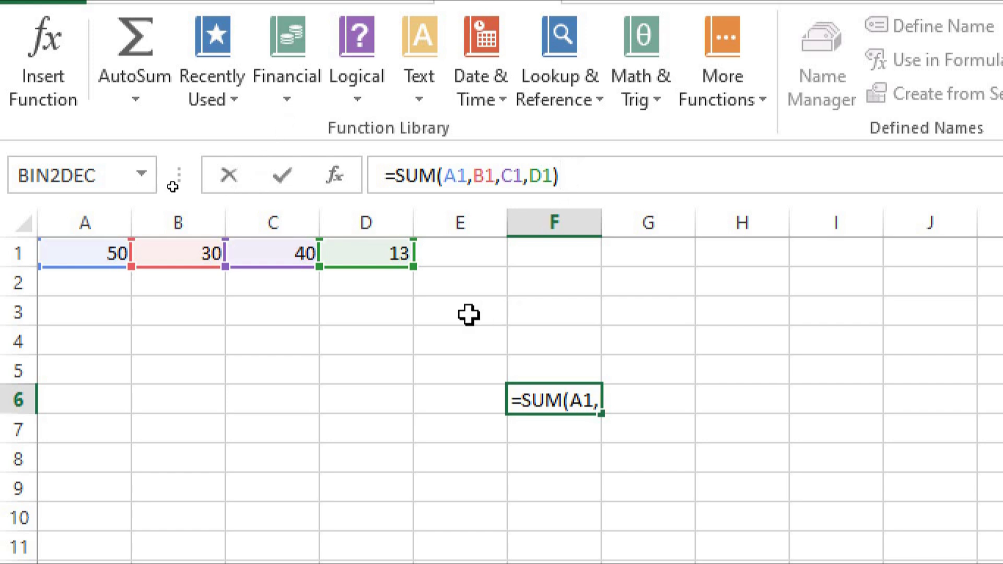
left_click(105, 256)
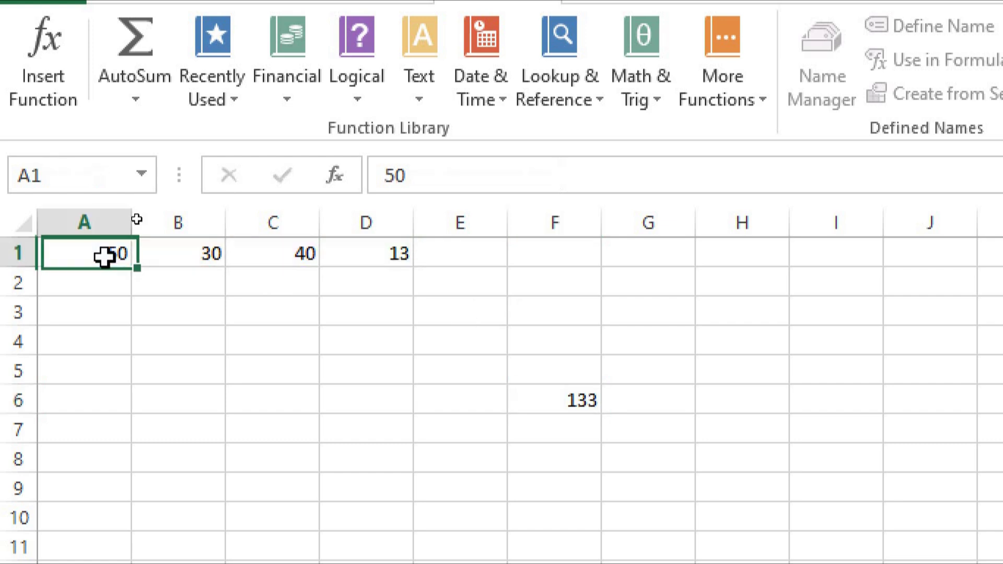
left_click(571, 407)
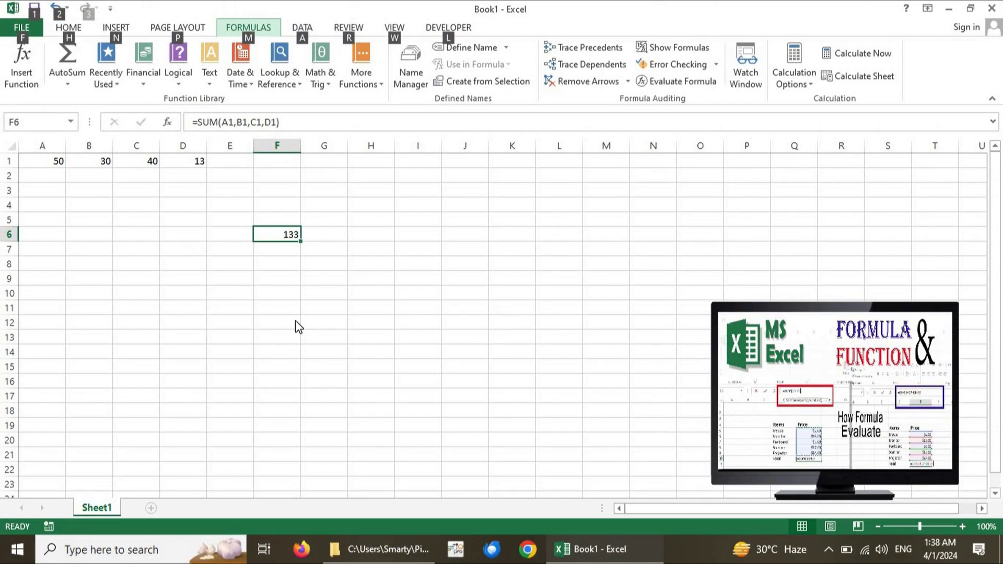
Write the on-screen annotation "Range oprator" with a colon beneath it, highlight the colon, and dismiss the annotation.
key("alt+Tab")
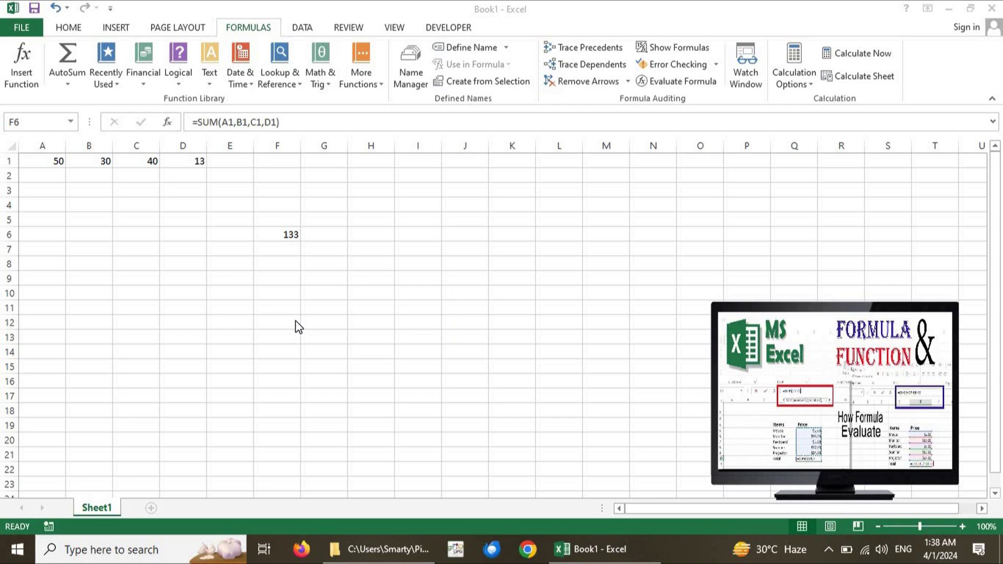
type("Range oprator")
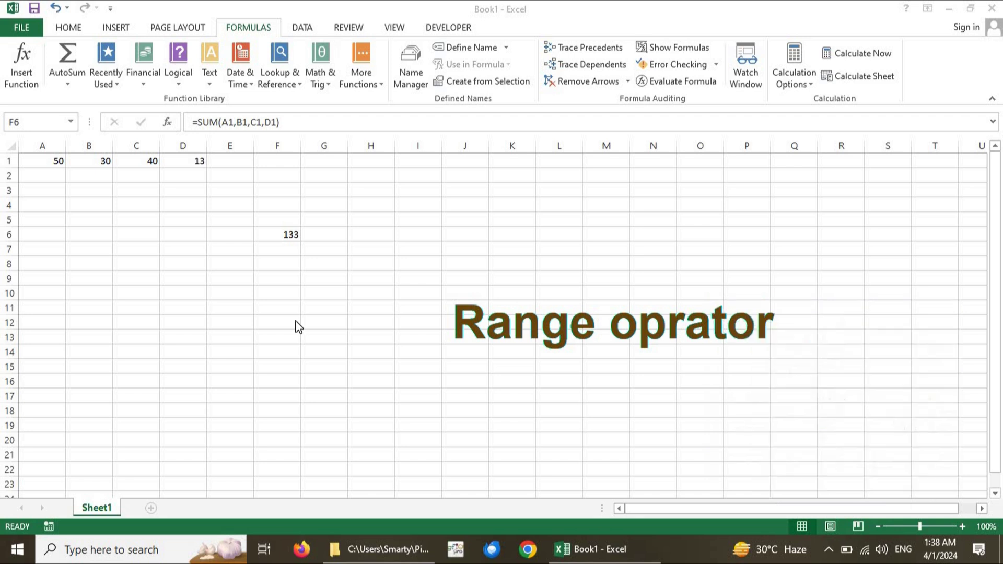
key("Return")
type(":")
left_click_drag(477, 381, 450, 384)
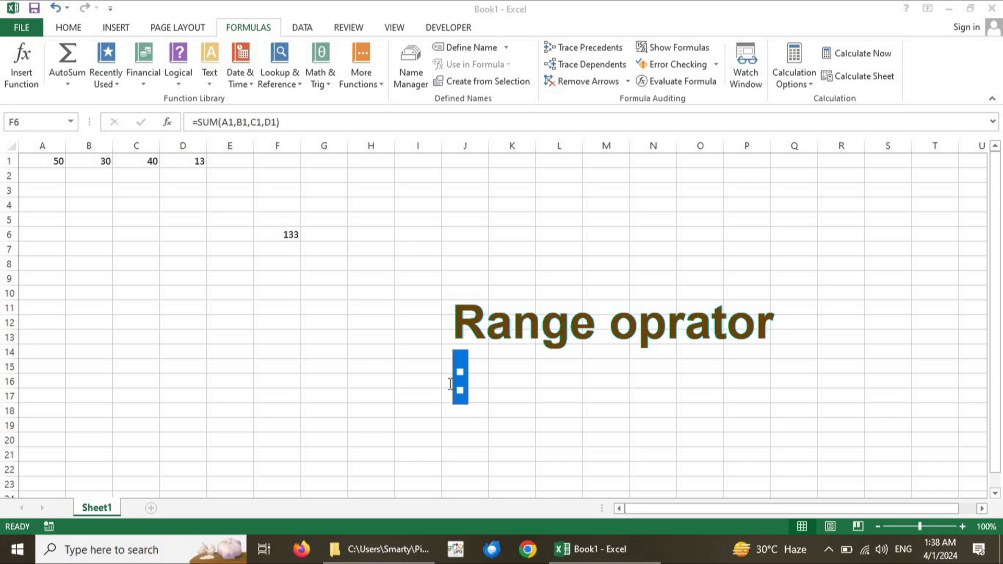
left_click(520, 378)
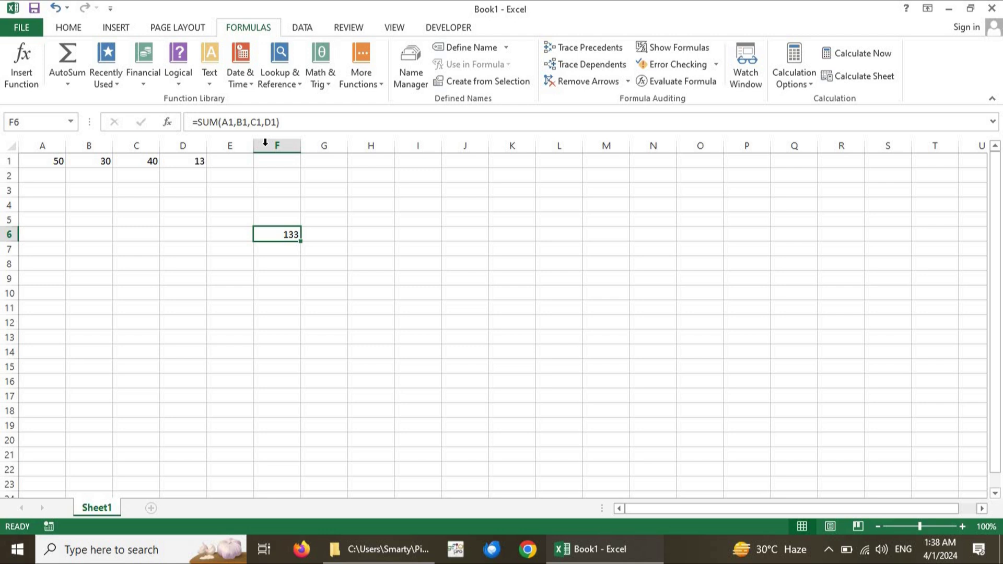
Replace the separate arguments of the SUM function in cell F6 with the range A1:D1.
left_click(266, 123)
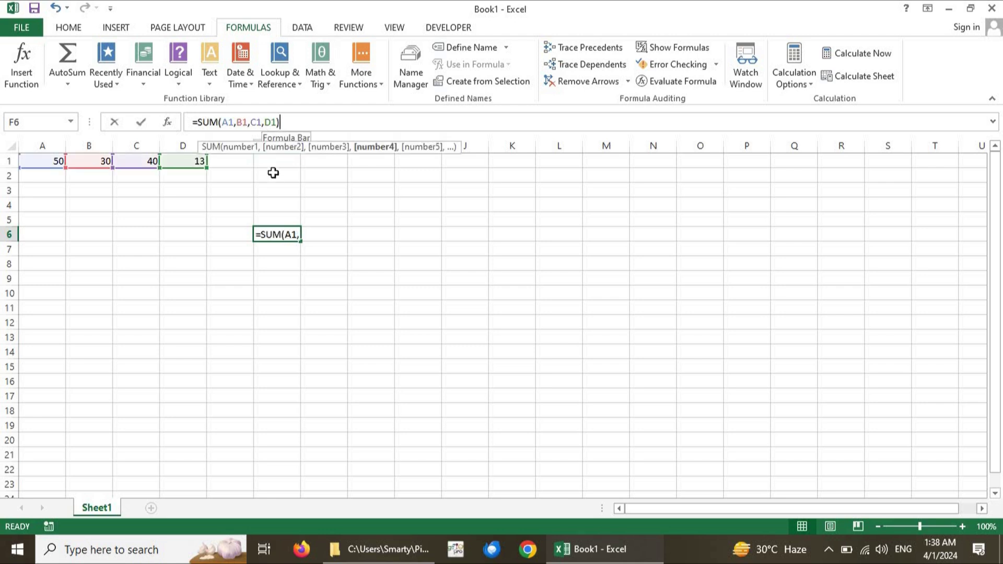
key("Left")
key("shift+Left")
key("shift+Left")
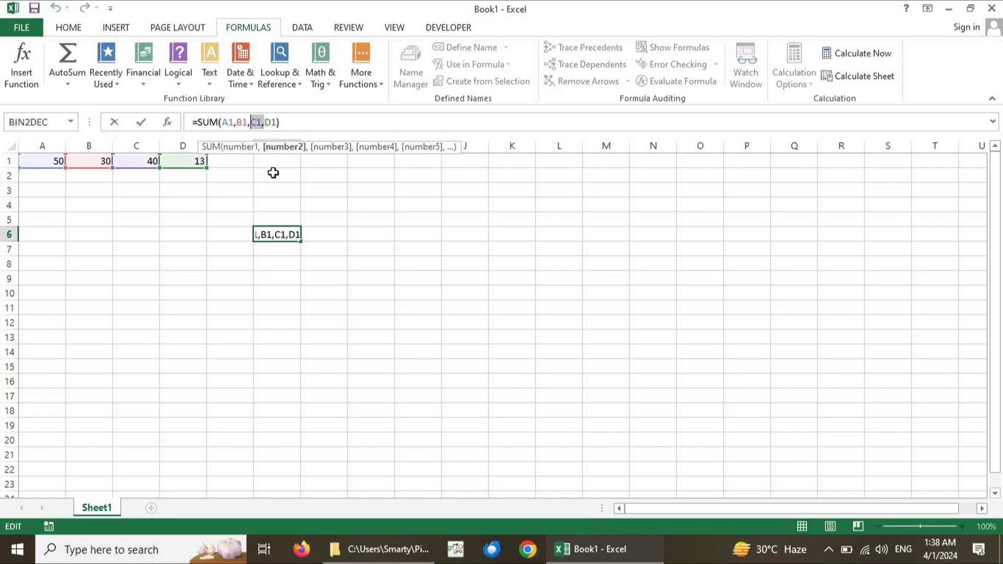
key("shift+Left")
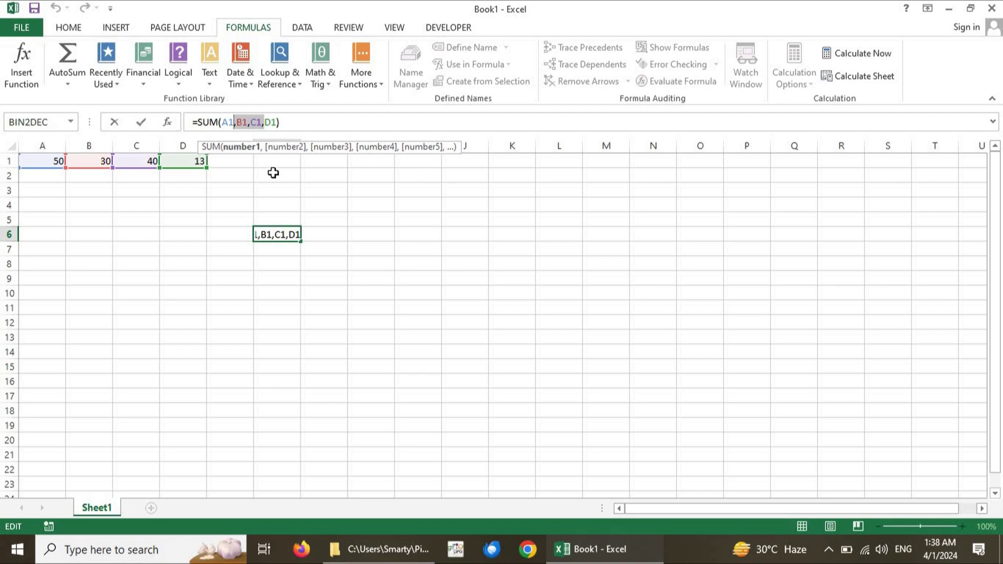
type(":")
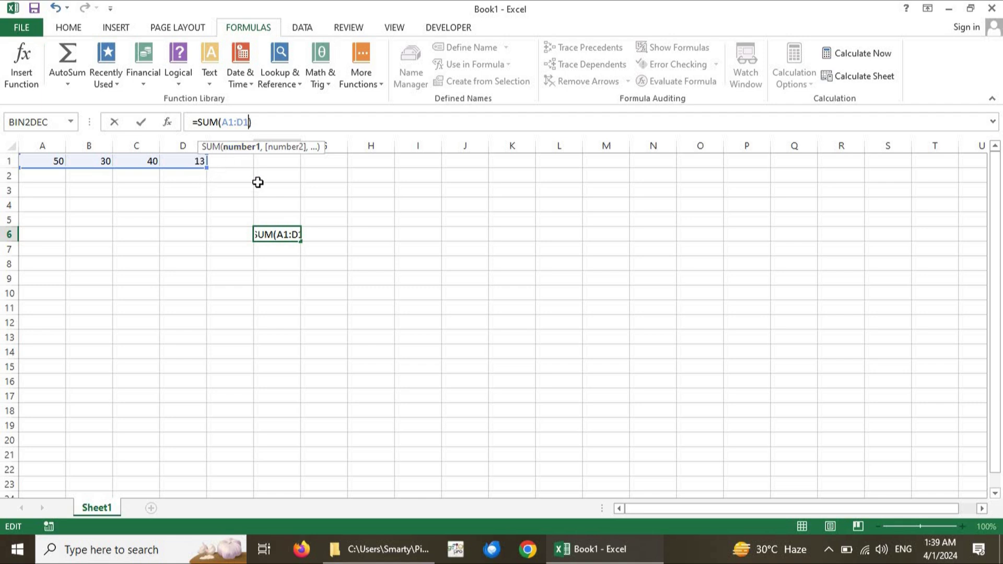
Try extending the range in F6's SUM function to A1:D10, and restore it to A1:D1.
type("0")
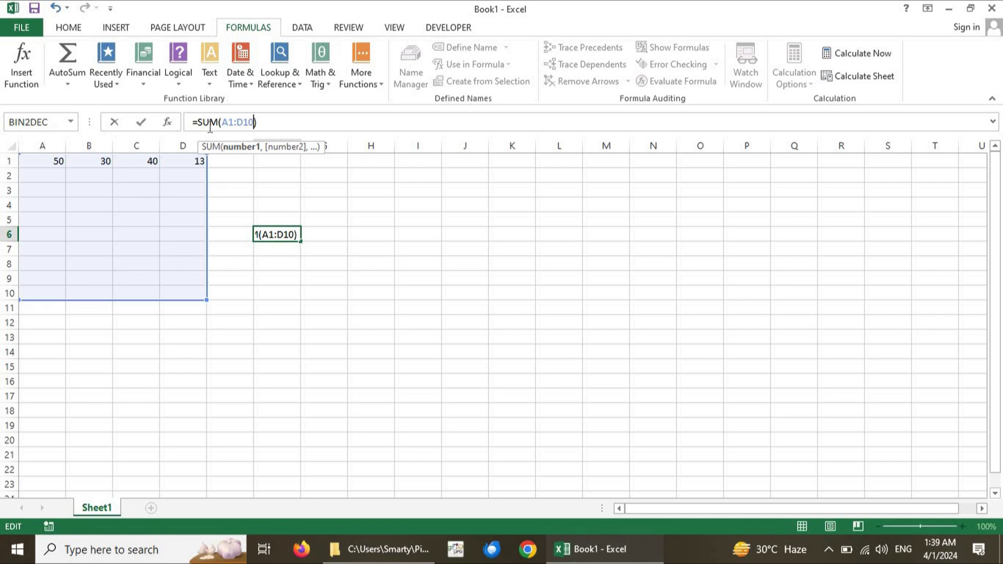
left_click_drag(224, 121, 247, 122)
left_click(254, 122)
key("BackSpace")
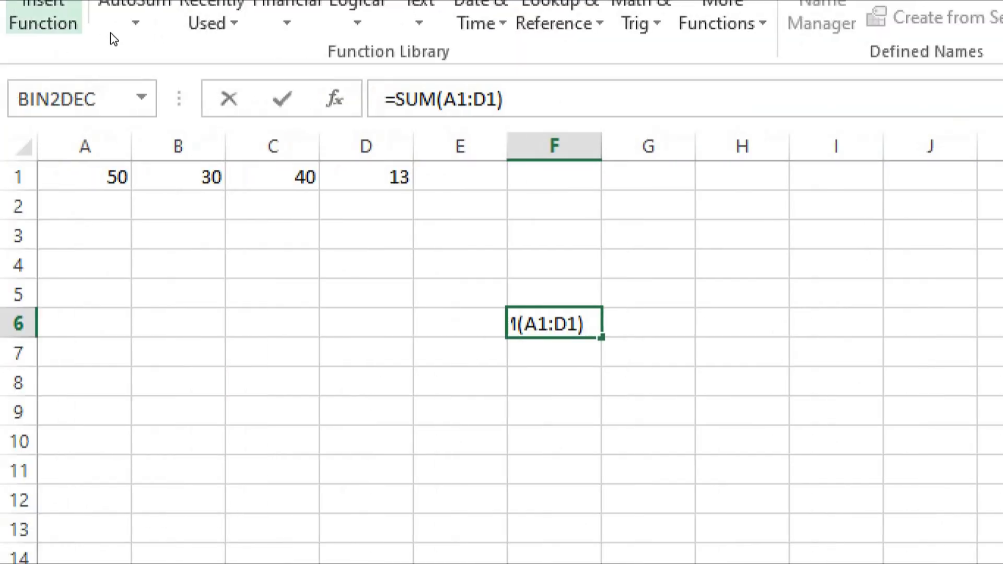
Highlight the colon between A1 and D1 in cell F6's function and complete the entry =SUM(A1:D1).
left_click(494, 99)
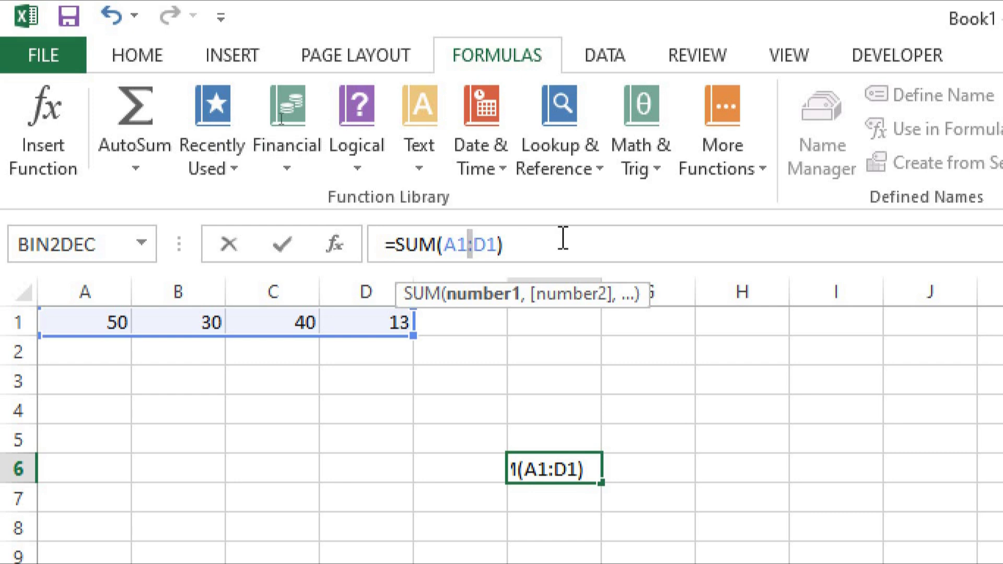
key("ctrl+Return")
key("Return")
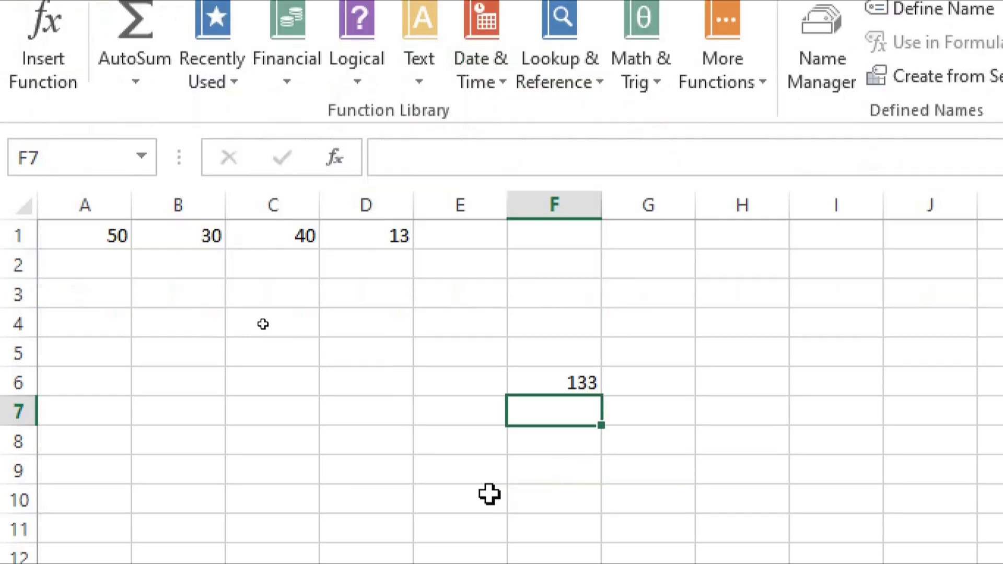
Examine the SUM function in cell F6 and the continuous range A1:D1 that it refers to.
left_click(560, 296)
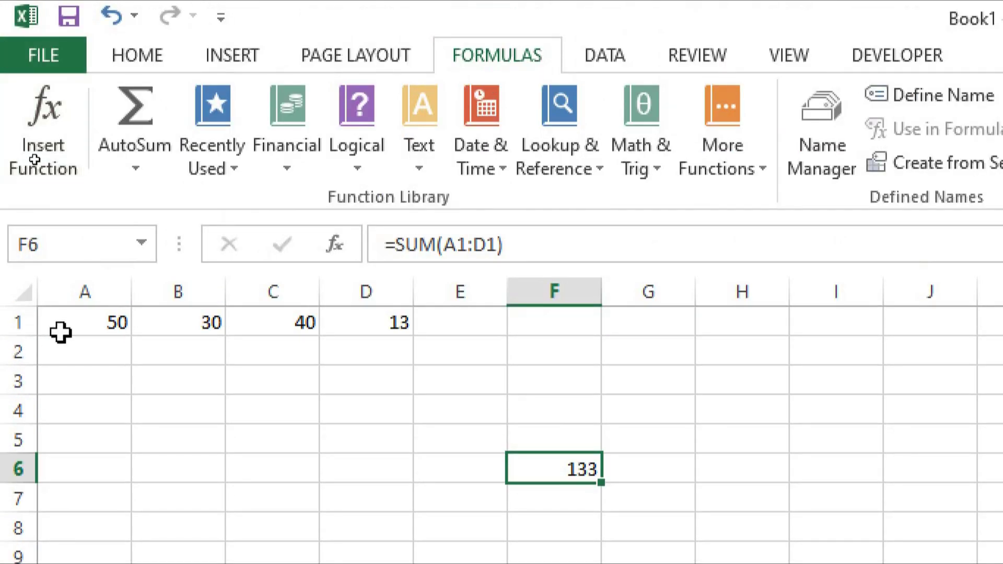
left_click(76, 322)
left_click_drag(345, 304, 394, 318)
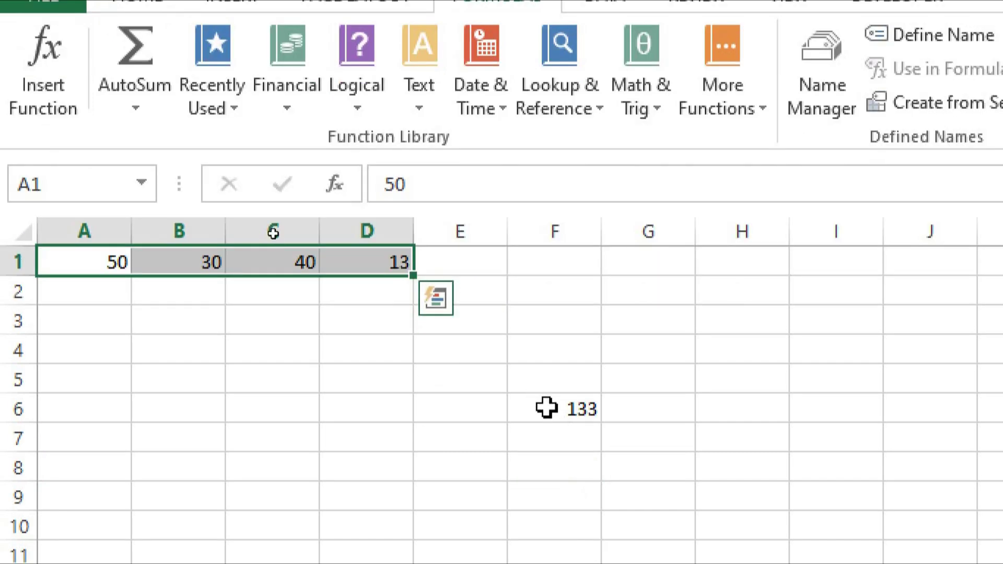
left_click(547, 408)
left_click(594, 296)
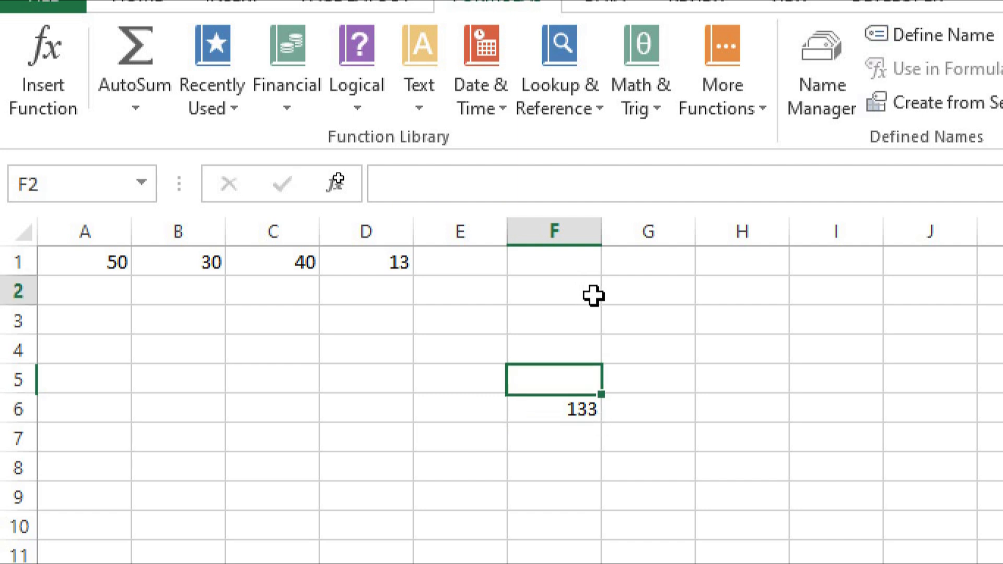
left_click(712, 313)
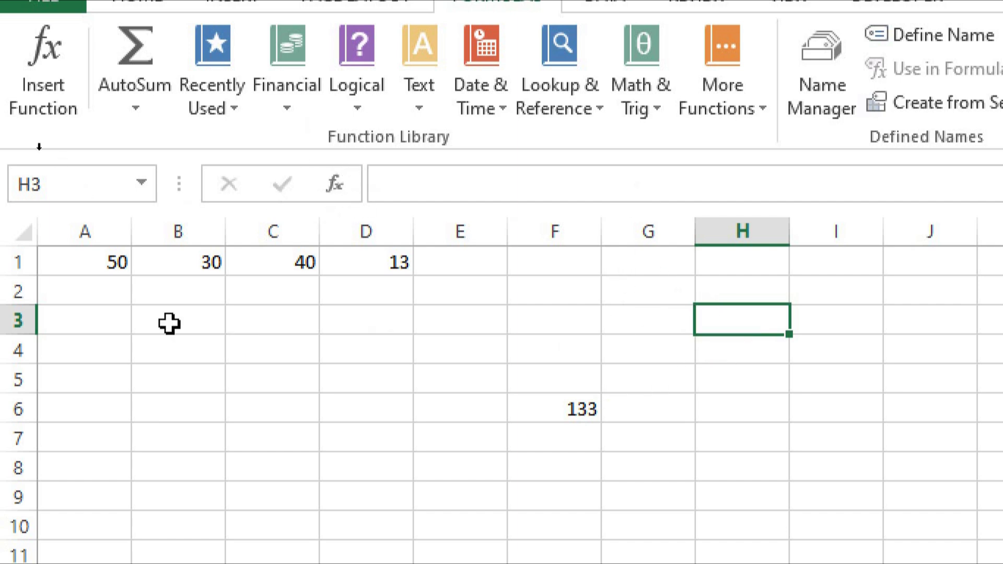
left_click(76, 264)
left_click_drag(277, 271, 399, 267)
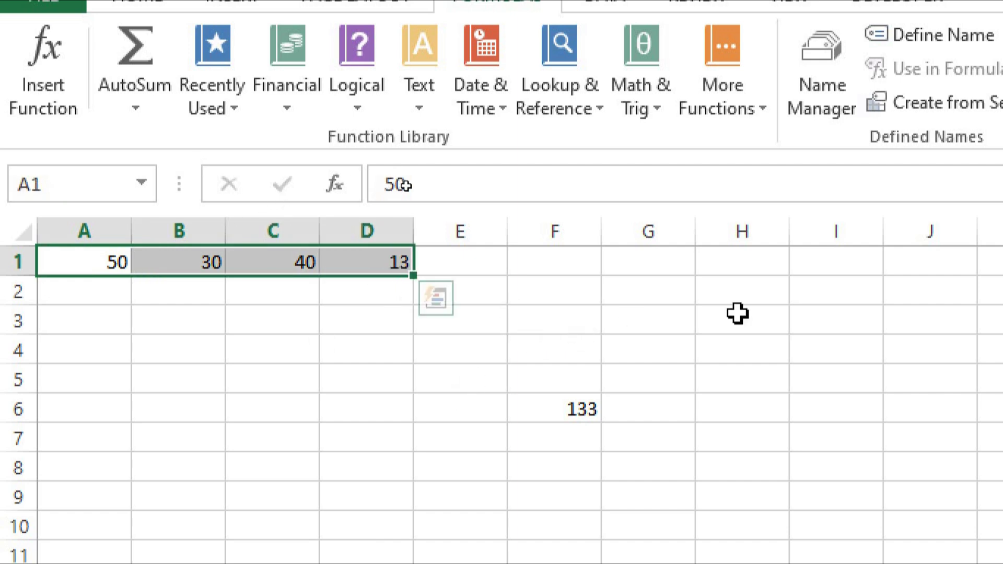
left_click(759, 321)
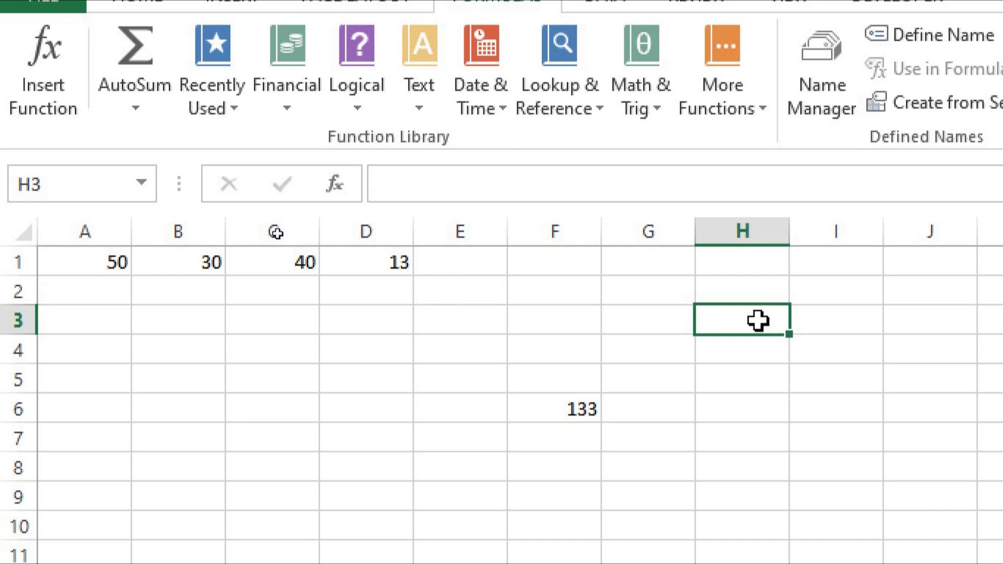
Try adding a comma after A1:D1 in cell F6's SUM function for a second argument, and remove it.
left_click(555, 408)
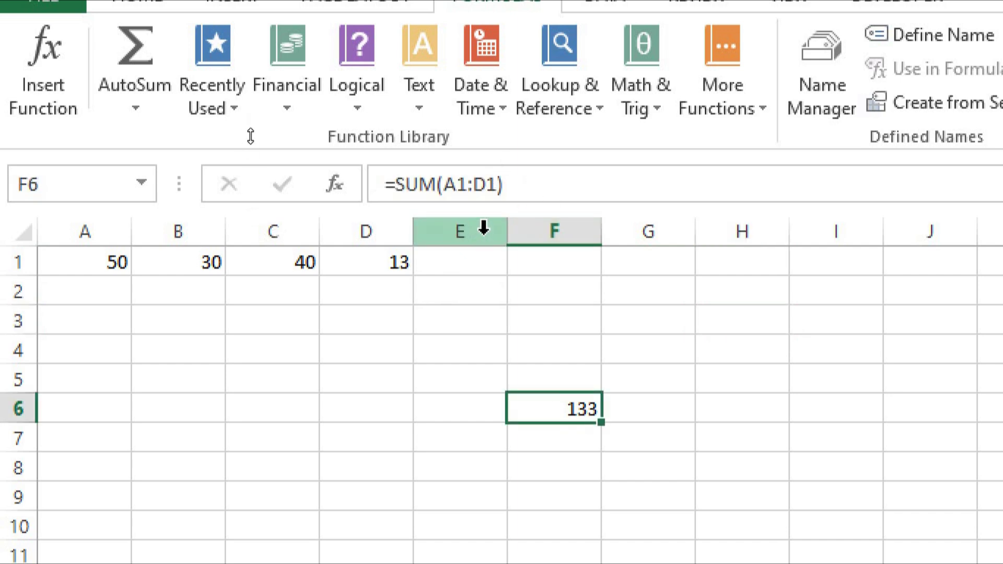
left_click(495, 184)
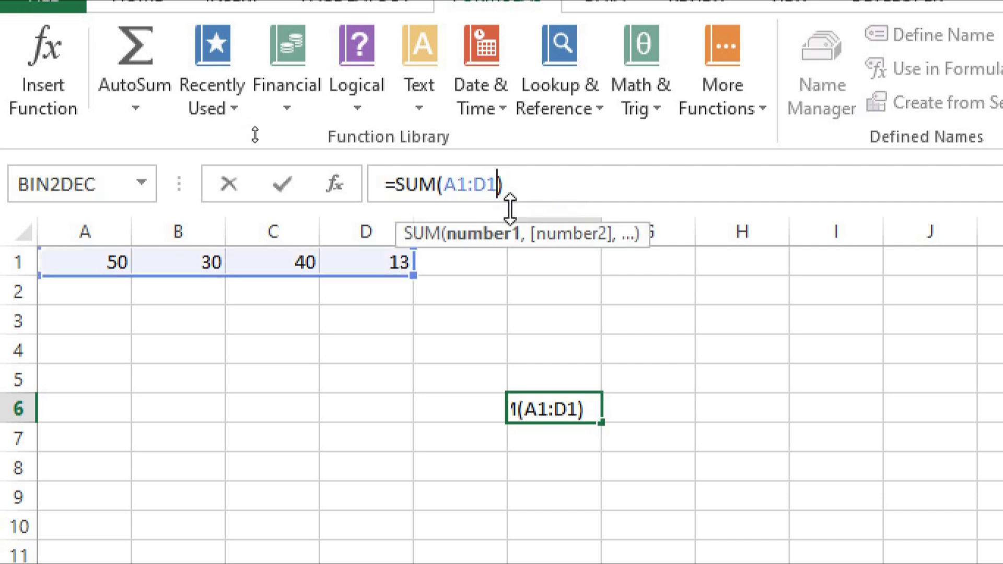
type(",")
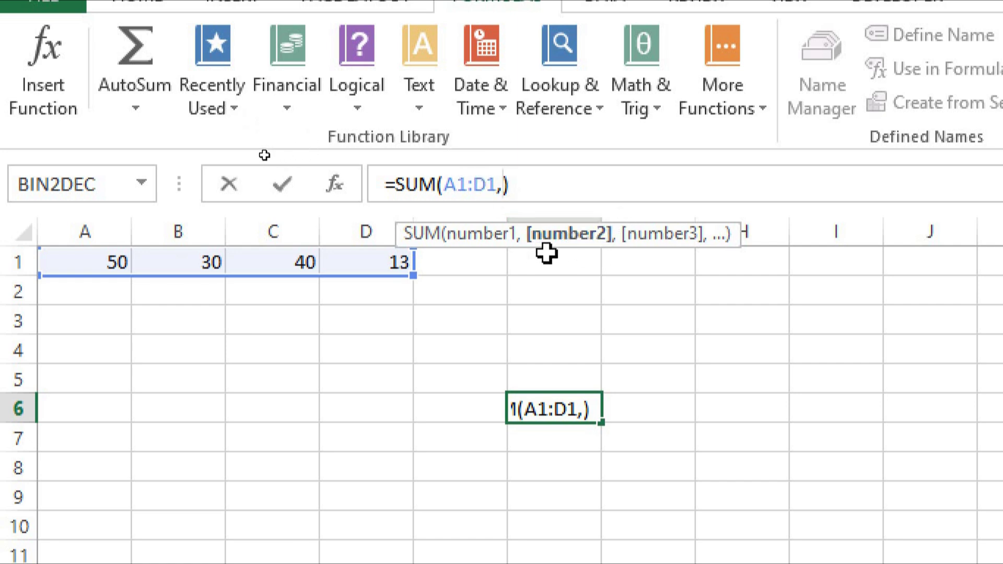
key("BackSpace")
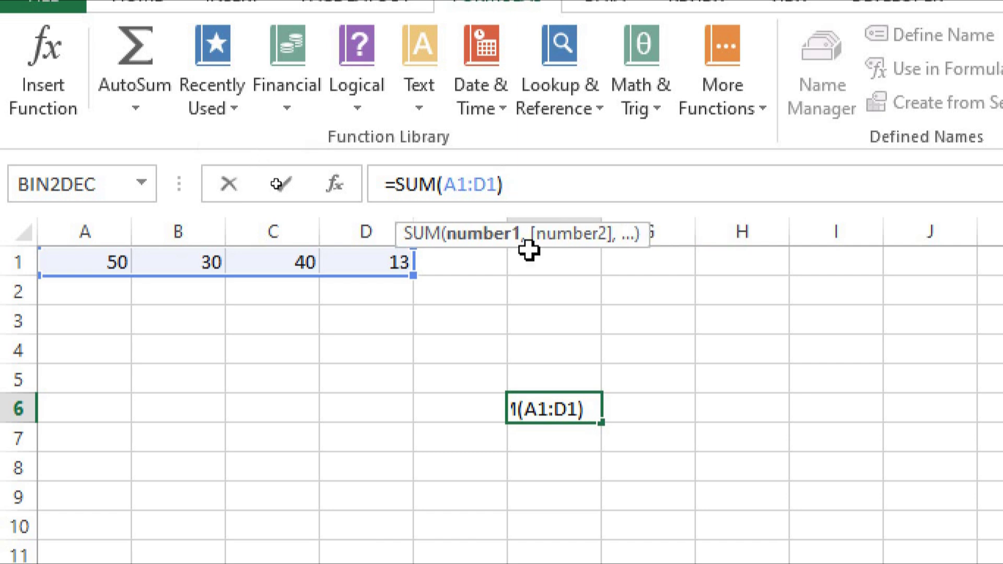
left_click(556, 320)
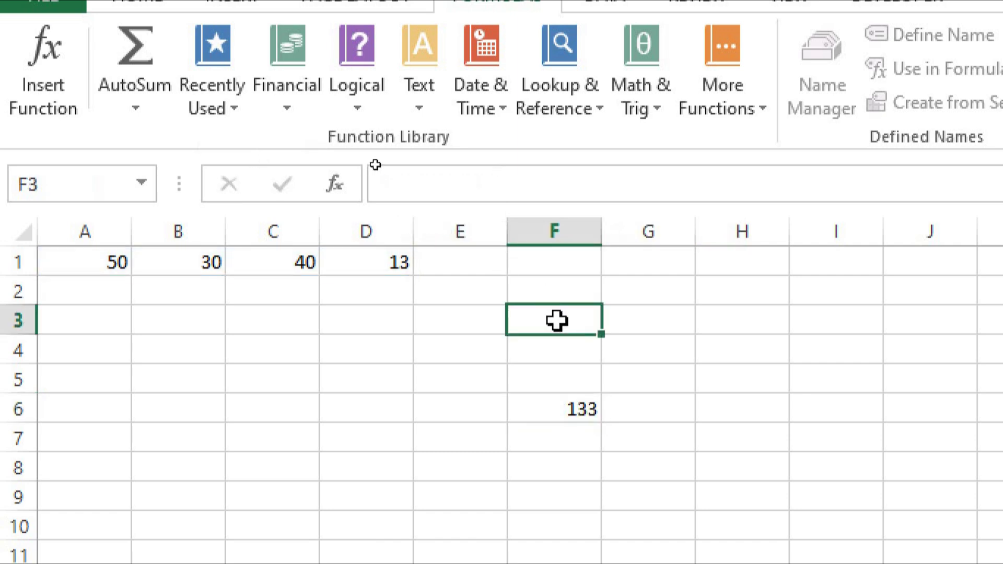
Enter the value 12 in cell H1, apart from the continuous range A1:D1.
left_click(763, 255)
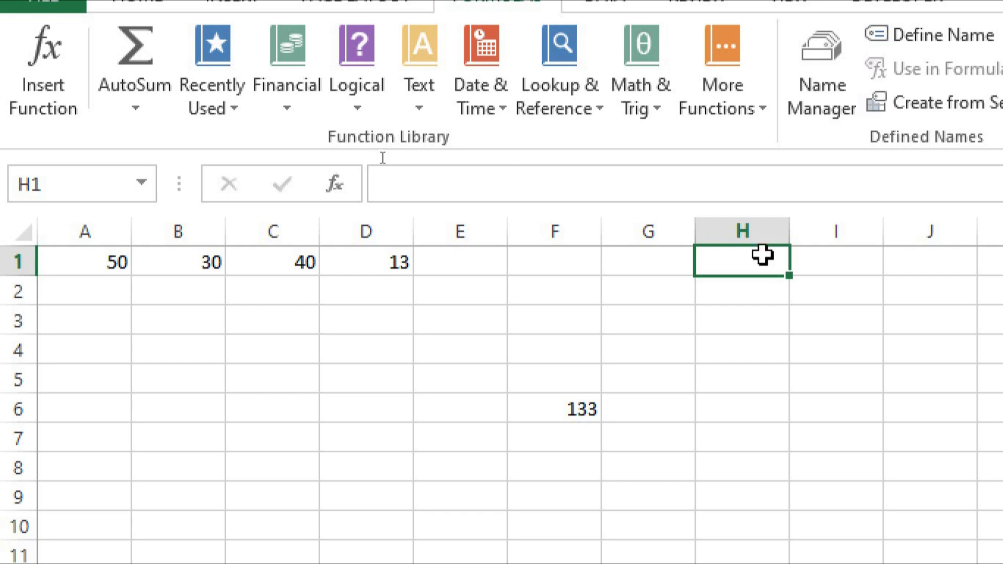
type("12")
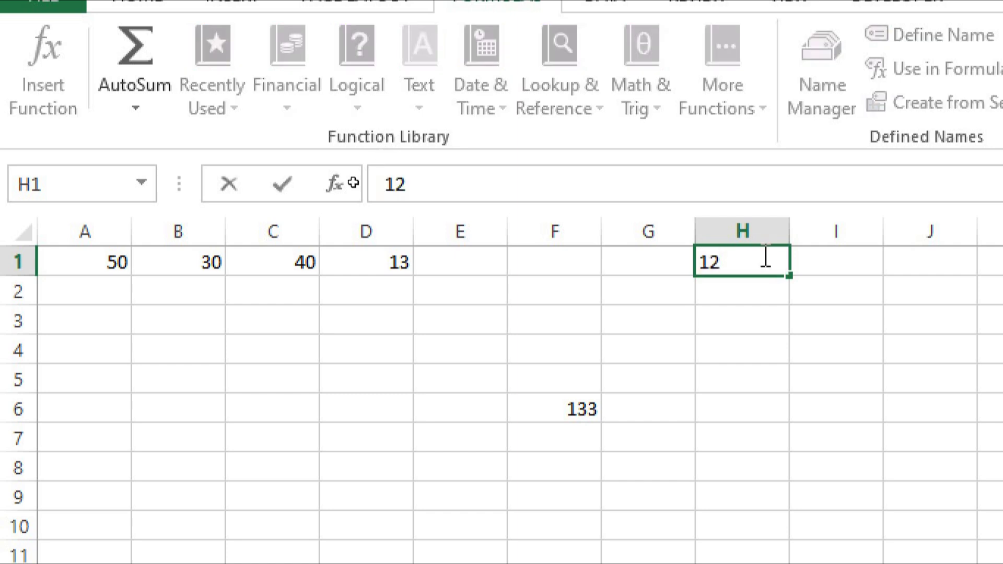
left_click(544, 340)
Add the separate cell H1 as the second argument of cell F6's function, giving =SUM(A1:D1,H1).
left_click_drag(64, 269, 388, 273)
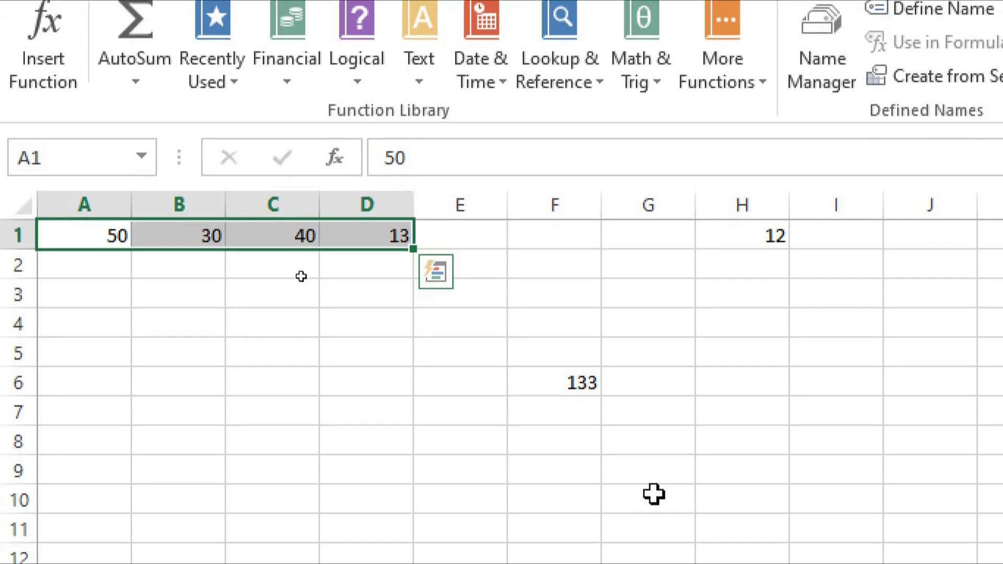
left_click(529, 380)
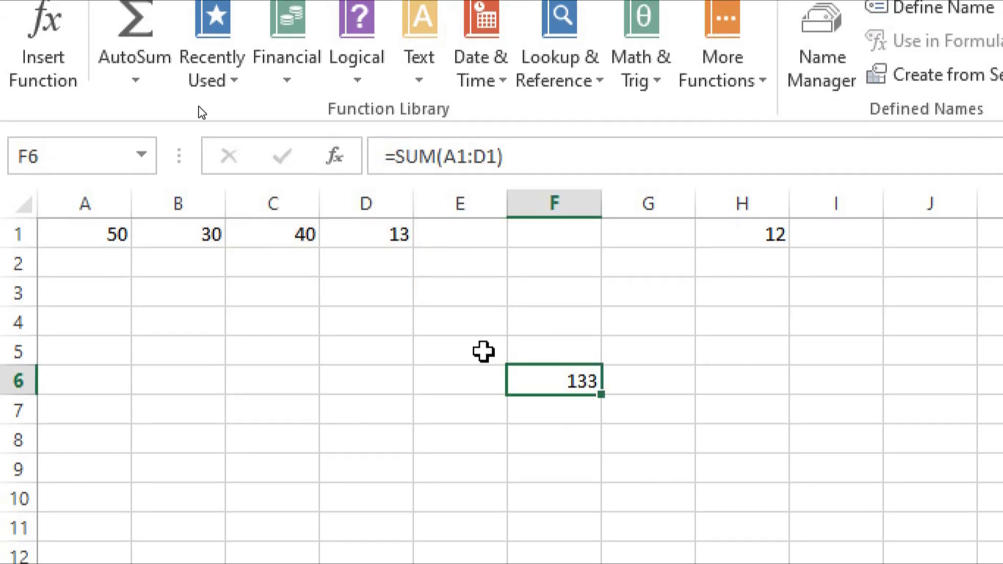
left_click(496, 156)
type(",")
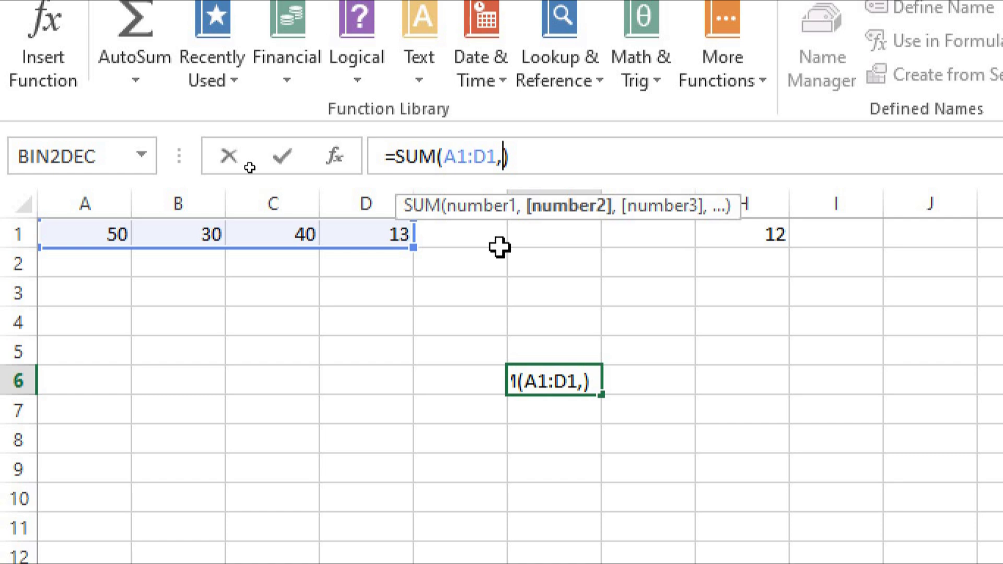
type("H1")
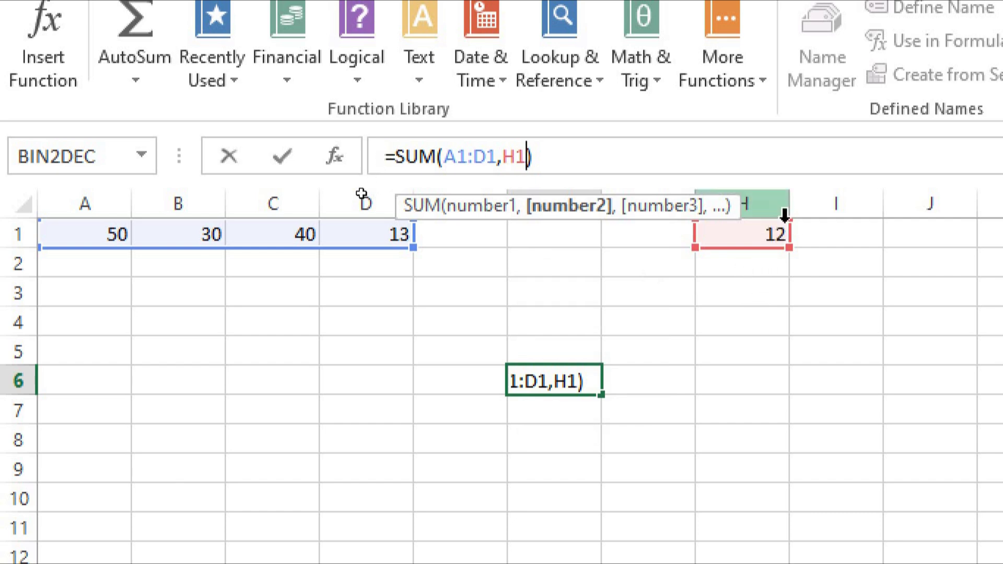
key("Return")
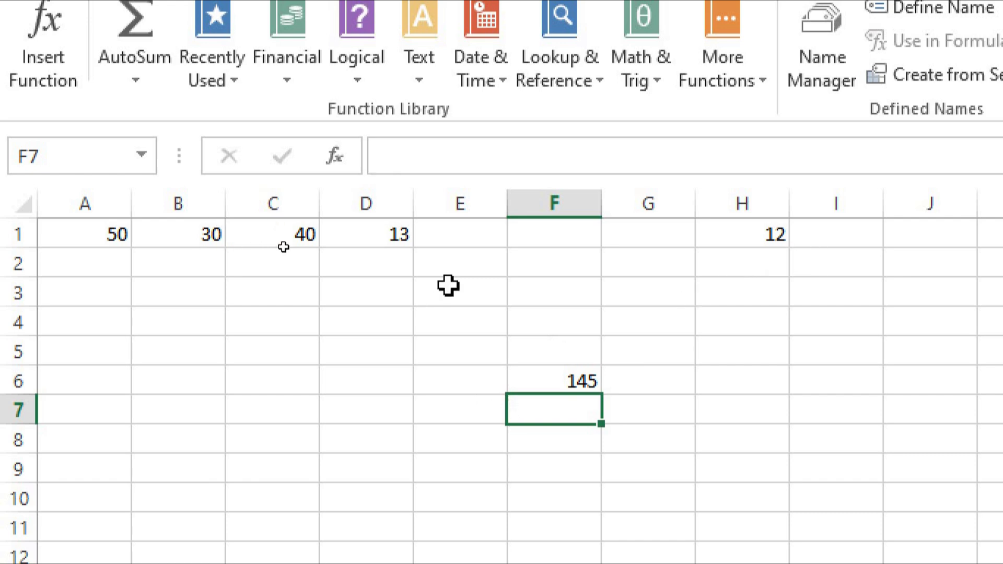
left_click(362, 240)
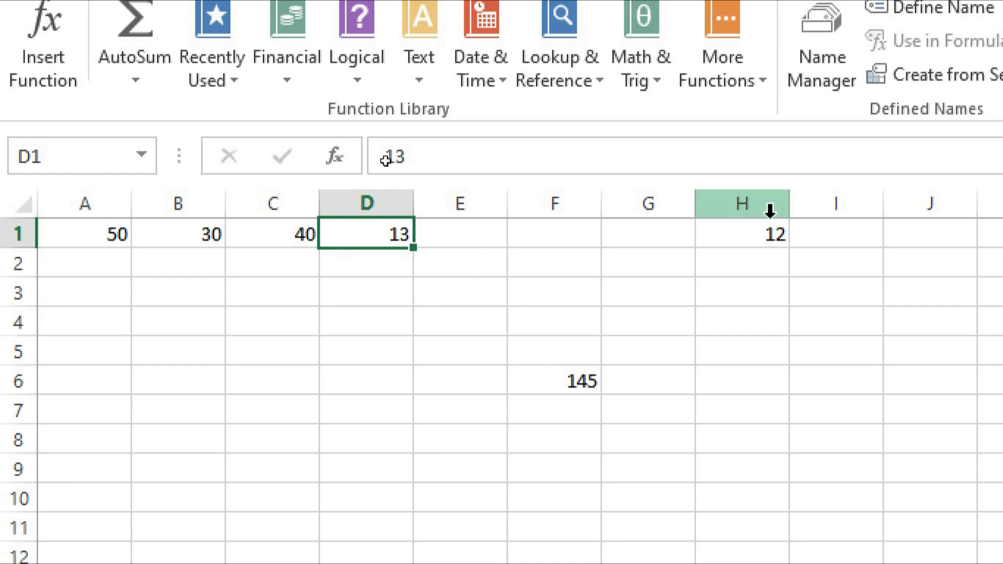
left_click(772, 234)
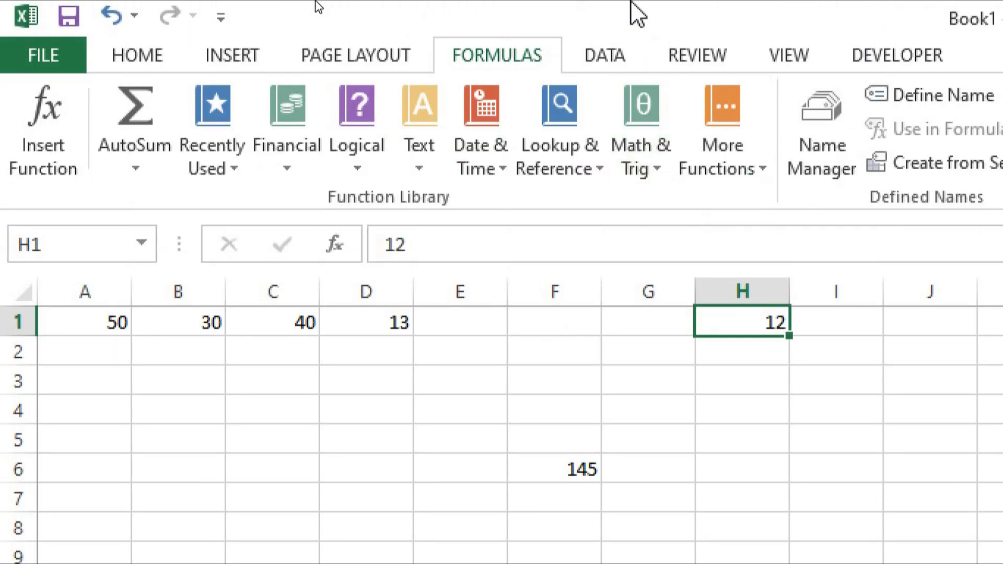
Add the range F3:K3 as the third argument of cell F6's function, giving =SUM(A1:D1,H1,F3:K3).
left_click_drag(541, 381, 867, 376)
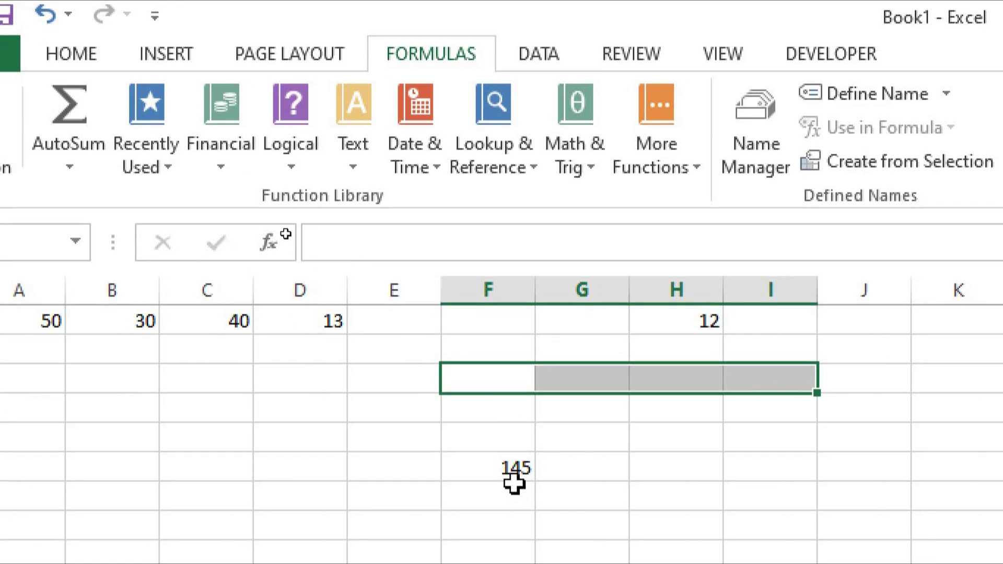
left_click(508, 468)
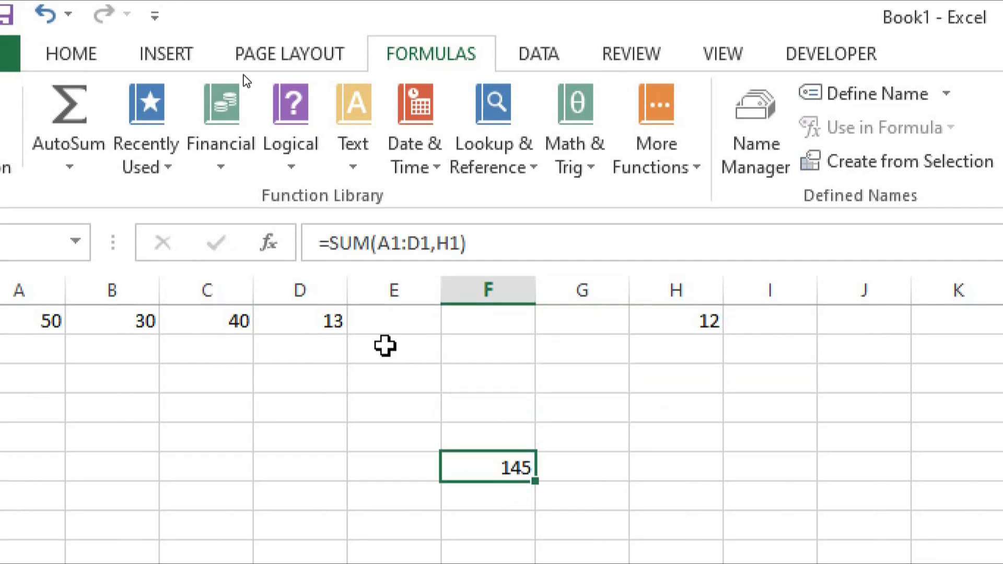
left_click(462, 242)
type(",")
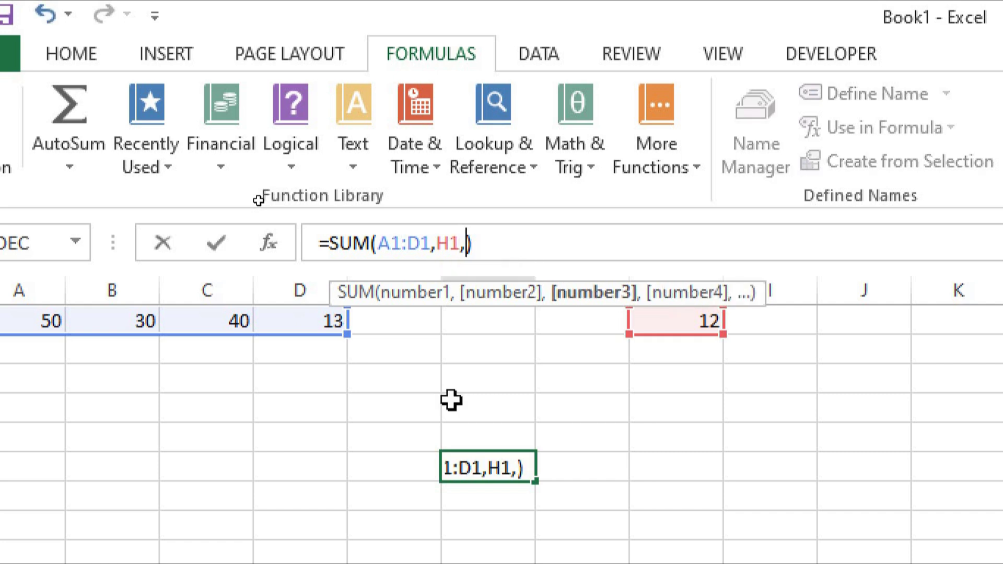
type("F")
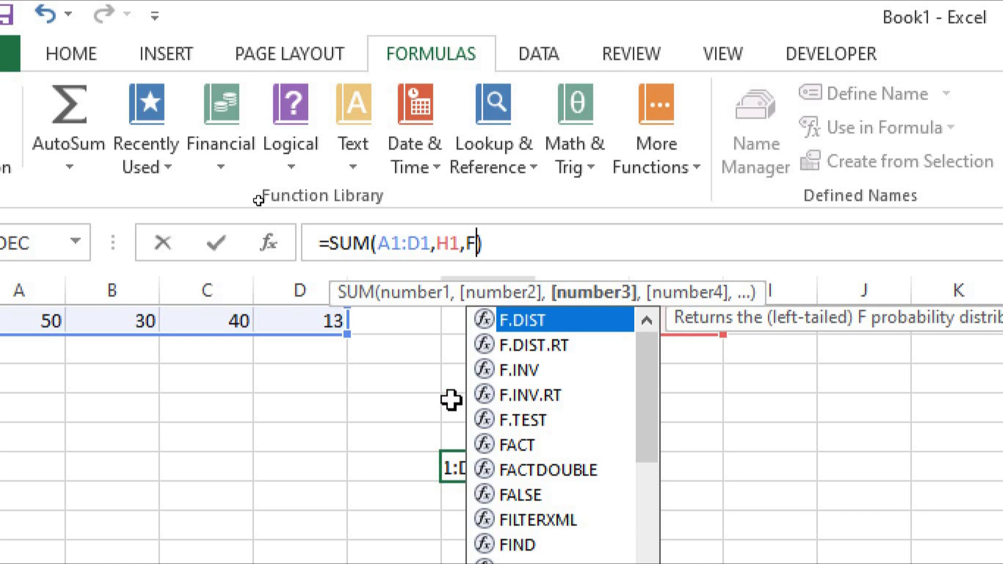
type("3")
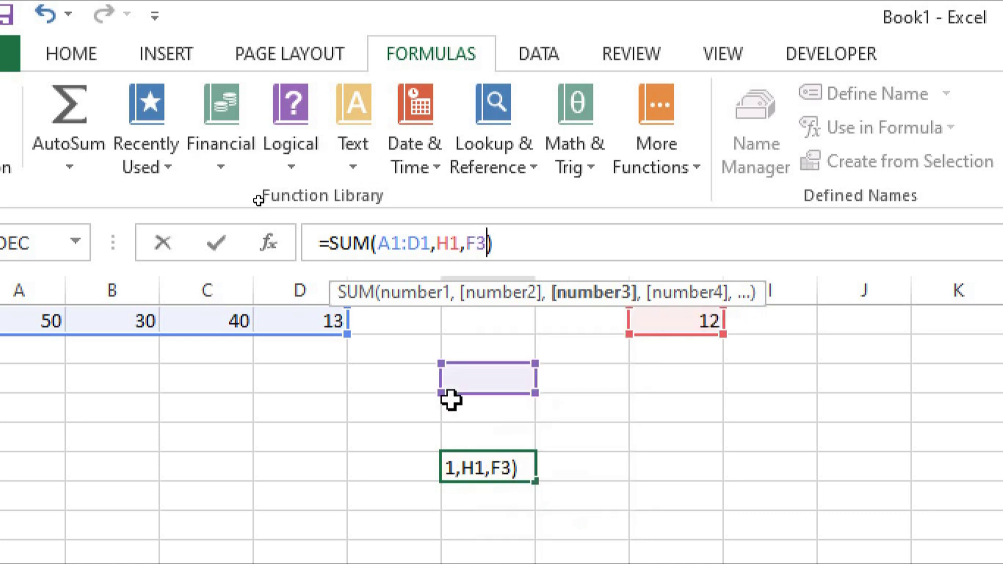
type(":")
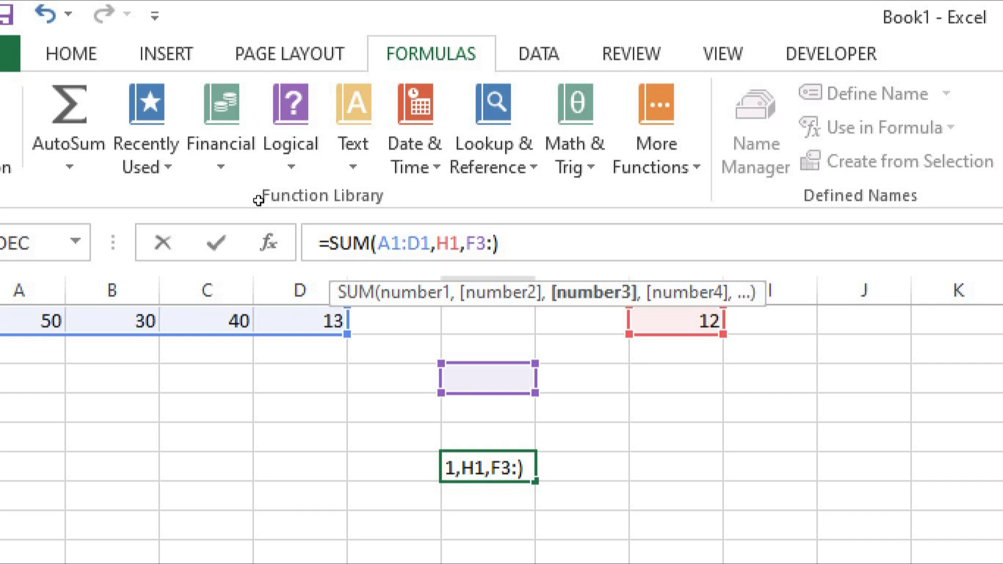
type("K3")
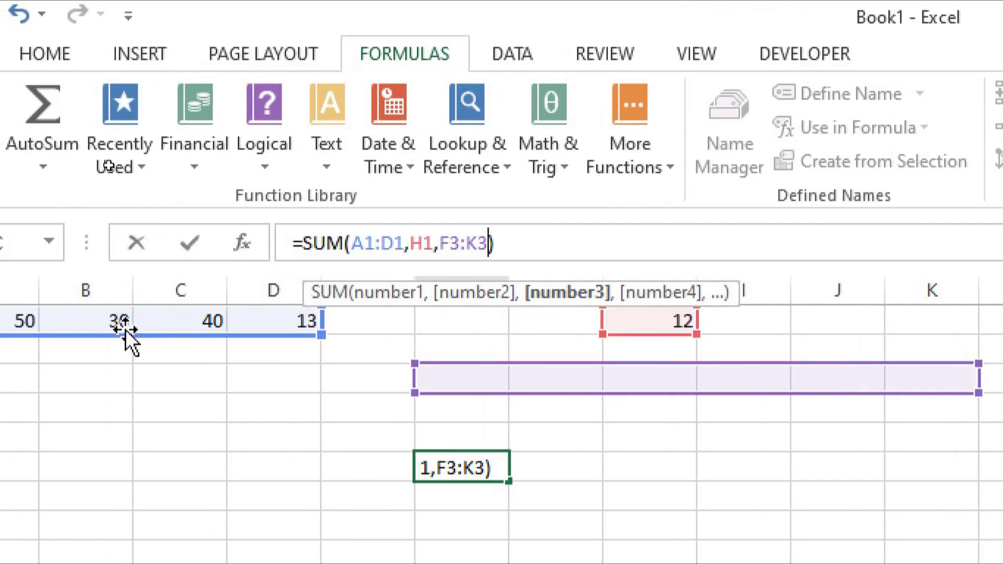
key("Return")
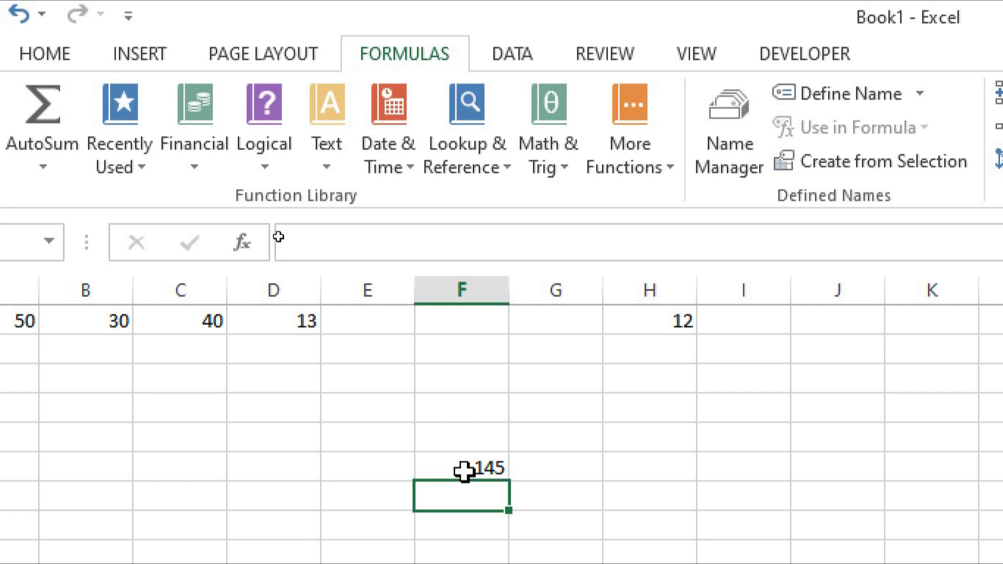
left_click(464, 471)
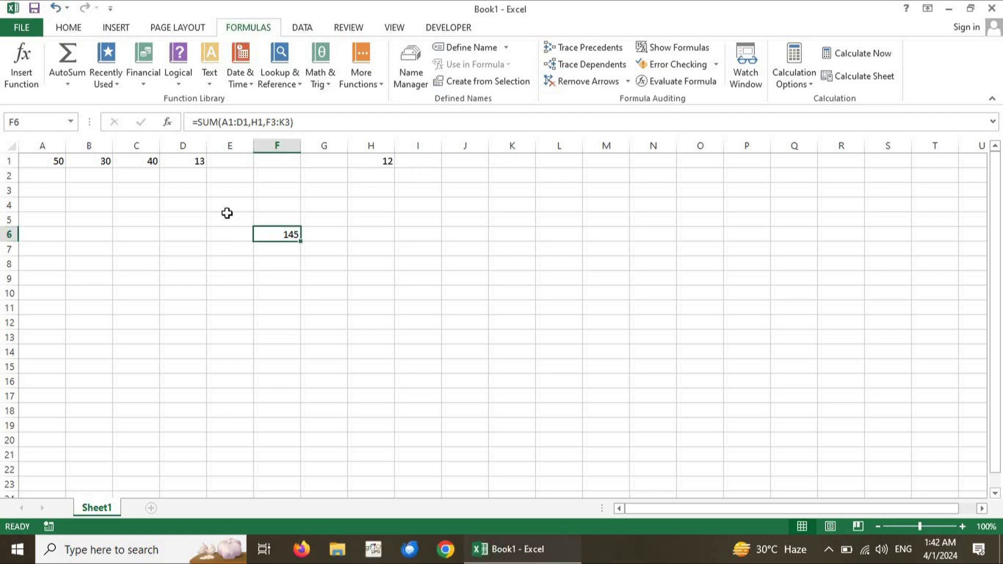
left_click(238, 232)
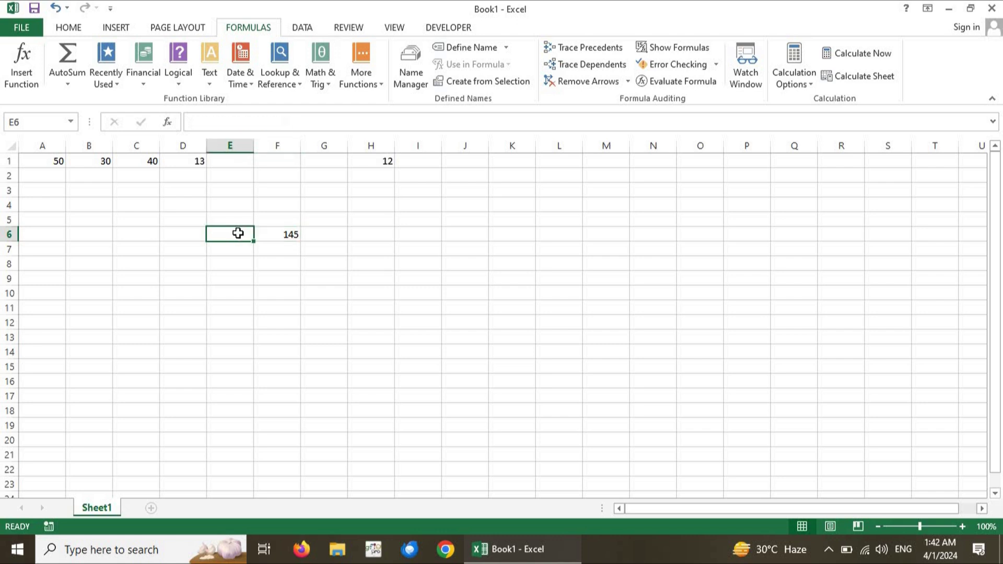
left_click(282, 274)
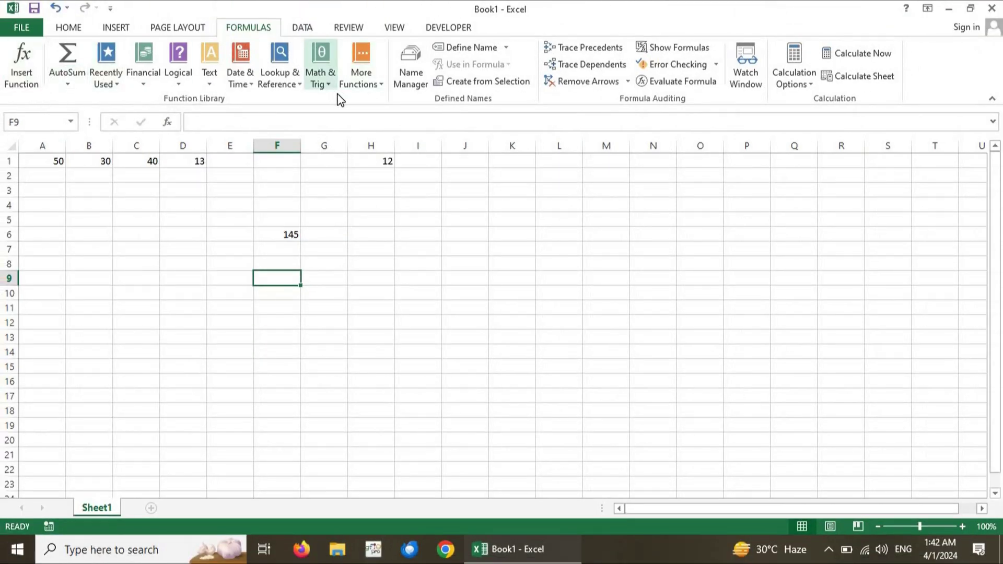
left_click(144, 246)
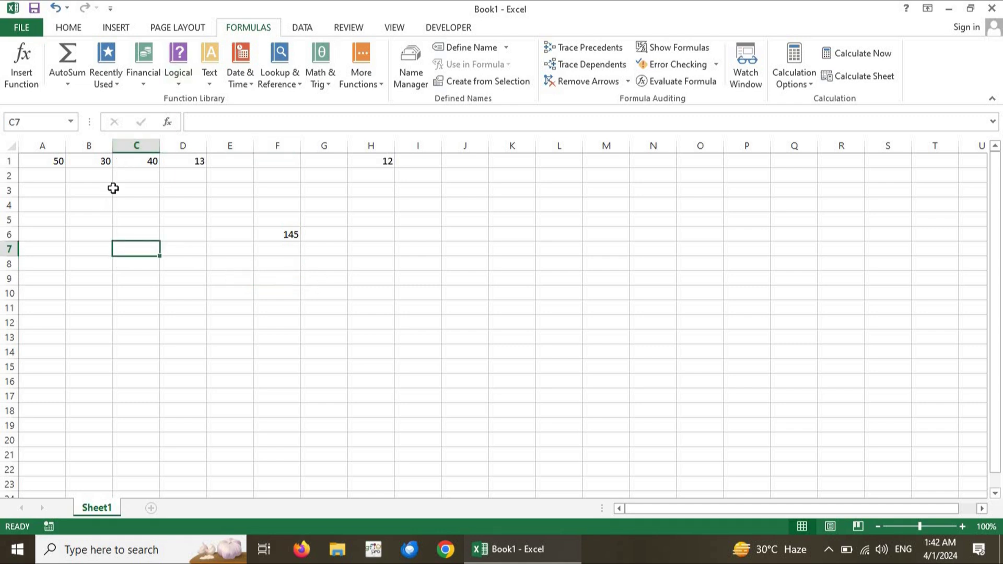
left_click(134, 293)
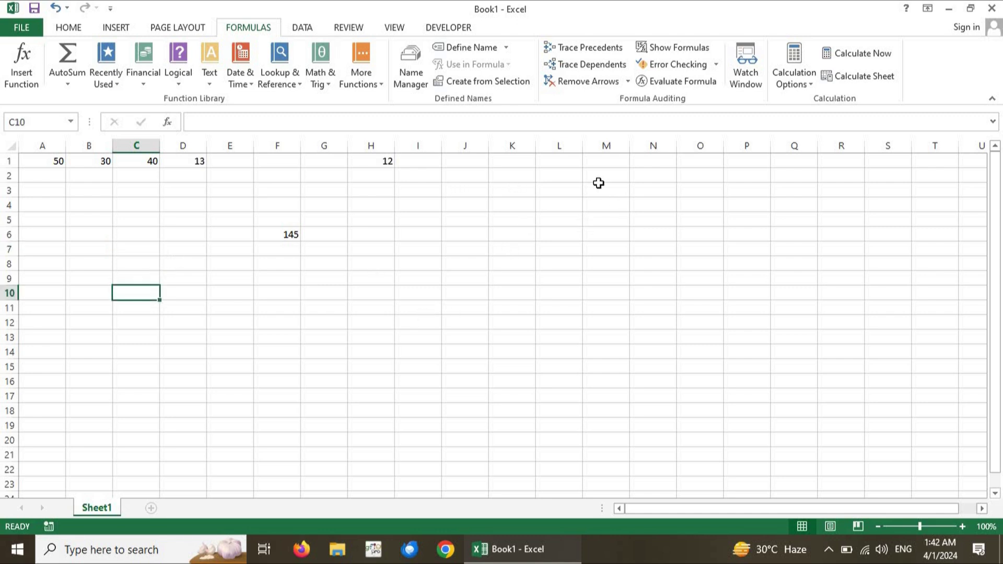
left_click(604, 164)
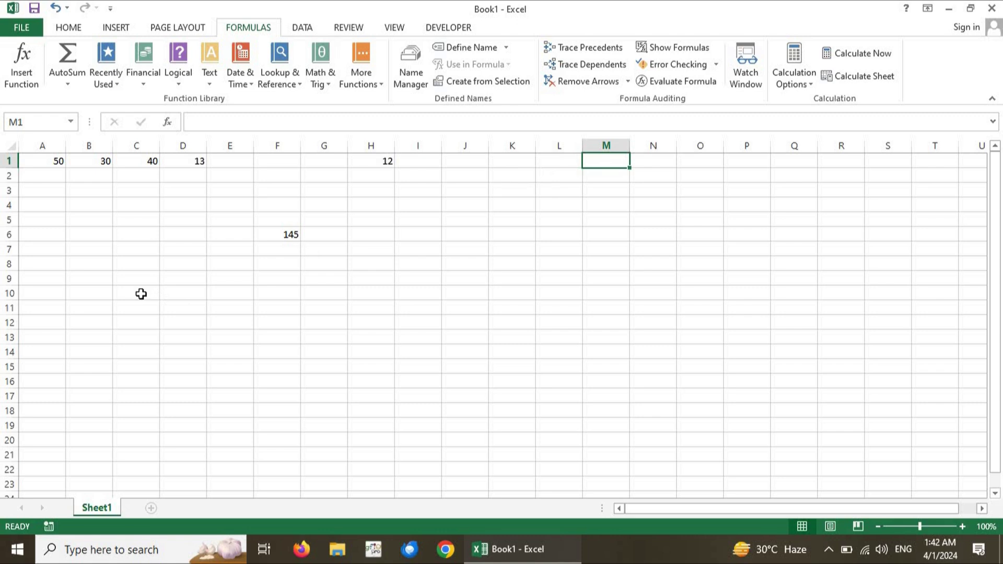
left_click(141, 295)
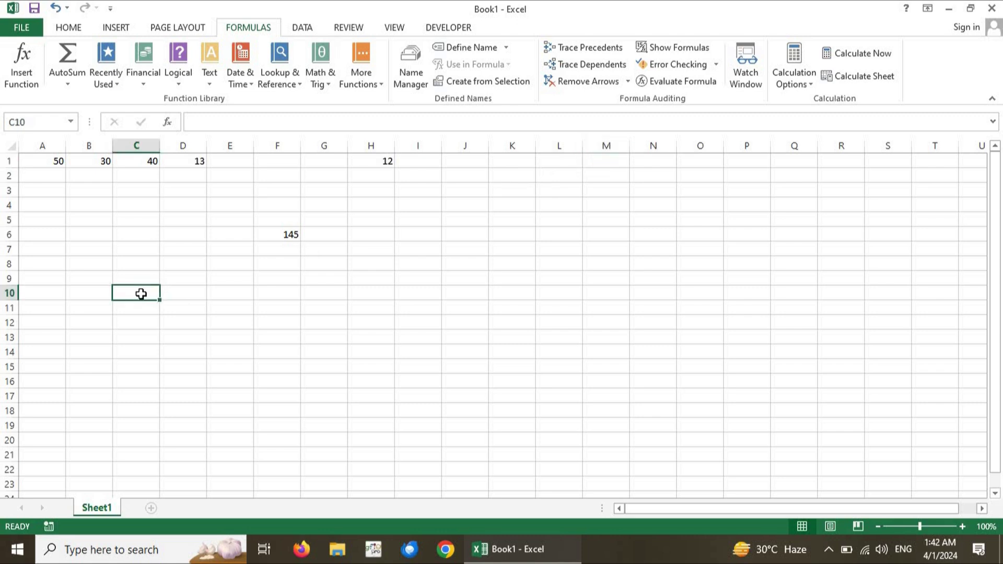
left_click(64, 77)
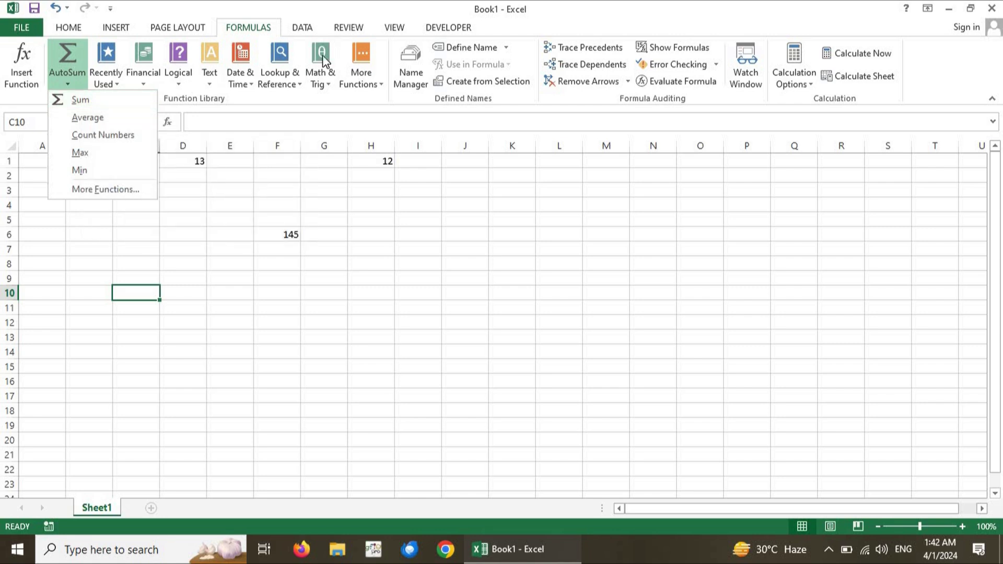
left_click(359, 100)
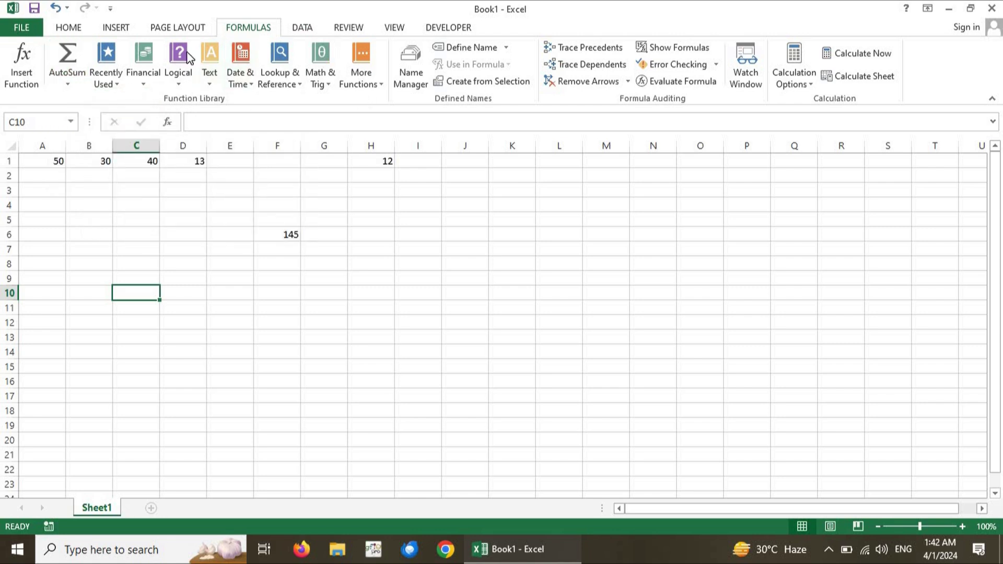
left_click(108, 83)
left_click(97, 54)
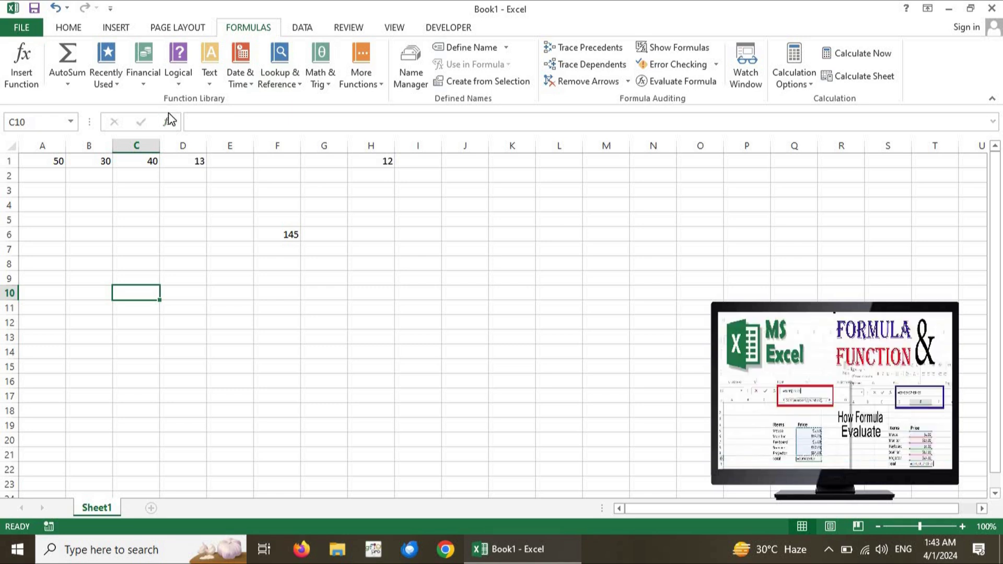
key("ctrl+1")
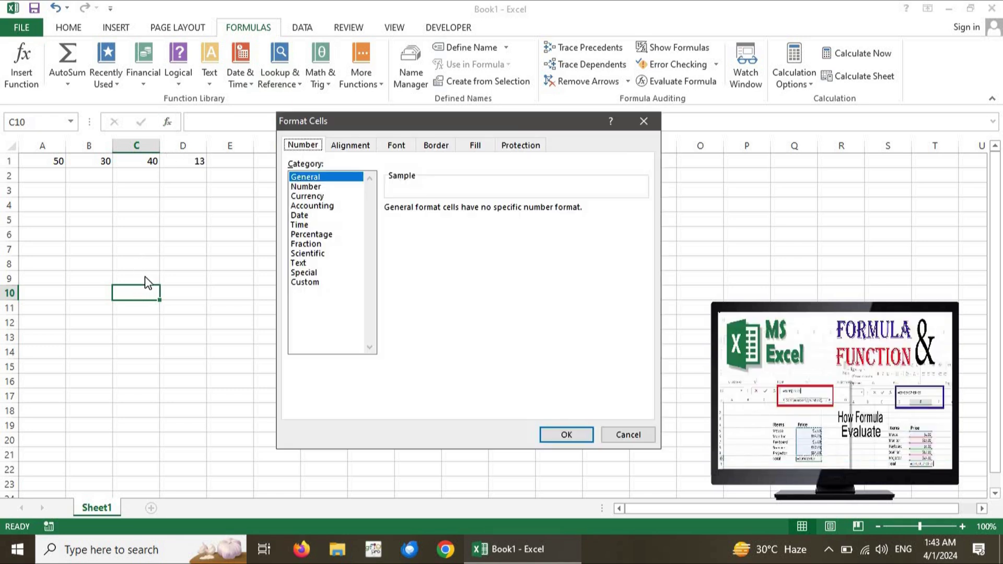
left_click(614, 435)
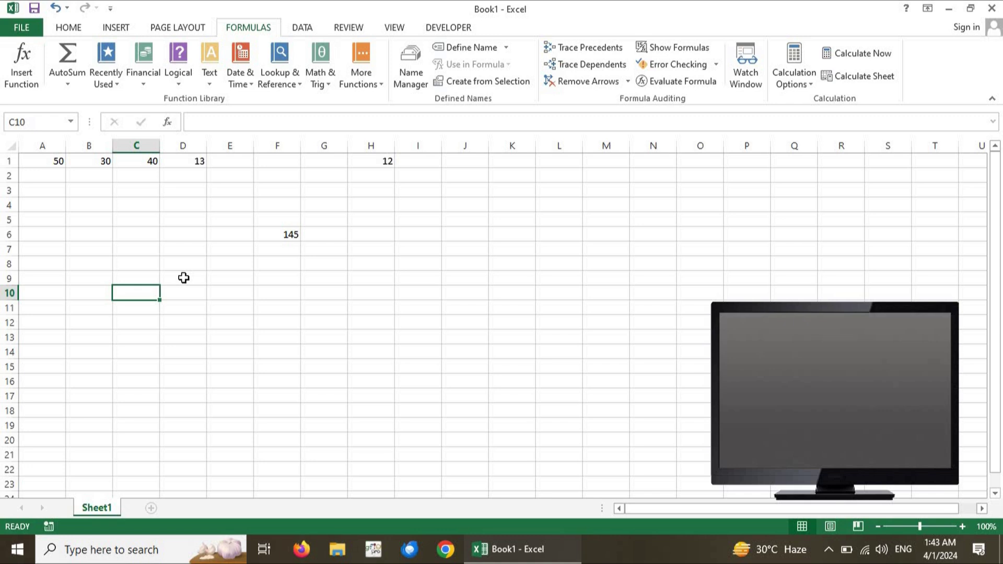
key("ctrl+1")
left_click(625, 437)
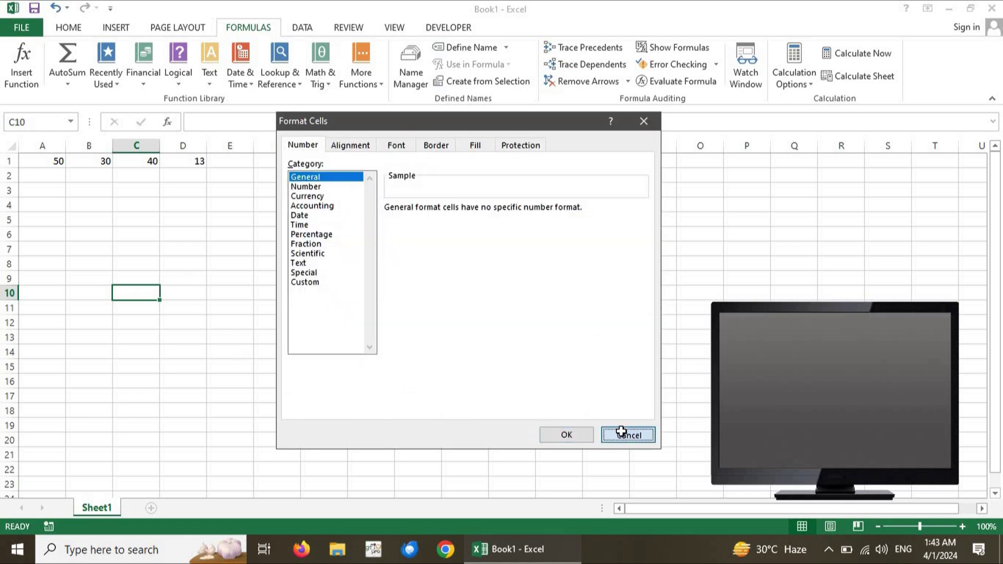
Insert the AutoSum Sum function in cell C10 with the range A1:D1 and the separate cell H1 as arguments.
left_click(162, 303)
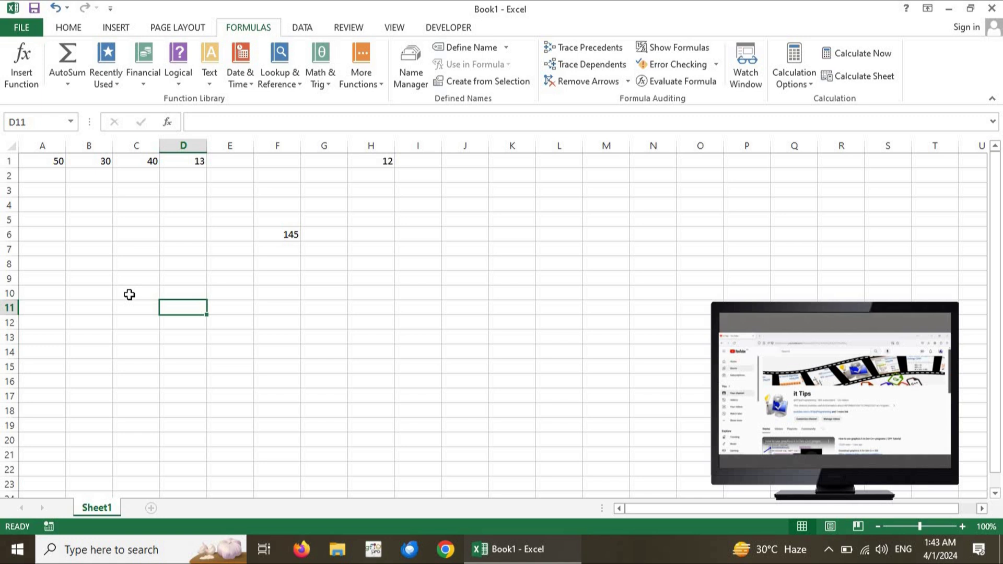
left_click(158, 293)
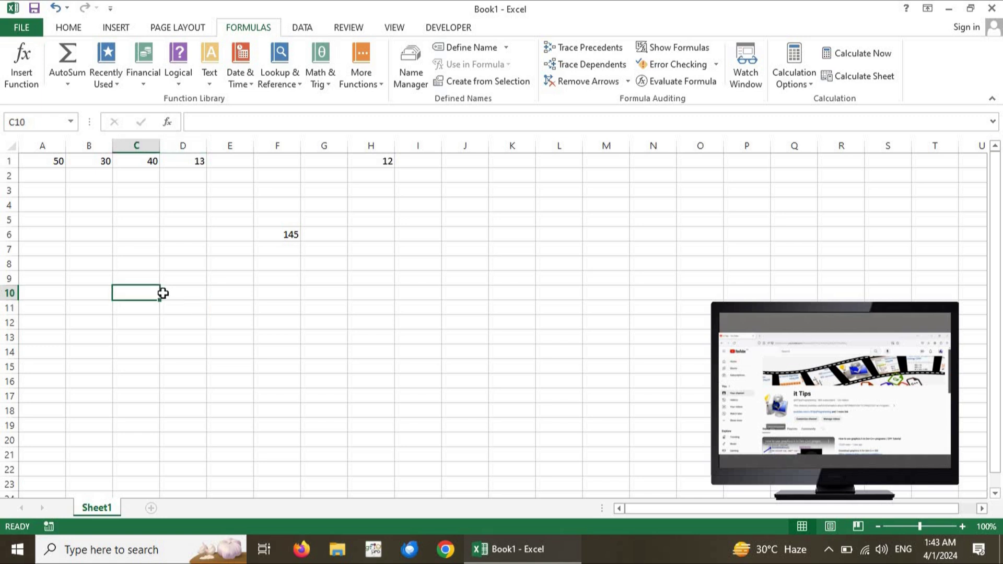
left_click(74, 81)
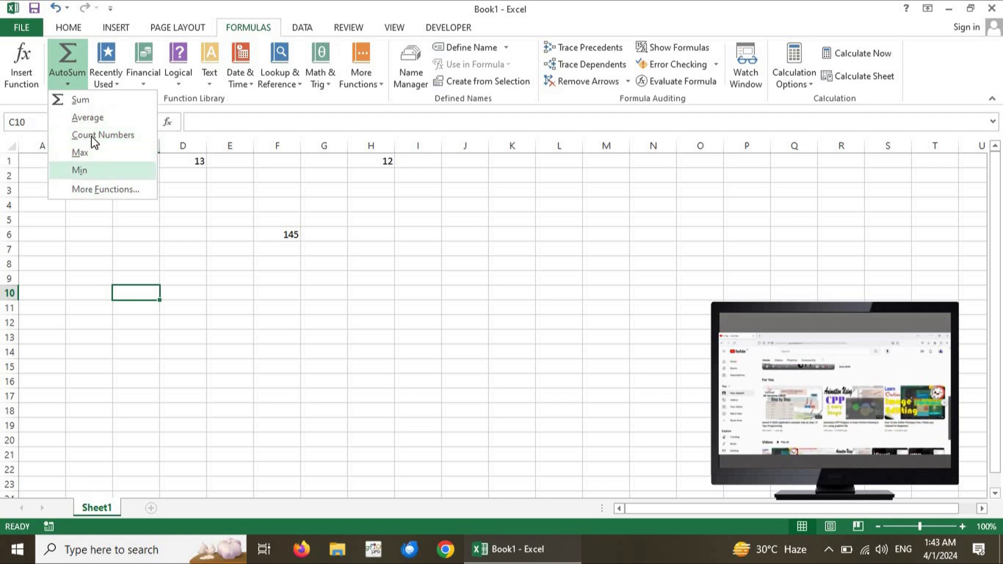
left_click(86, 103)
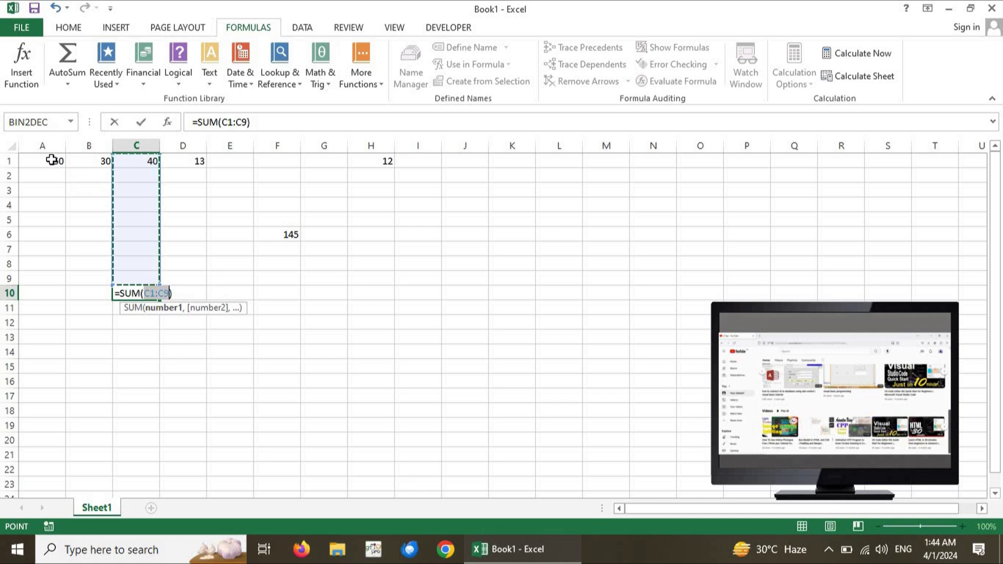
left_click_drag(56, 157, 189, 157)
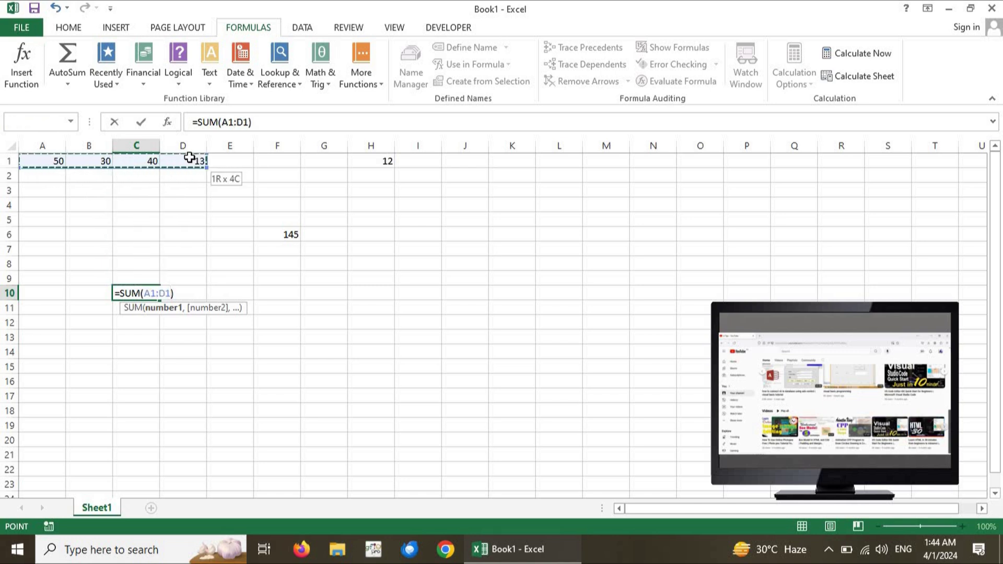
left_click(374, 161, "ctrl")
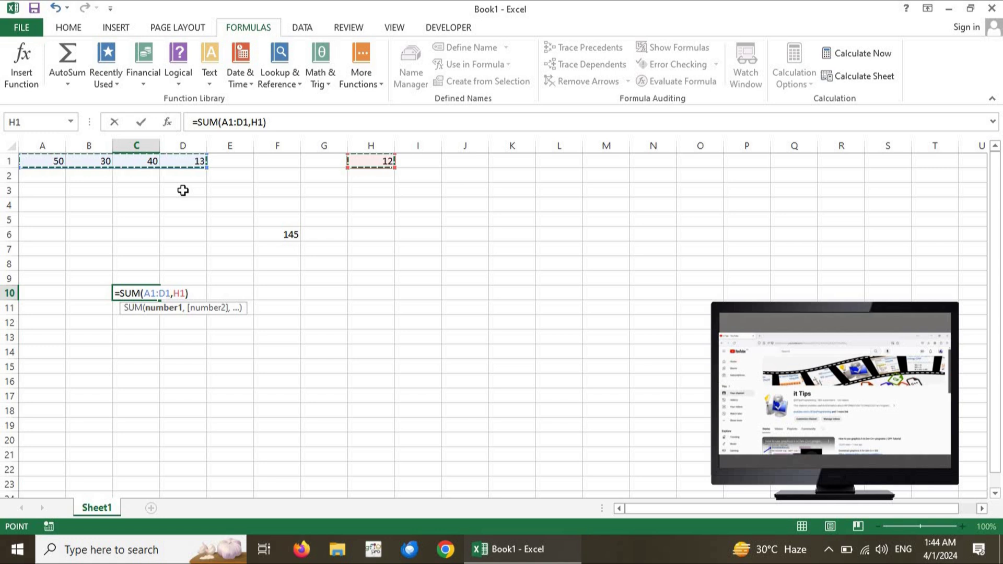
Add D3:H3, A4:B8, J3:K8 and H6 as further arguments, completing C10's formula as =SUM(A1:D1,H1,D3:H3,A4:B8,J3:K8,H6).
type(",")
left_click_drag(183, 190, 381, 197)
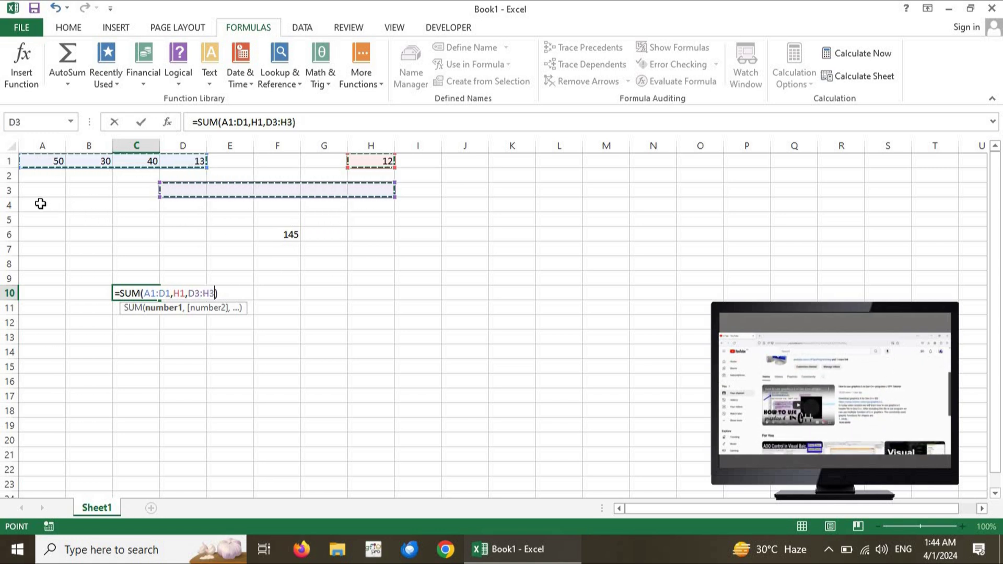
type(",")
left_click_drag(46, 206, 90, 265)
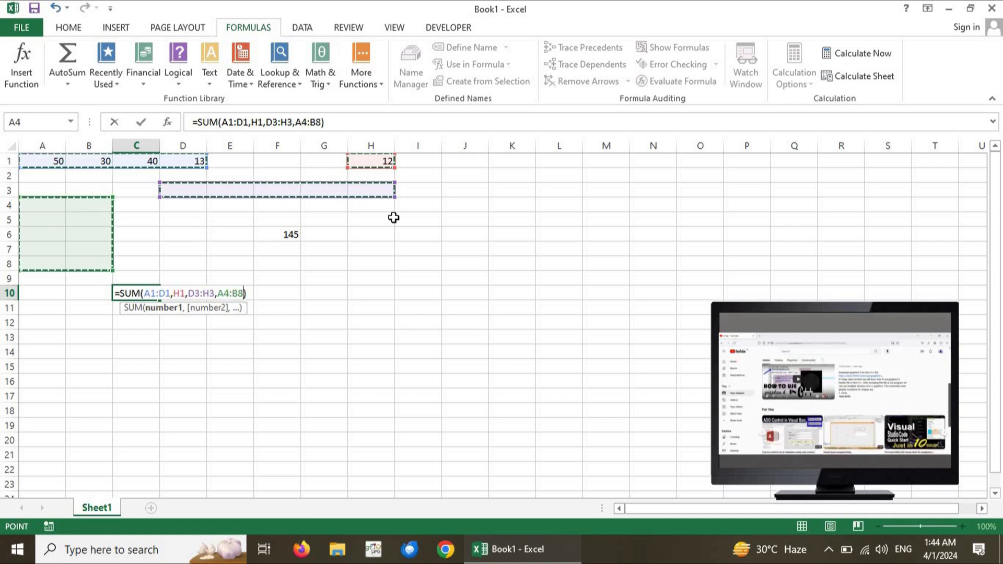
type(",")
left_click_drag(466, 190, 527, 262)
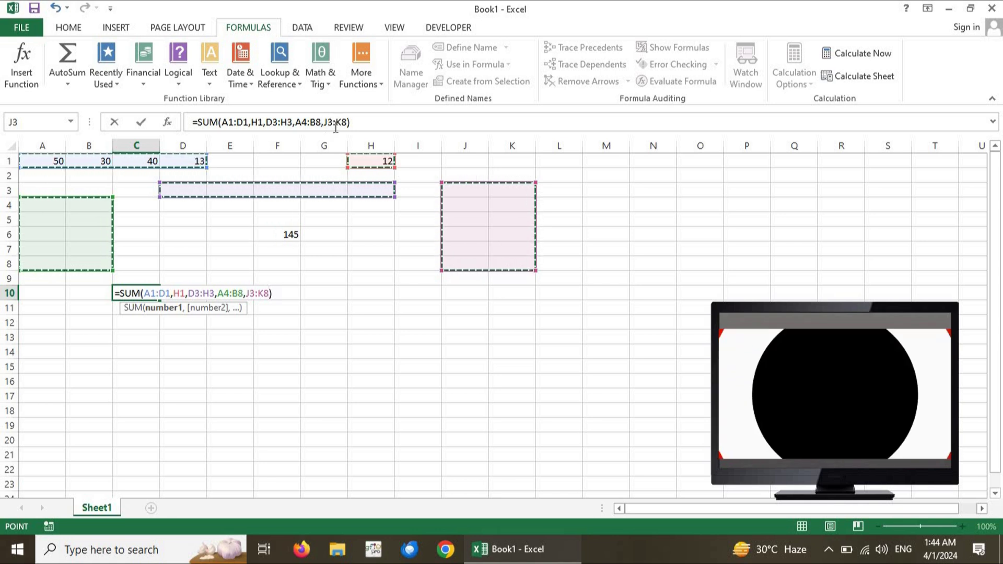
type(",")
left_click(368, 239)
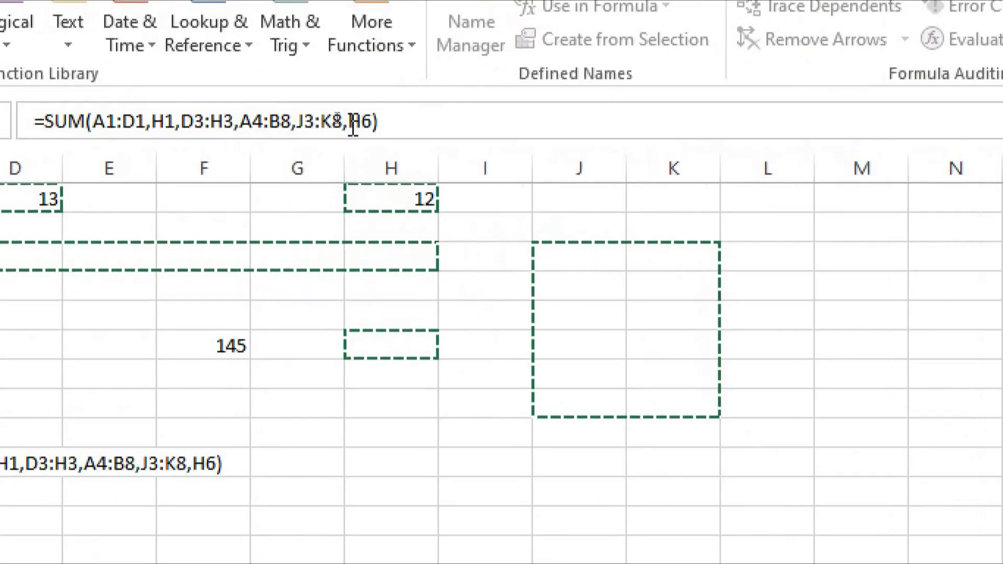
key("alt")
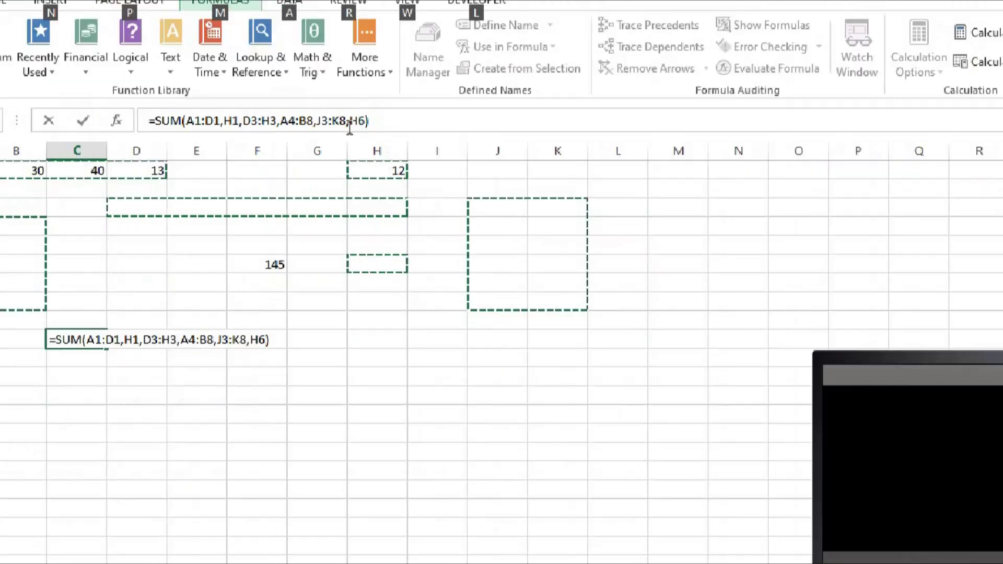
key("alt")
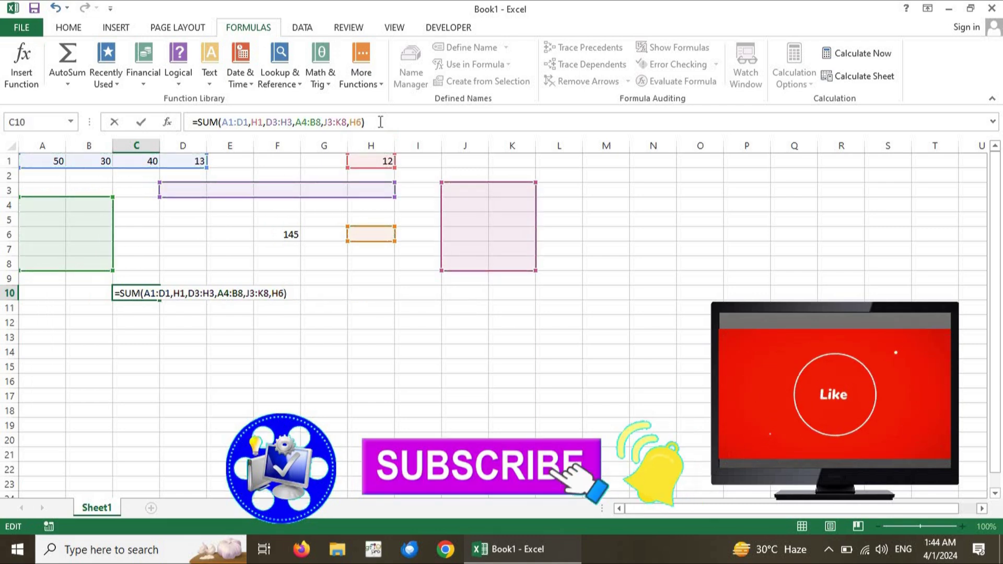
key("Return")
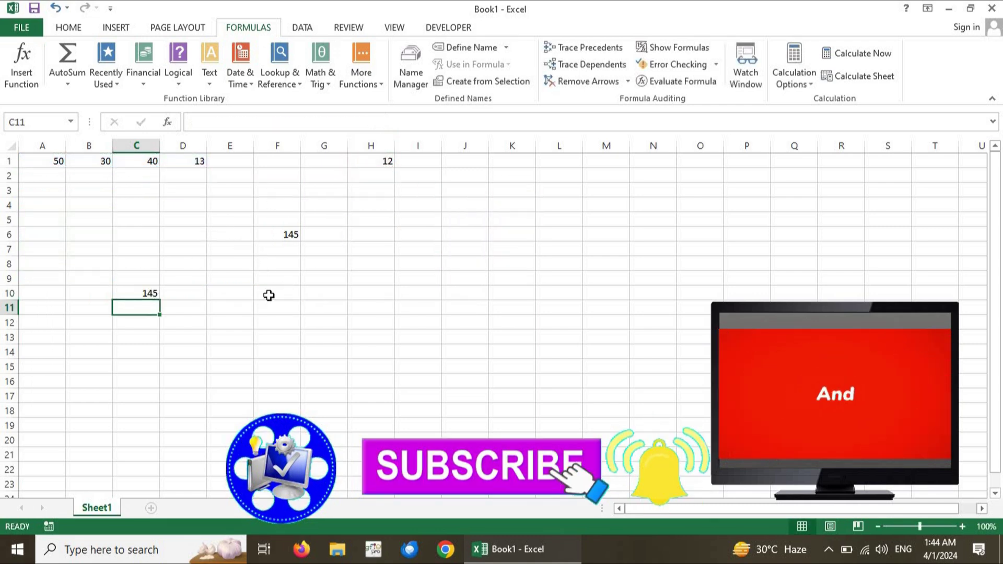
Compare the SUM formulas stored in cells C10 and F6.
left_click(143, 292)
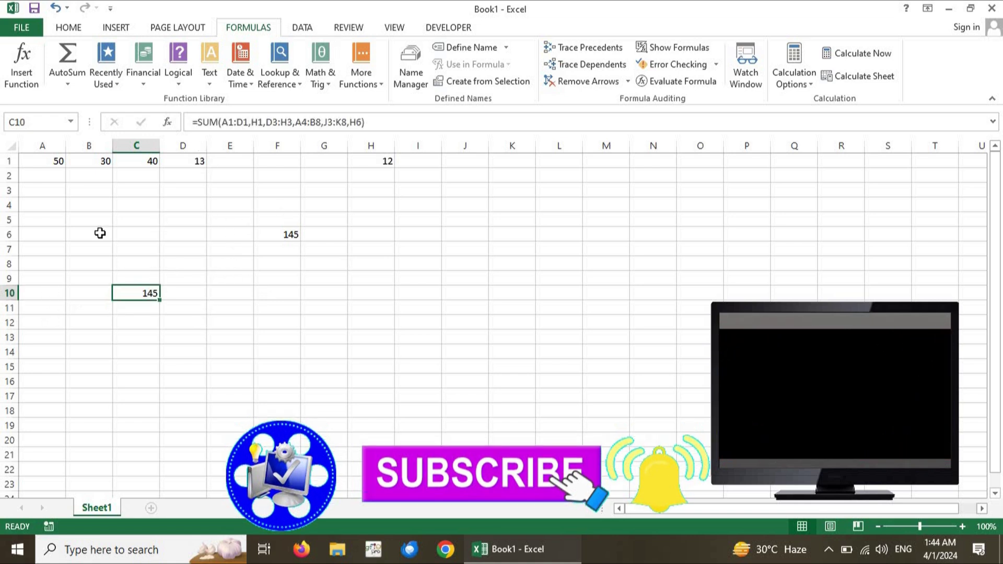
left_click(179, 293)
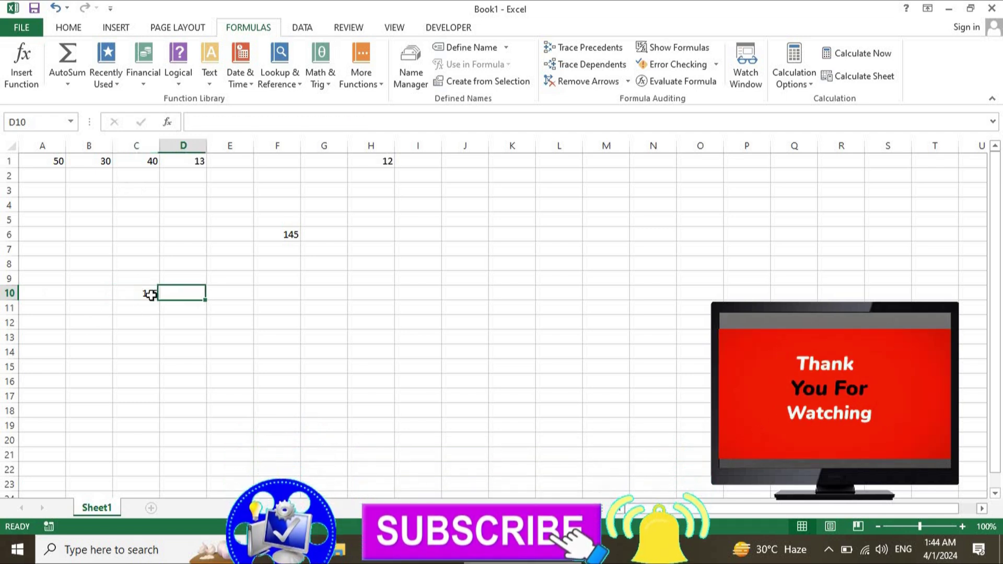
left_click(147, 294)
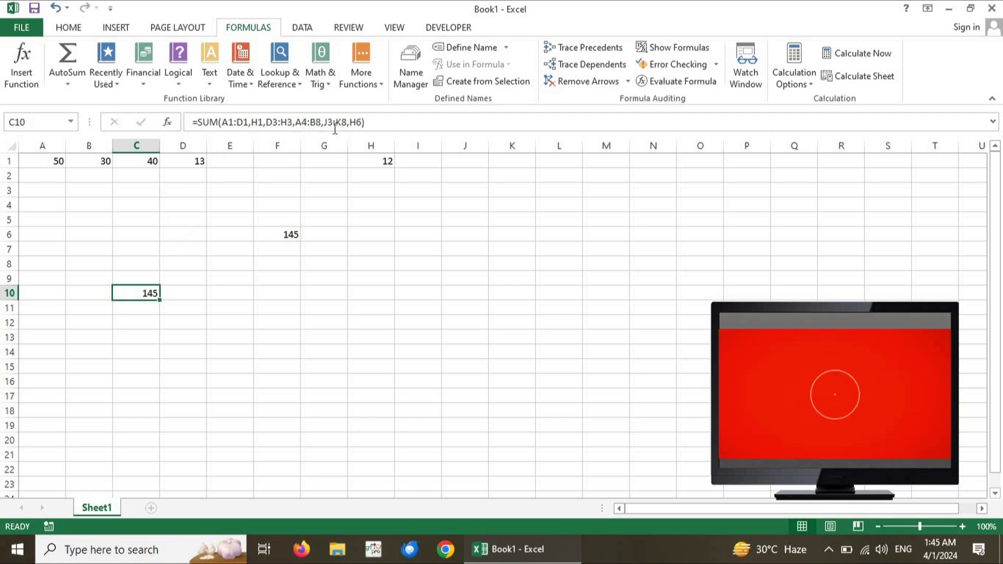
left_click(285, 235)
left_click(147, 293)
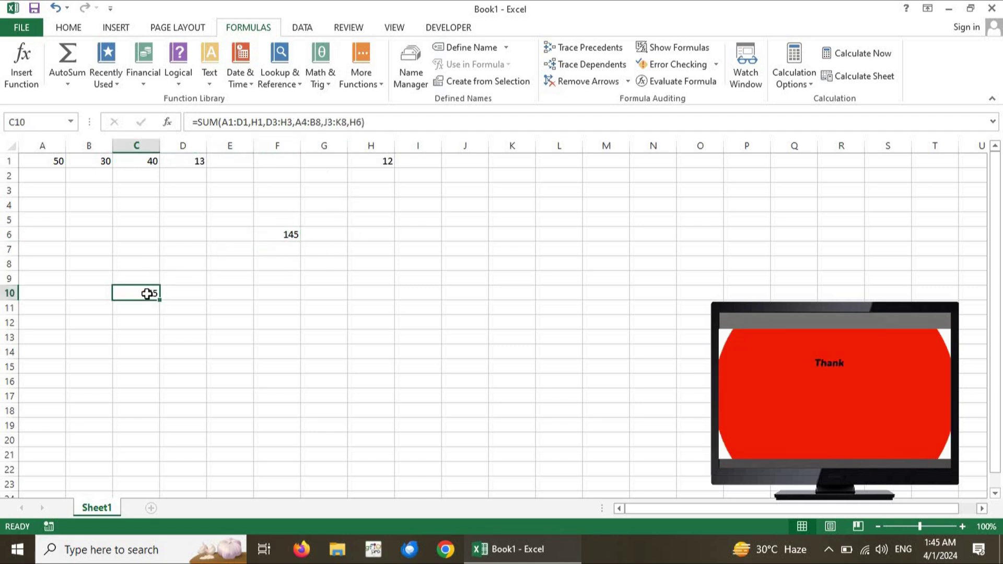
left_click(274, 232)
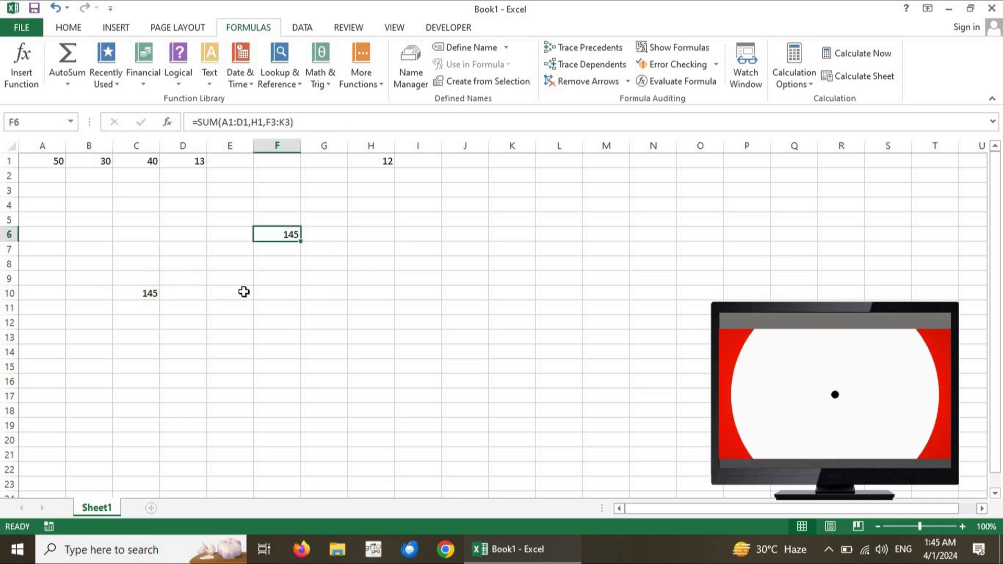
left_click(227, 279)
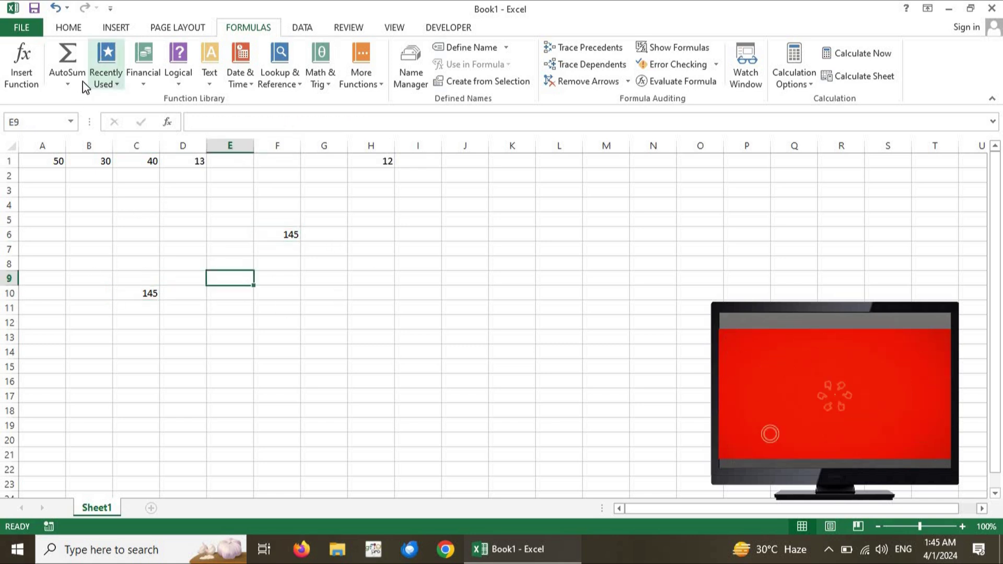
left_click_drag(51, 162, 167, 177)
left_click(197, 235)
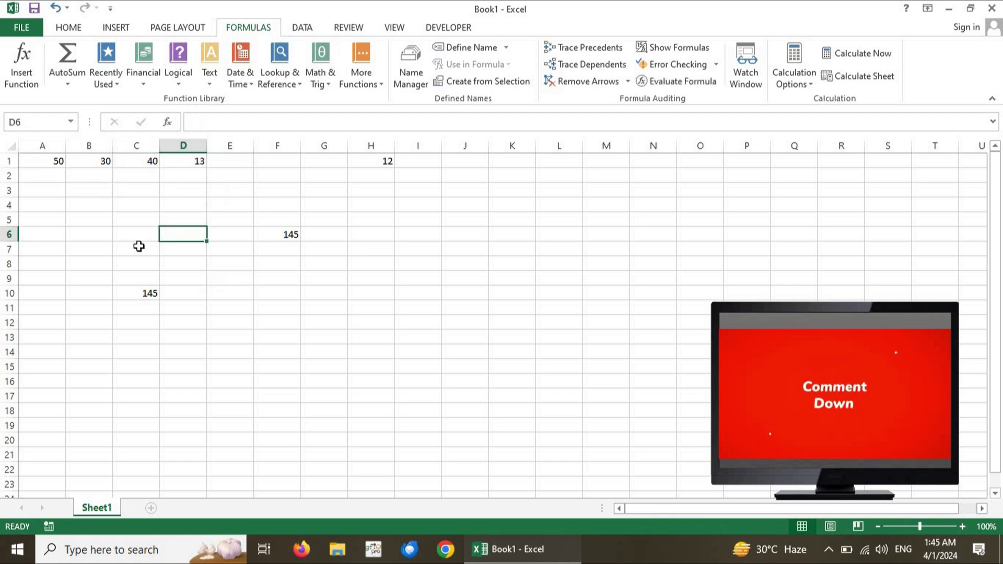
left_click(130, 230)
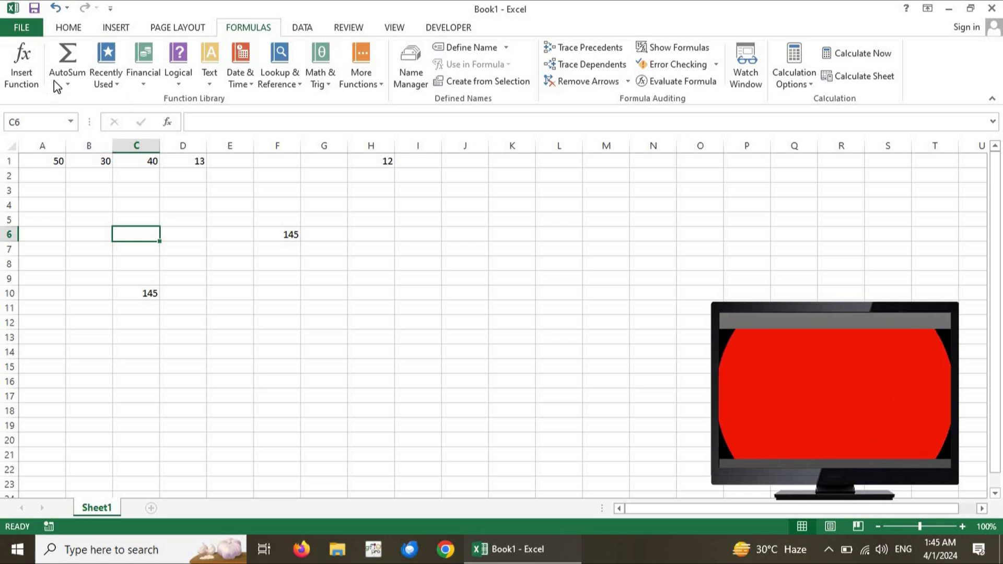
left_click(177, 79)
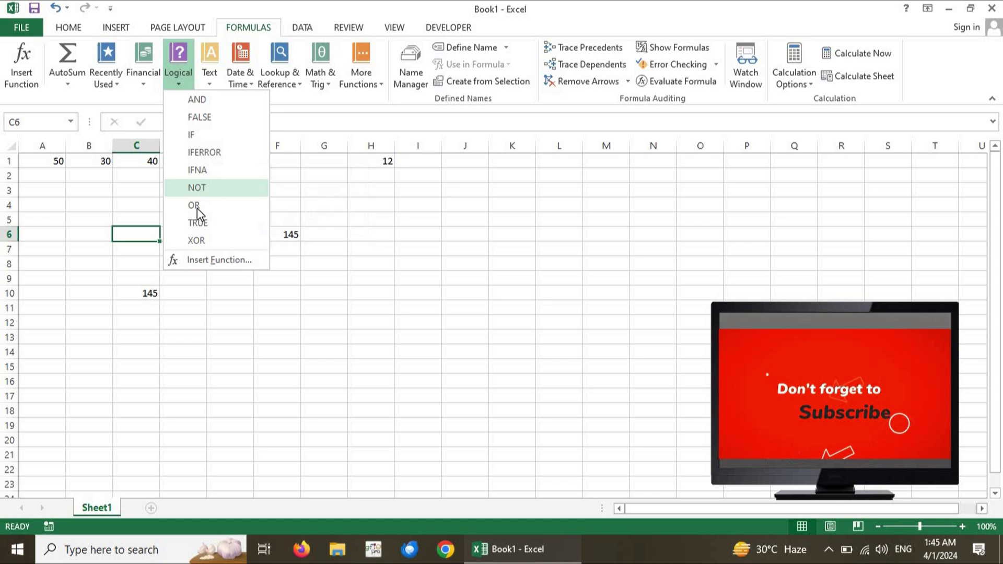
left_click(147, 77)
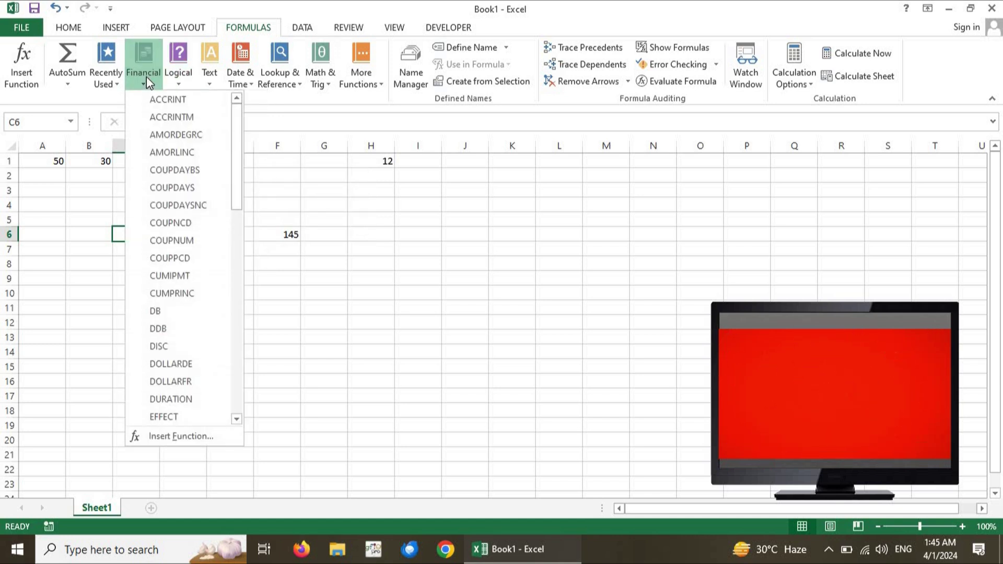
scroll(168, 388, "down", 4)
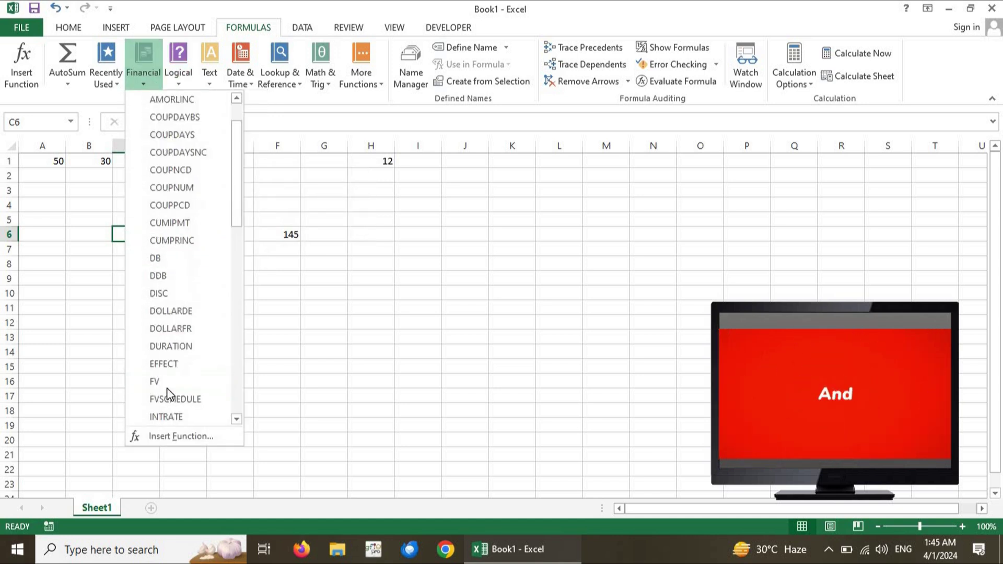
left_click(403, 236)
left_click(426, 224)
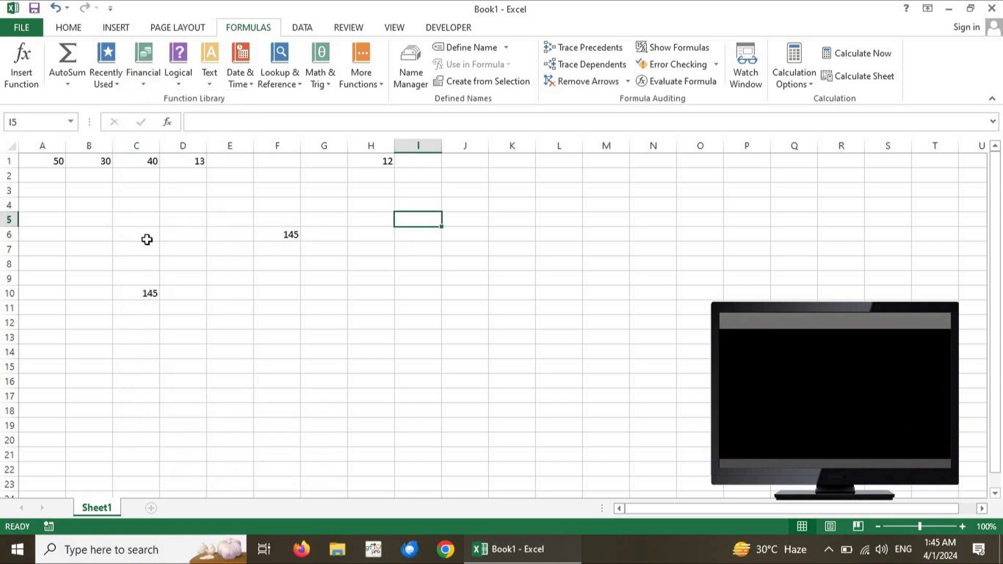
left_click(147, 239)
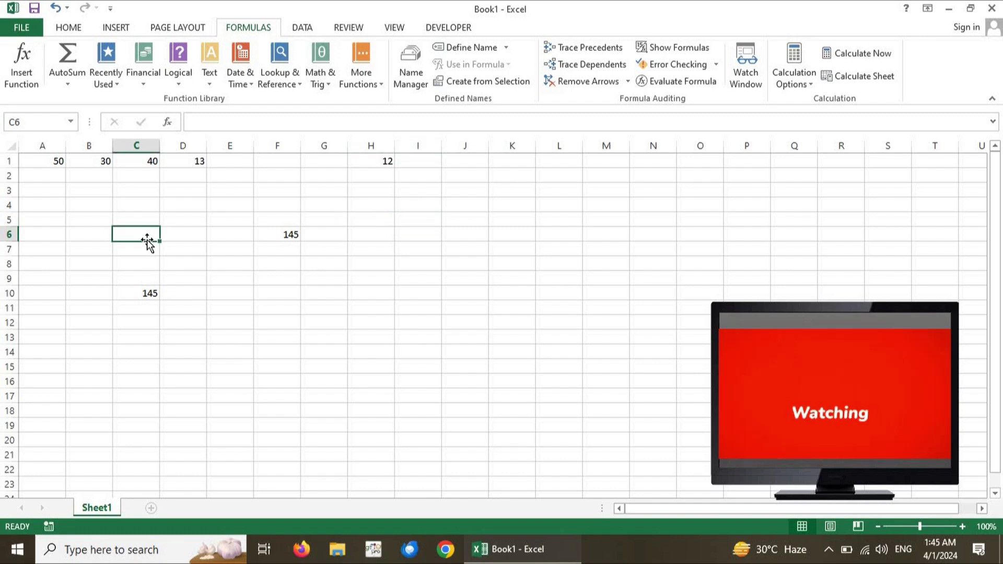
left_click(132, 220)
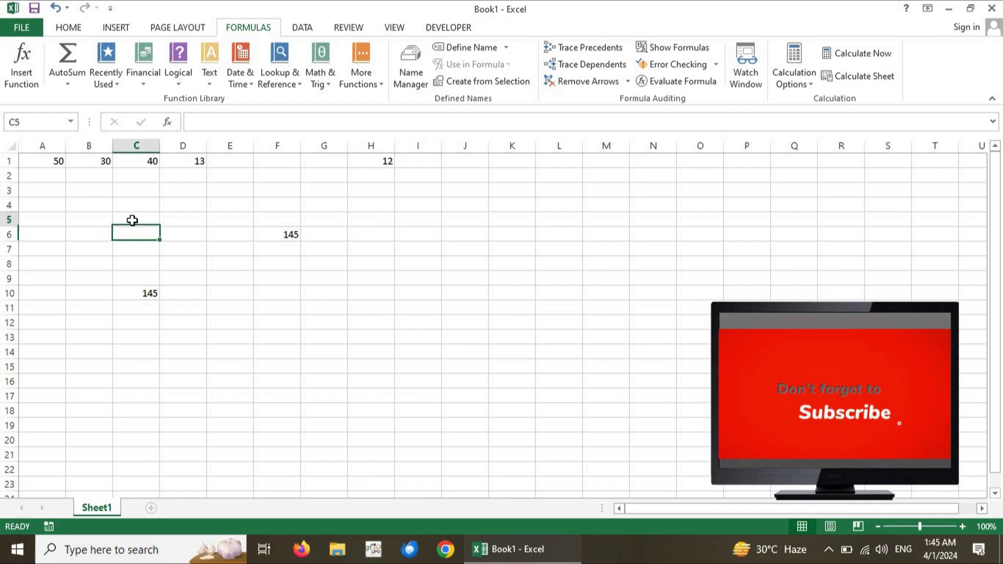
left_click(45, 161)
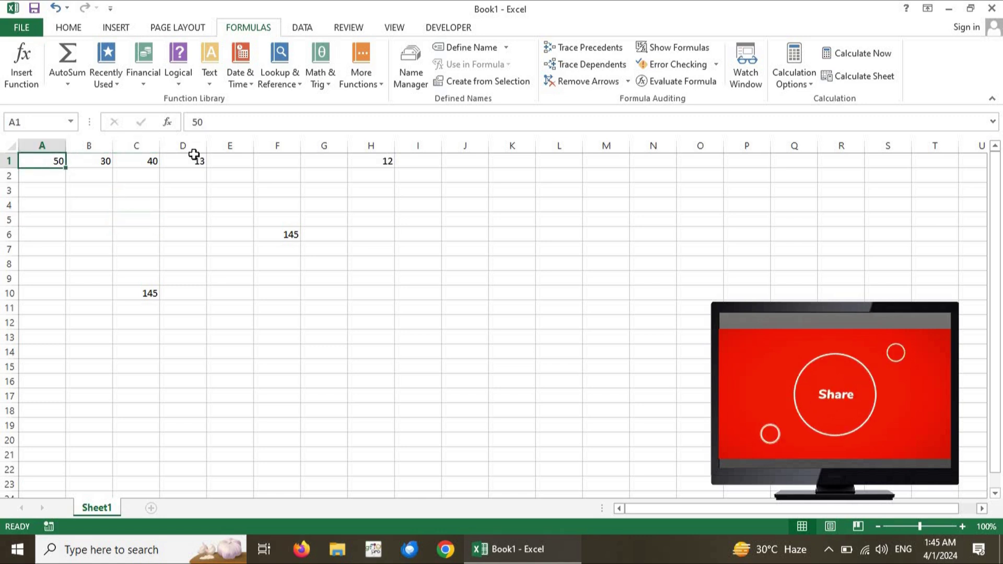
left_click_drag(46, 161, 197, 159)
left_click(125, 233)
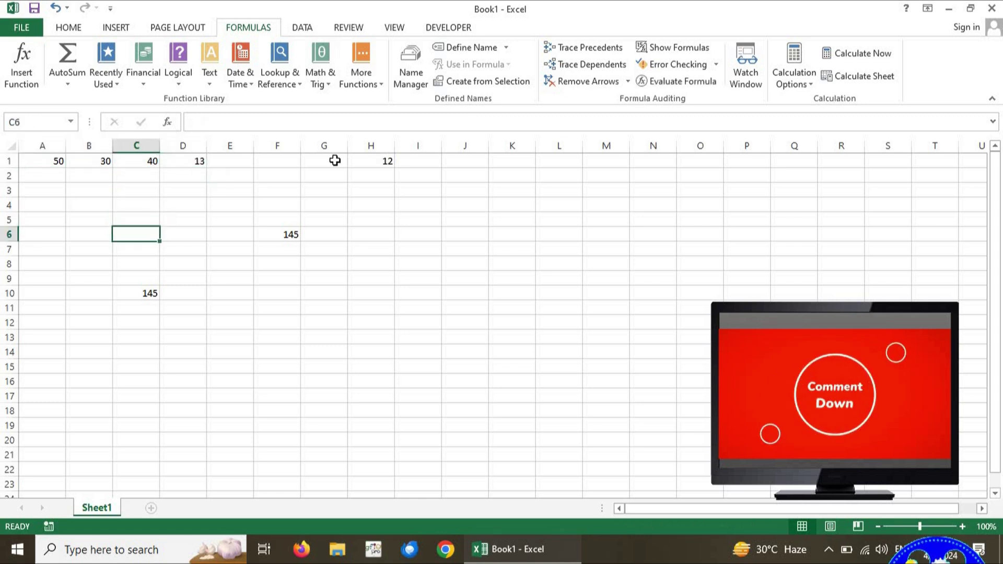
Enter the label Max in cell H5.
left_click(361, 217)
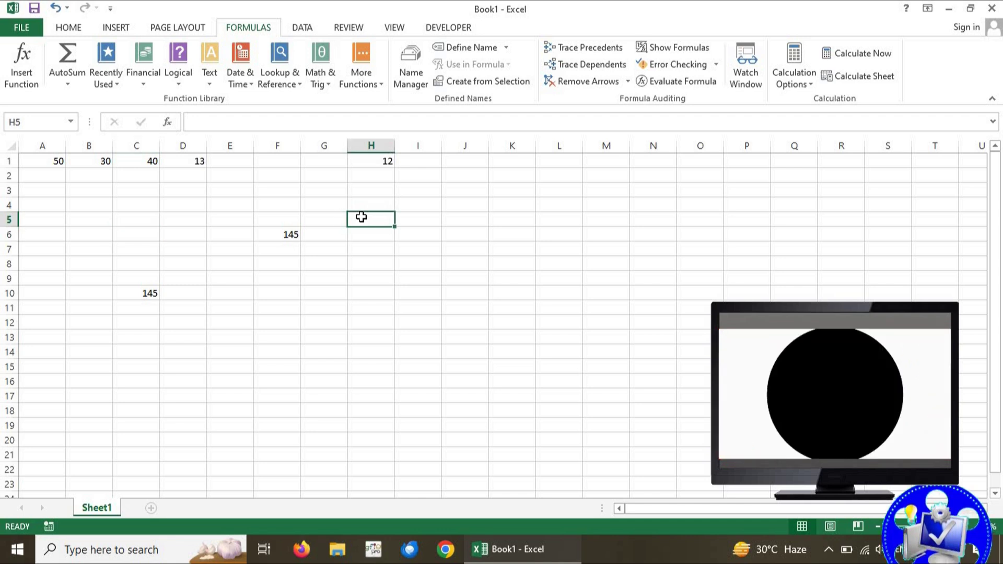
type("Max")
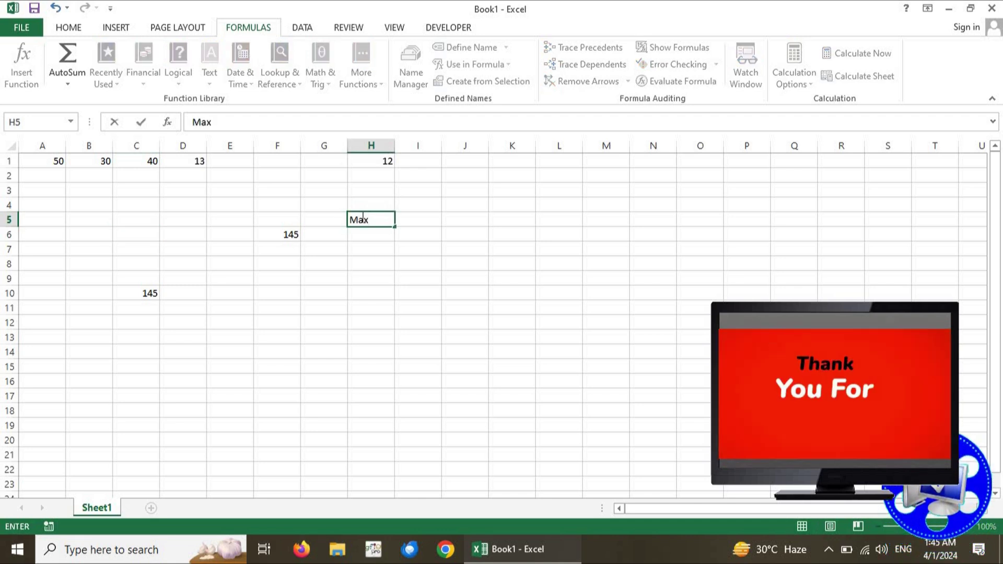
key("Tab")
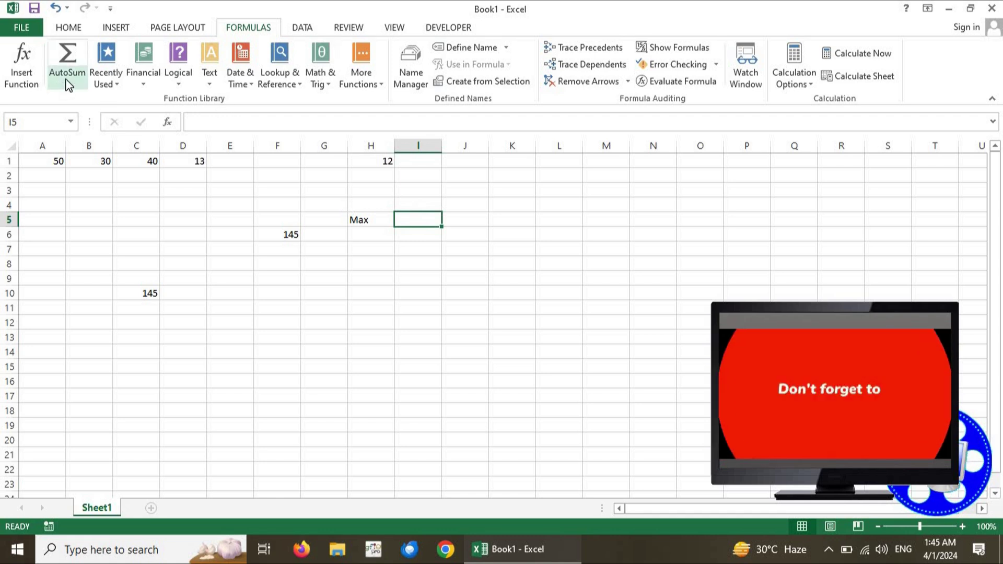
Insert the AutoSum Max function in cell I5 with the range A1:D1, giving the formula =MAX(A1:D1).
left_click(68, 84)
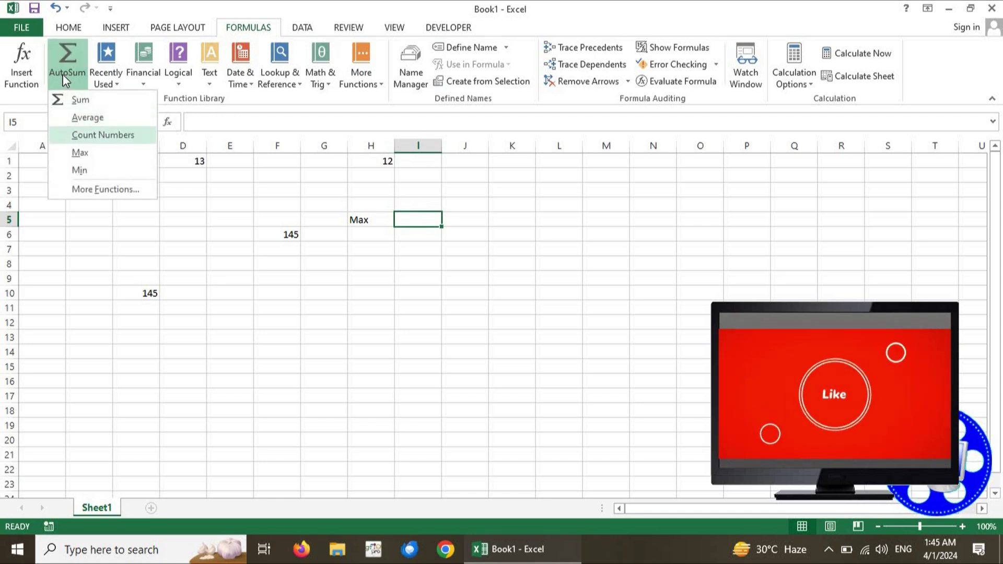
left_click(88, 156)
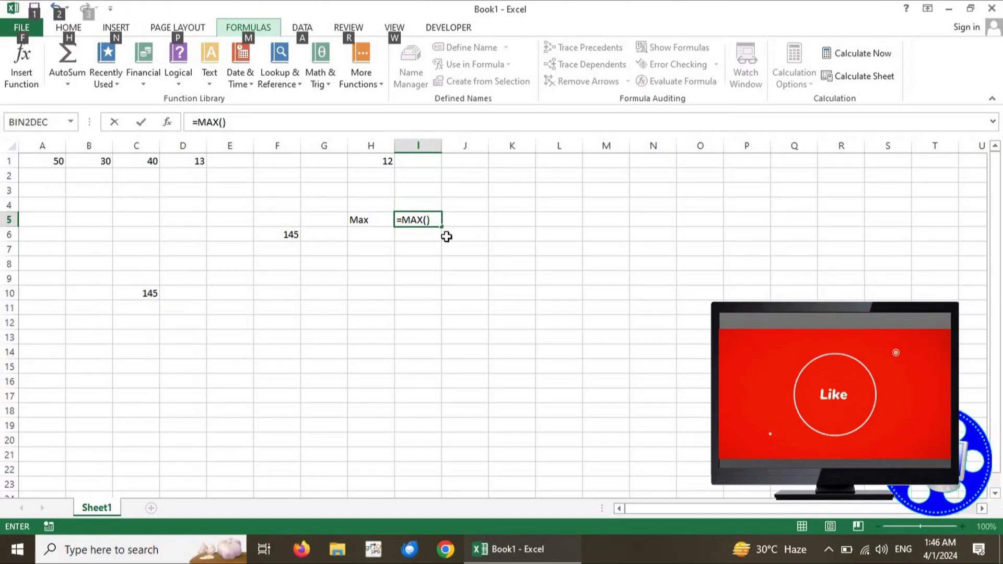
left_click(423, 220)
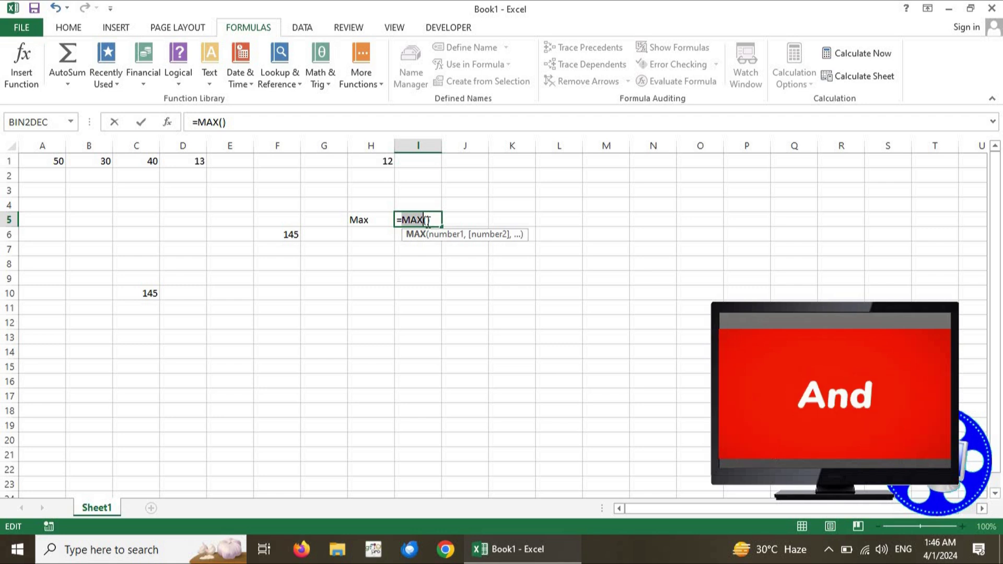
left_click_drag(49, 161, 184, 160)
key("Return")
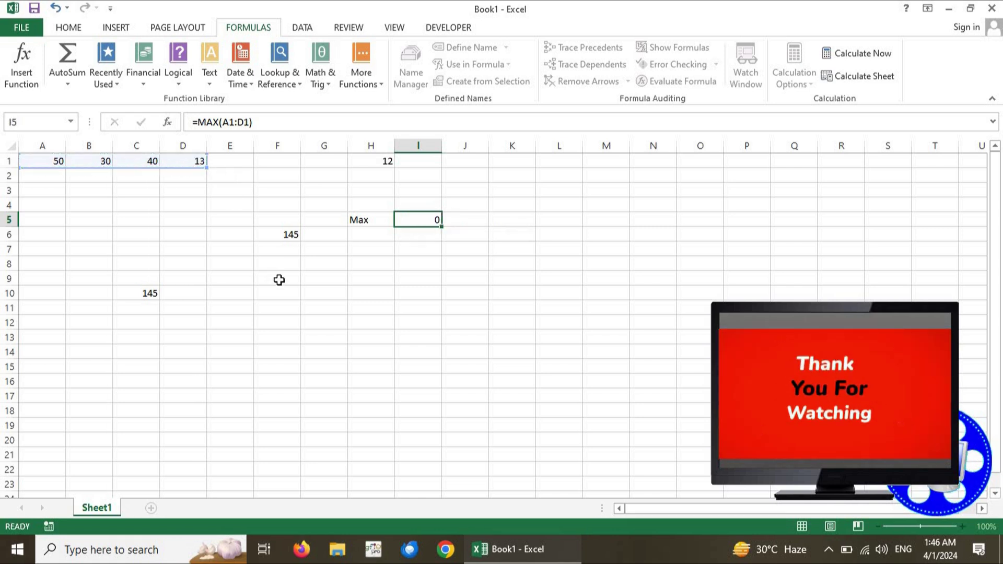
left_click(413, 219)
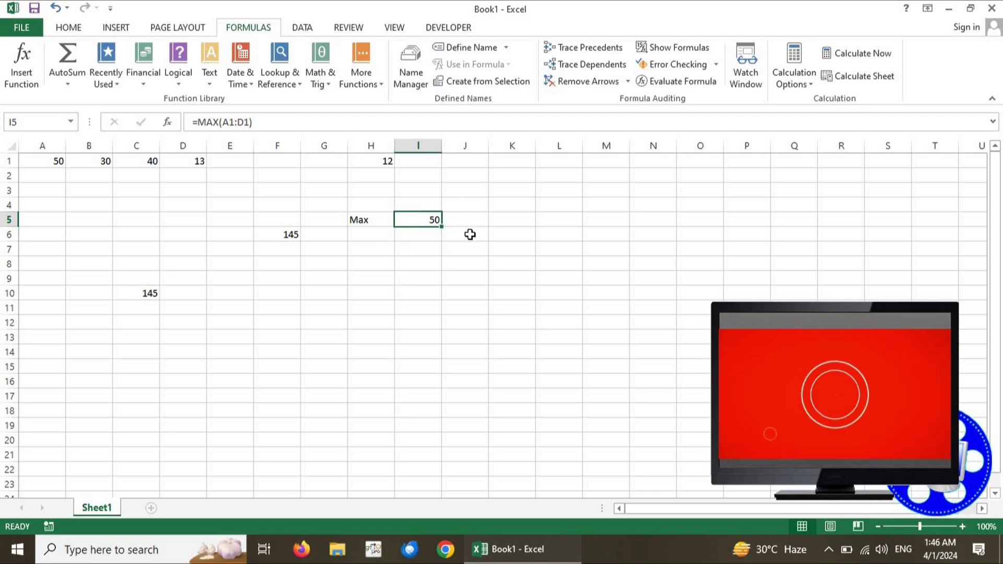
key("ctrl+1")
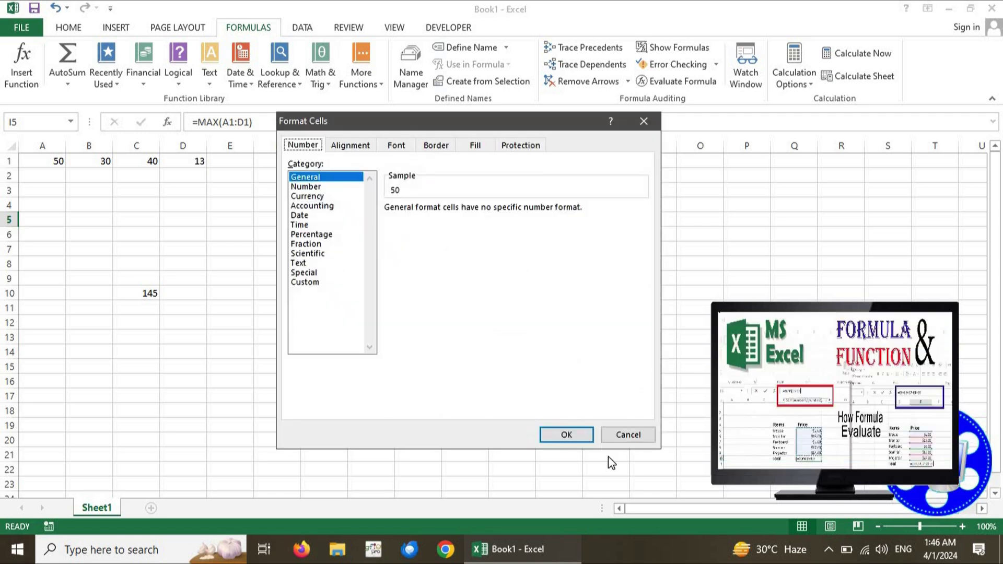
key("Escape")
key("shift+Left")
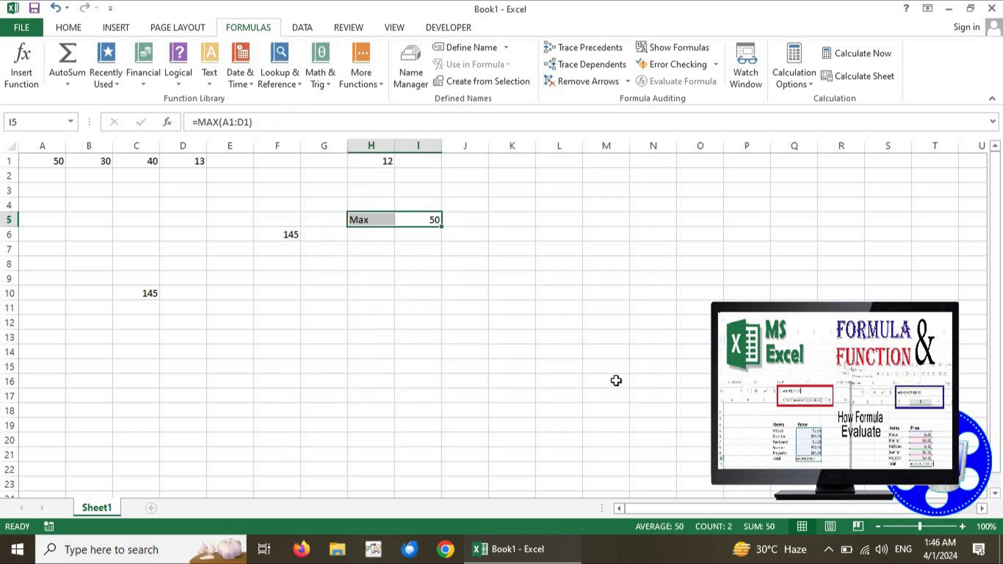
key("ctrl+q")
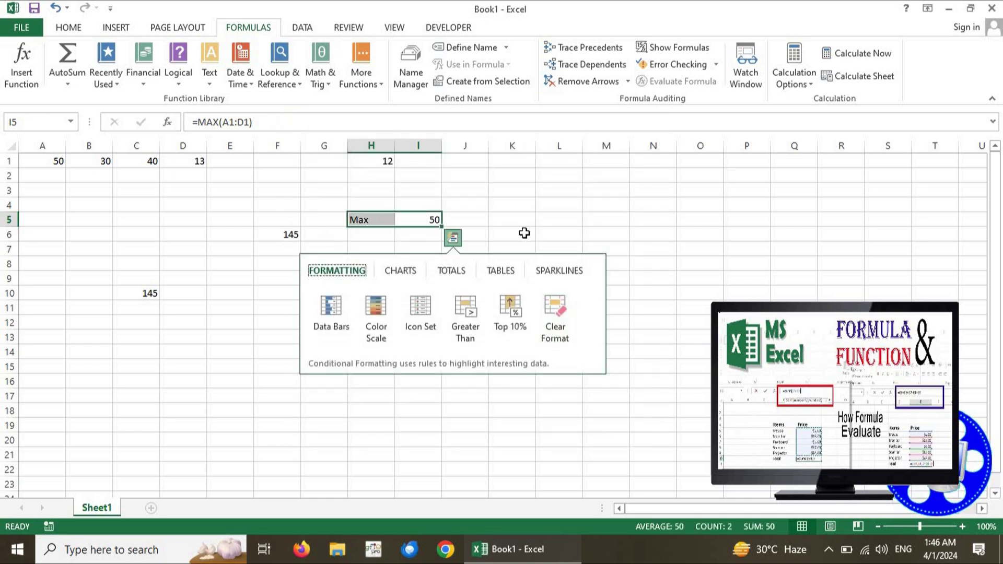
left_click(525, 233)
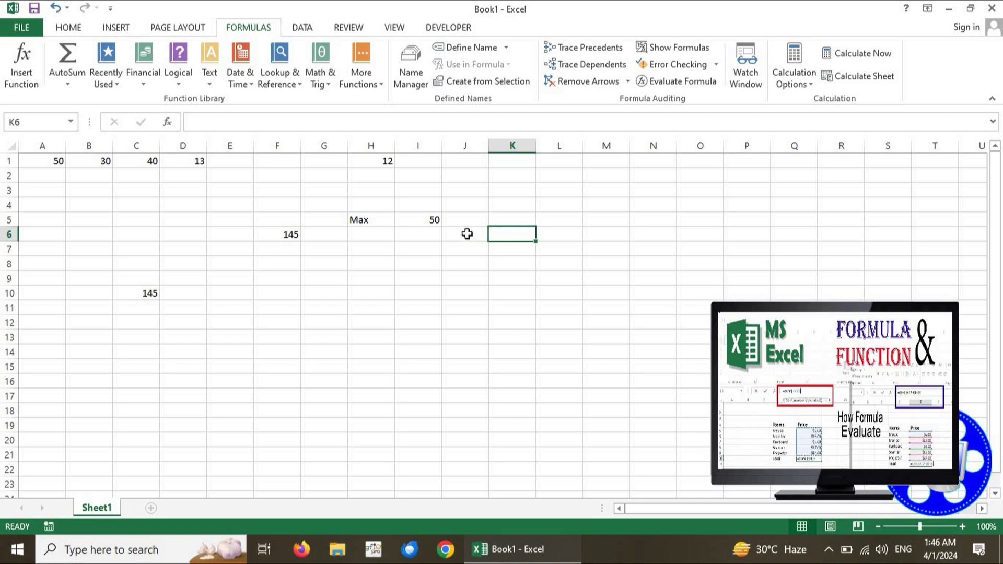
left_click(238, 245)
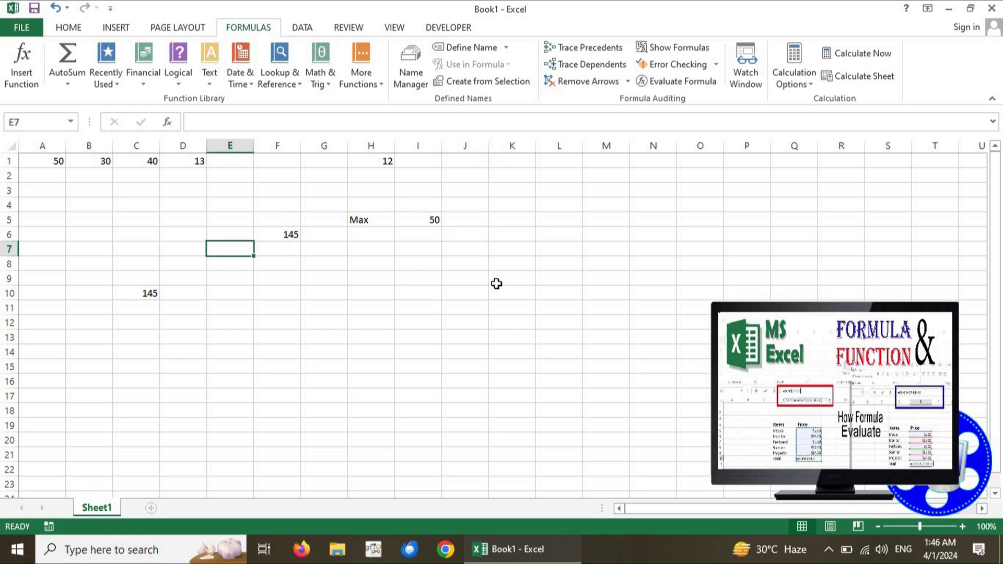